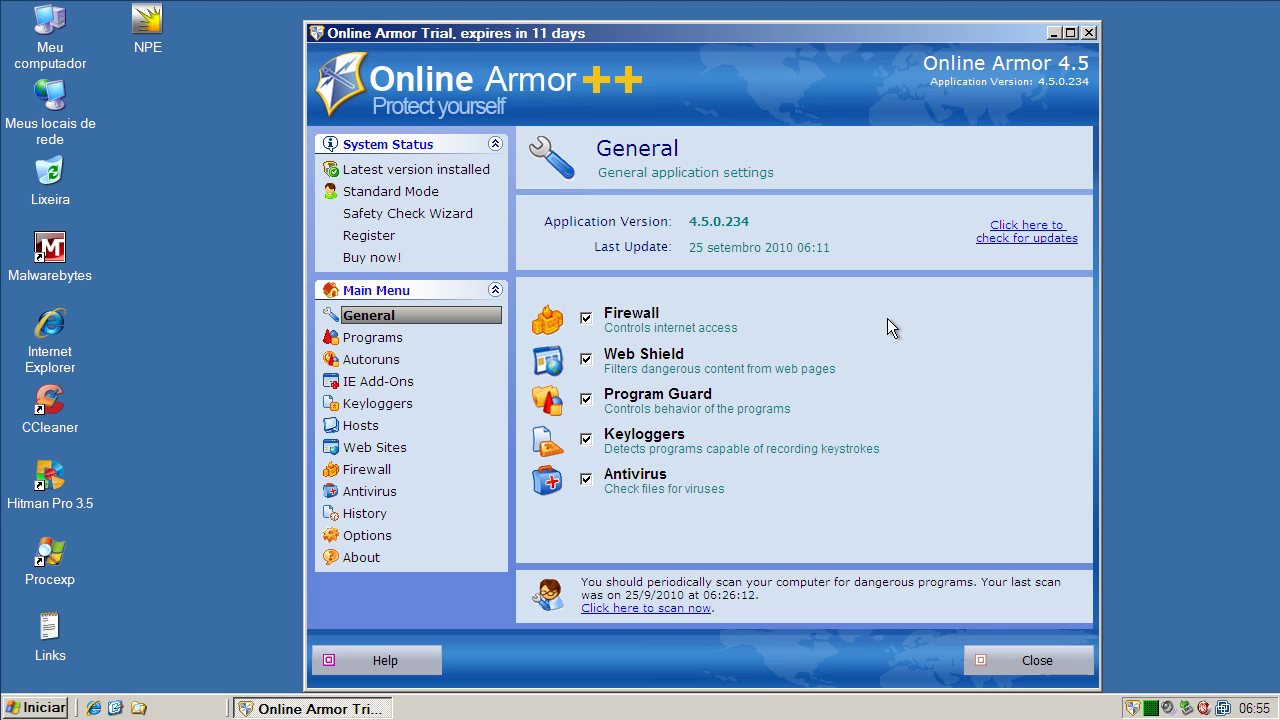
Check for Online Armor updates, dismiss the update notice and close the Online Armor window
left_click(1030, 240)
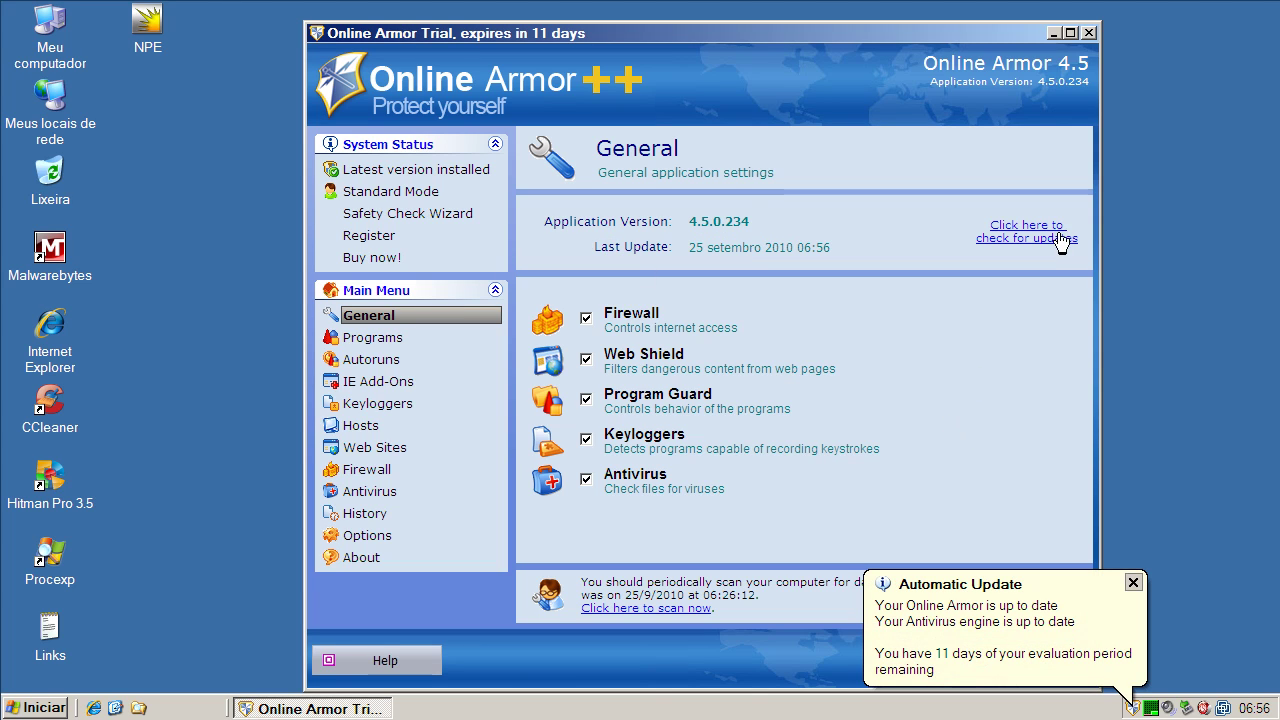
left_click(1133, 583)
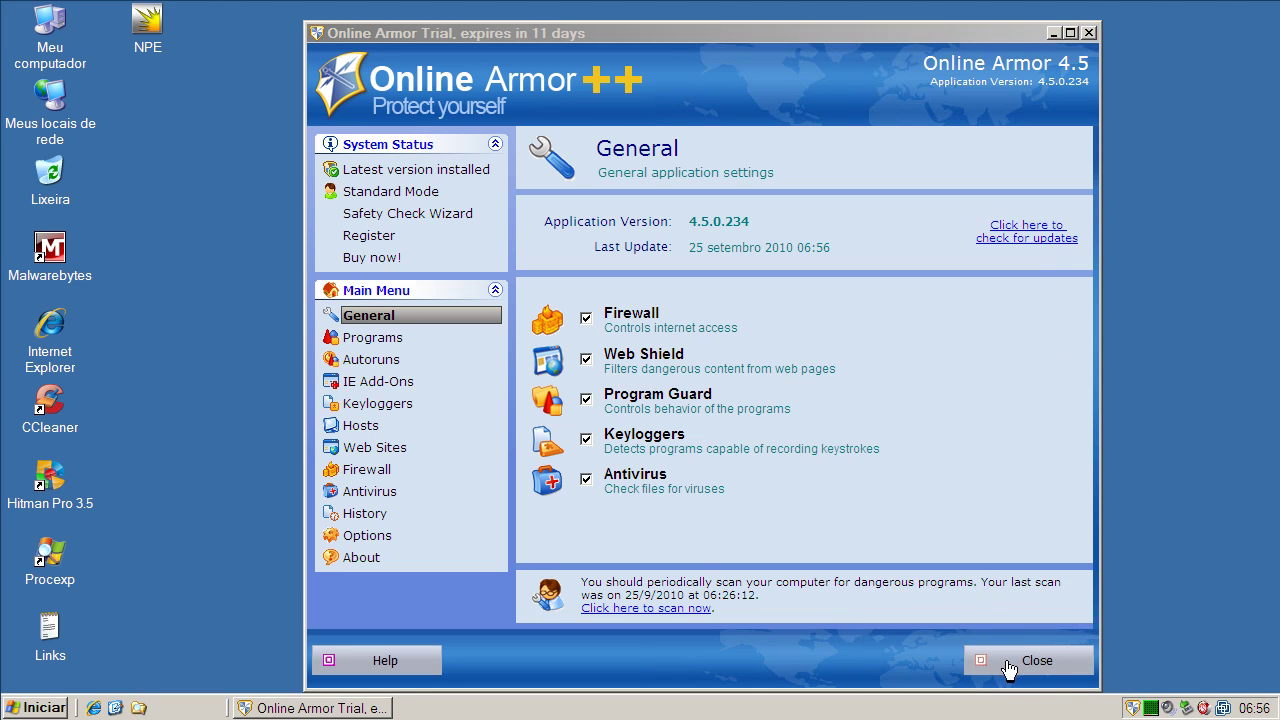
left_click(1008, 666)
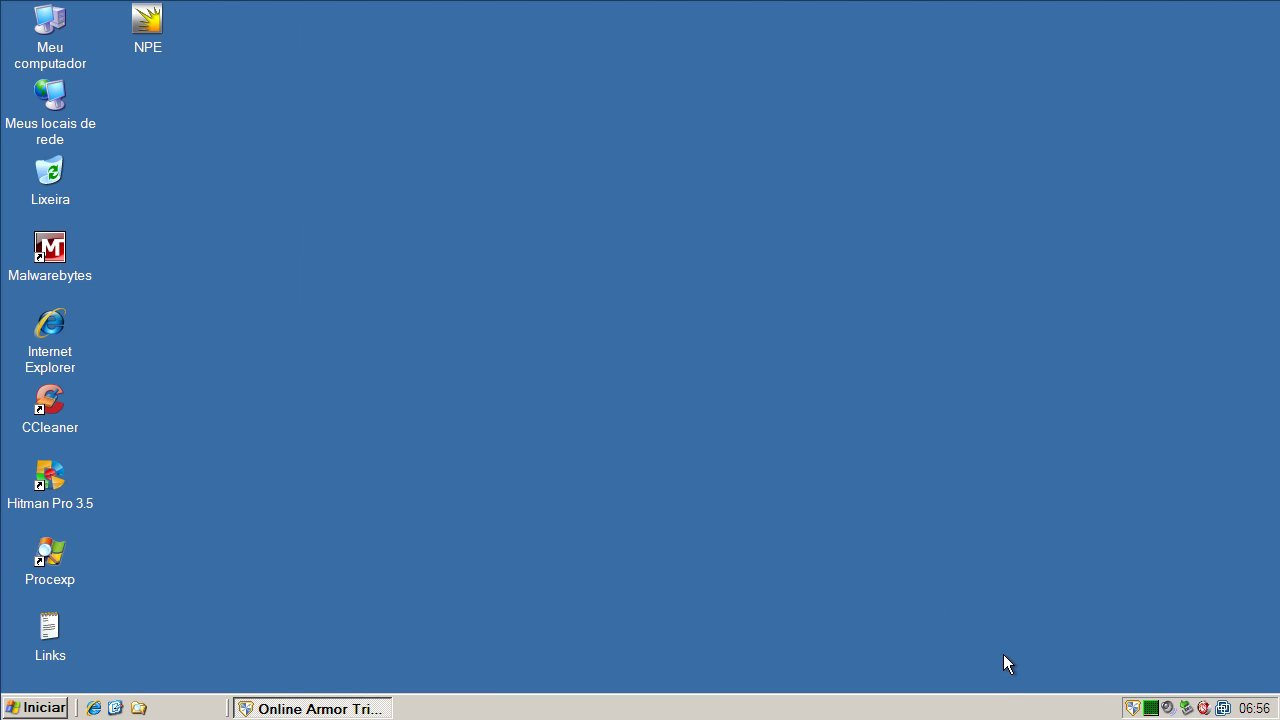
Open Process Explorer, examine the memory use of the Online Armor processes from oaui.exe to avgate.exe, and minimize it
double_click(60, 552)
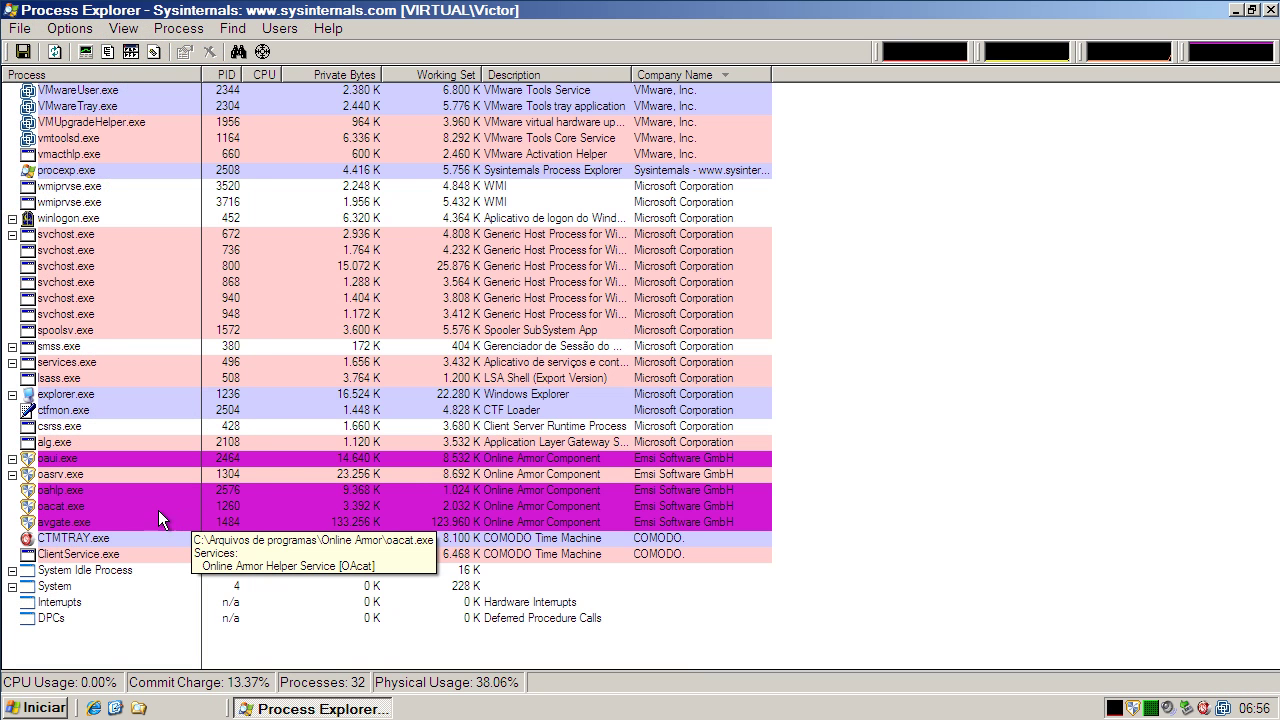
left_click(68, 465)
left_click(455, 474)
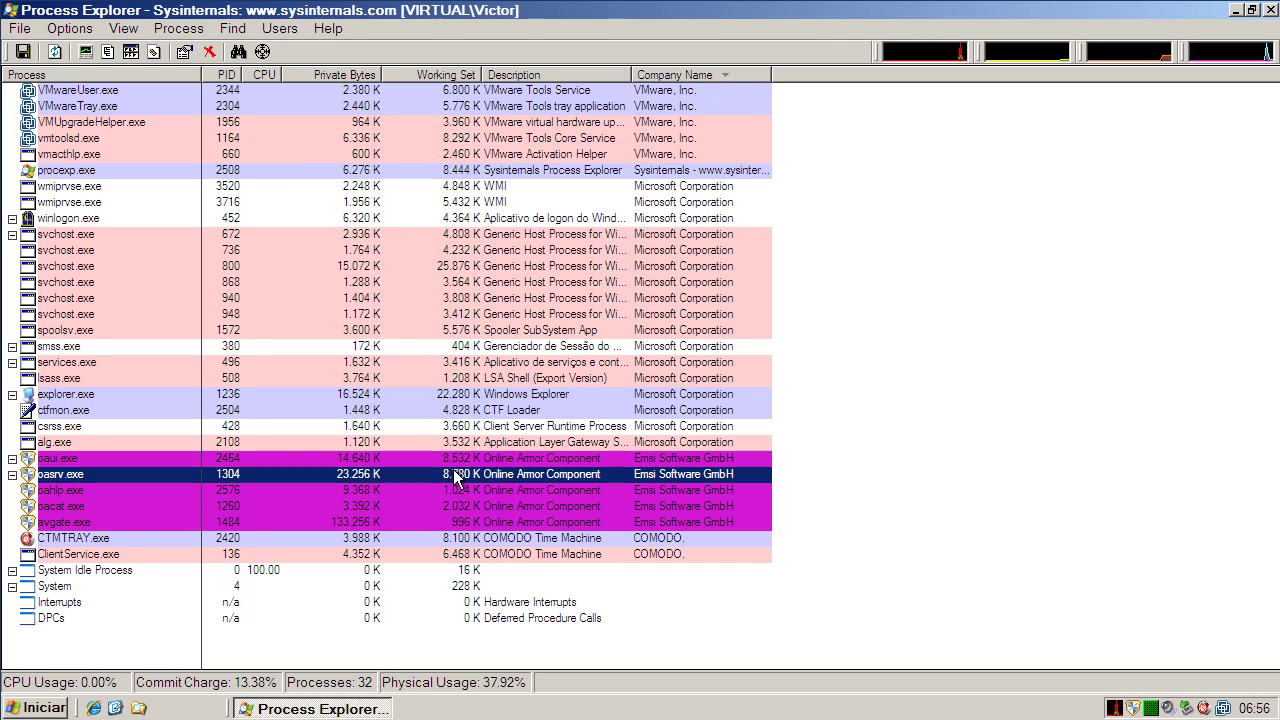
left_click(466, 490)
left_click(468, 506)
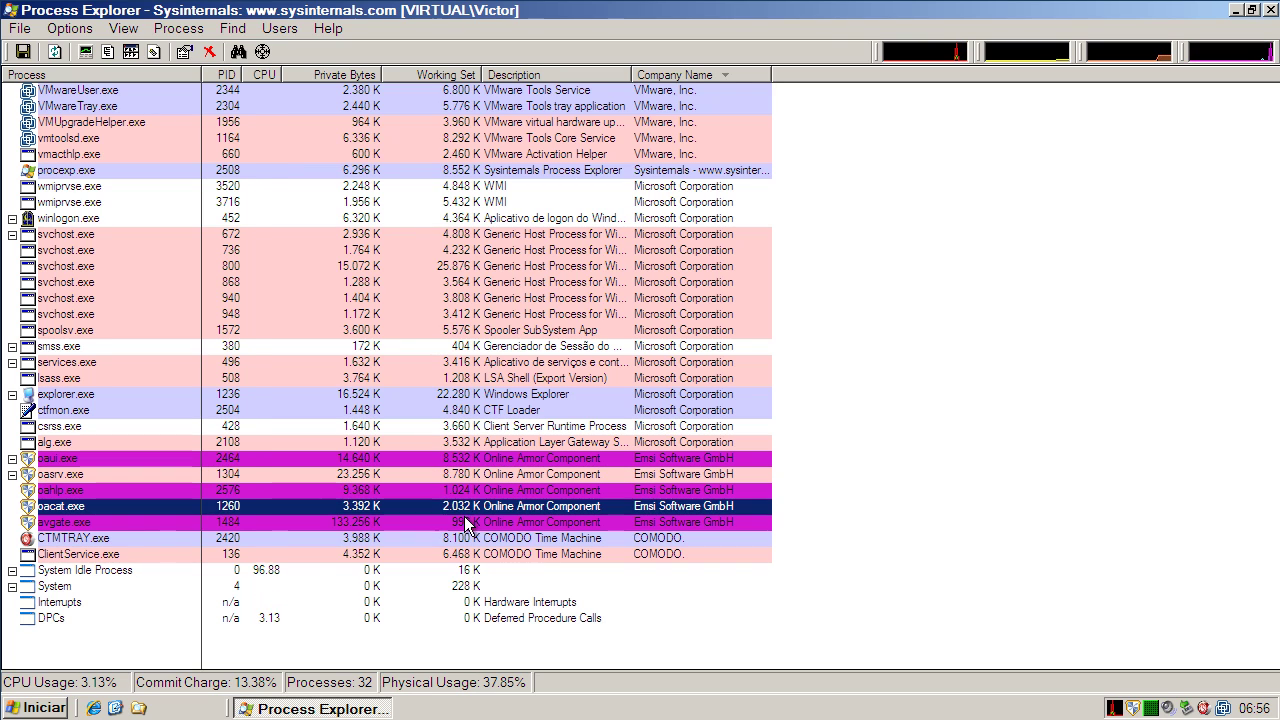
left_click(467, 524)
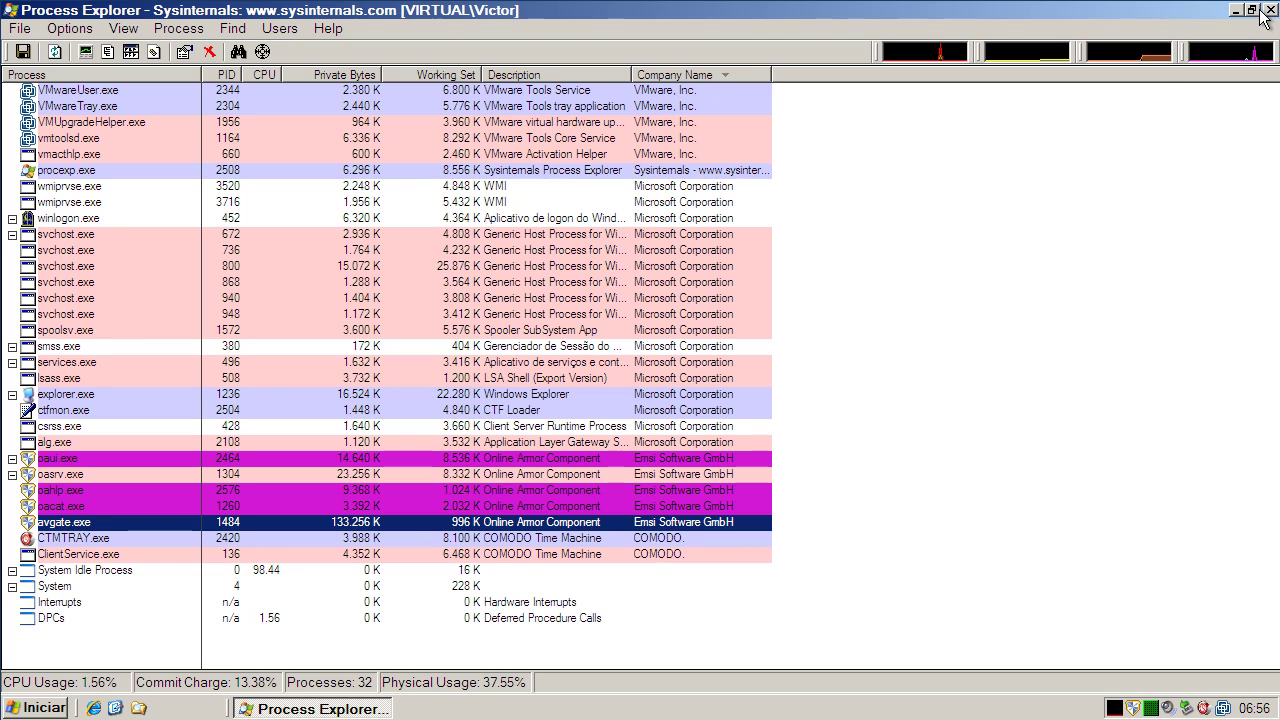
left_click(1236, 10)
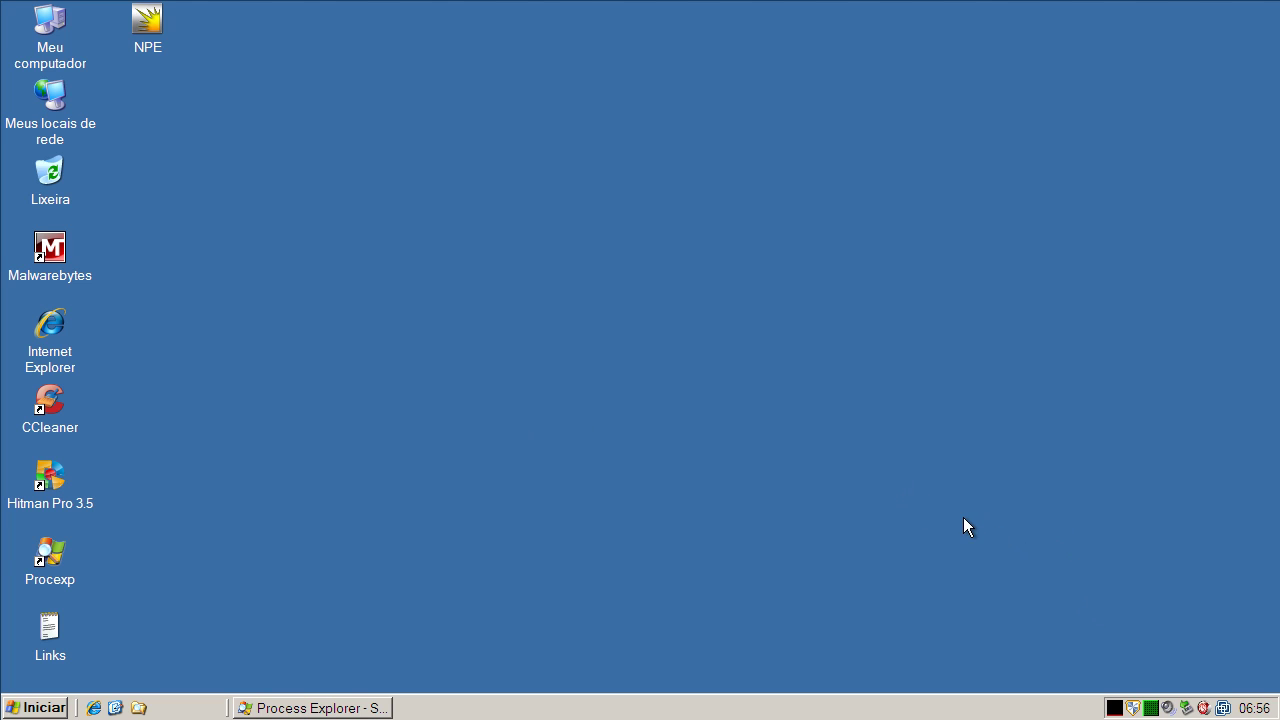
Open the Links text file on the desktop, copy the iontells.com link and minimize the file
double_click(66, 614)
double_click(176, 158)
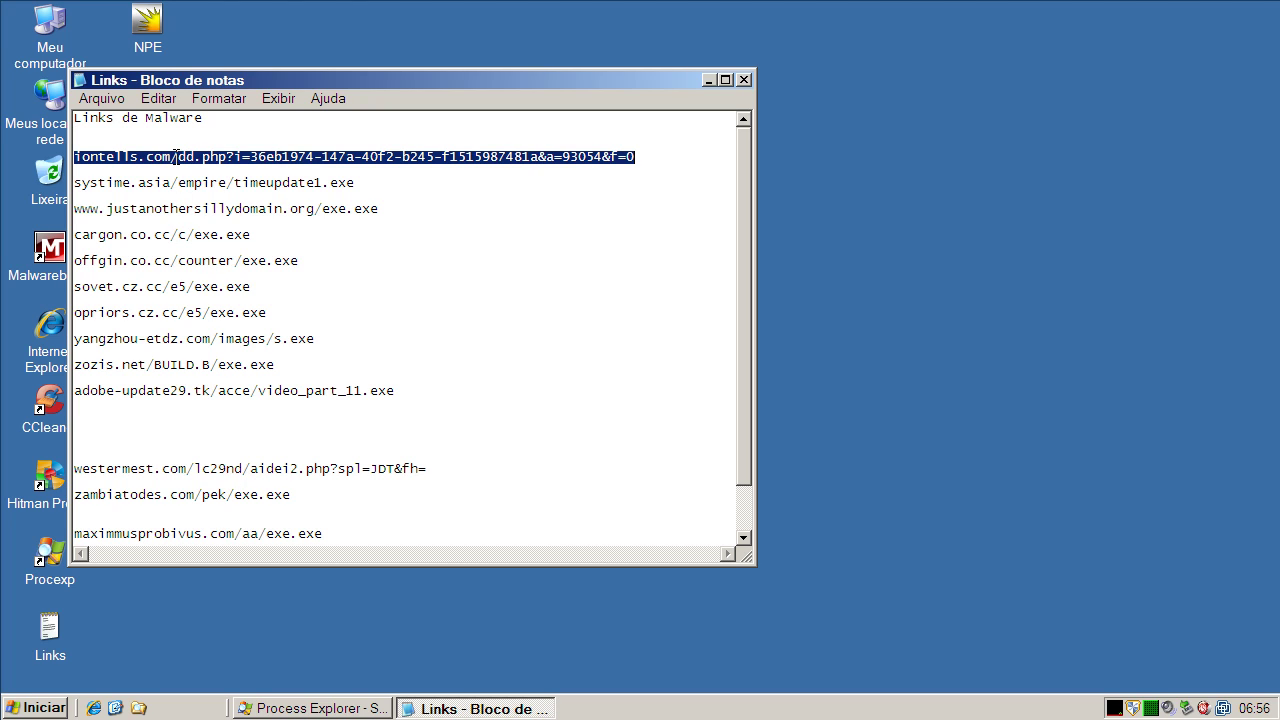
right_click(176, 158)
left_click(220, 218)
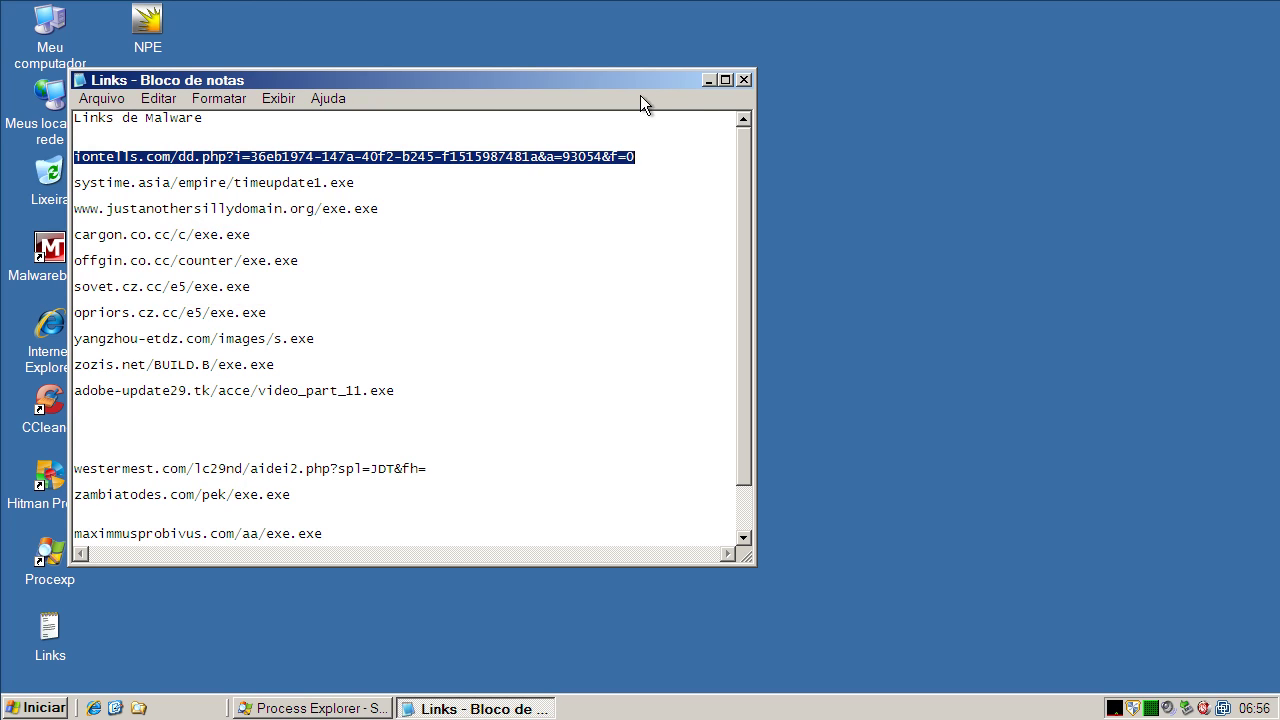
left_click(709, 79)
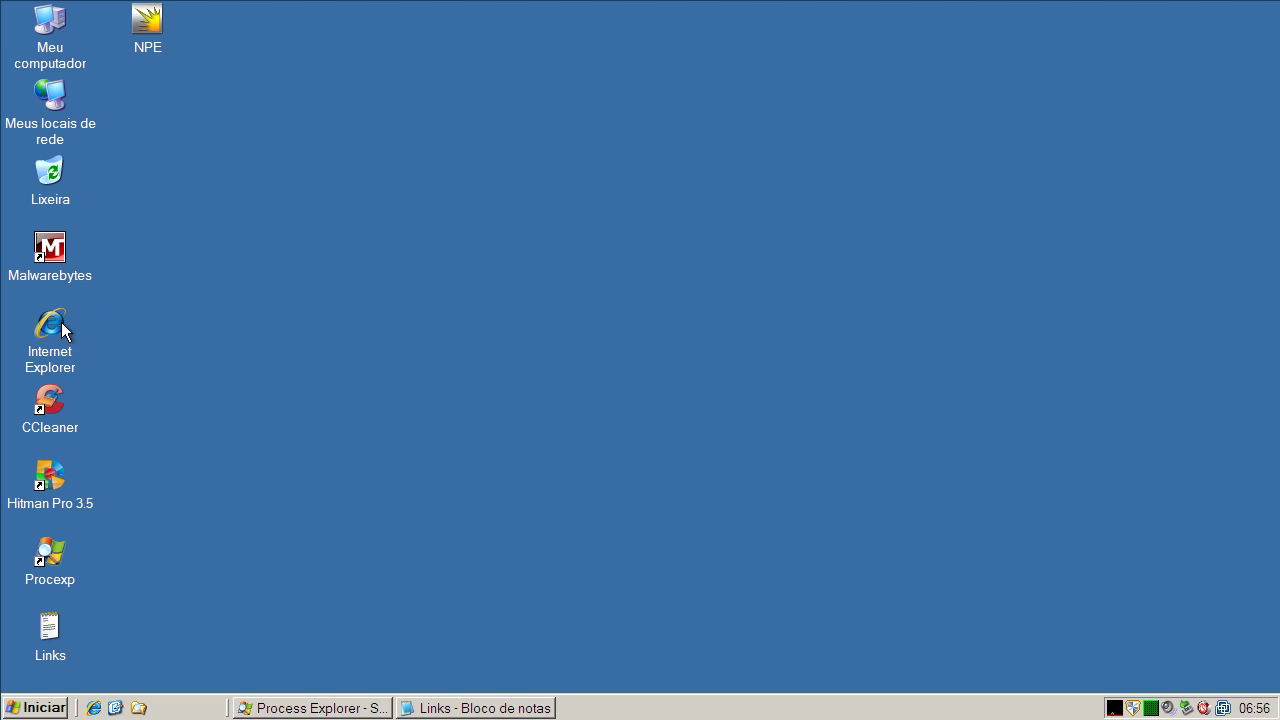
Start Internet Explorer and go to the copied iontells.com link
double_click(60, 325)
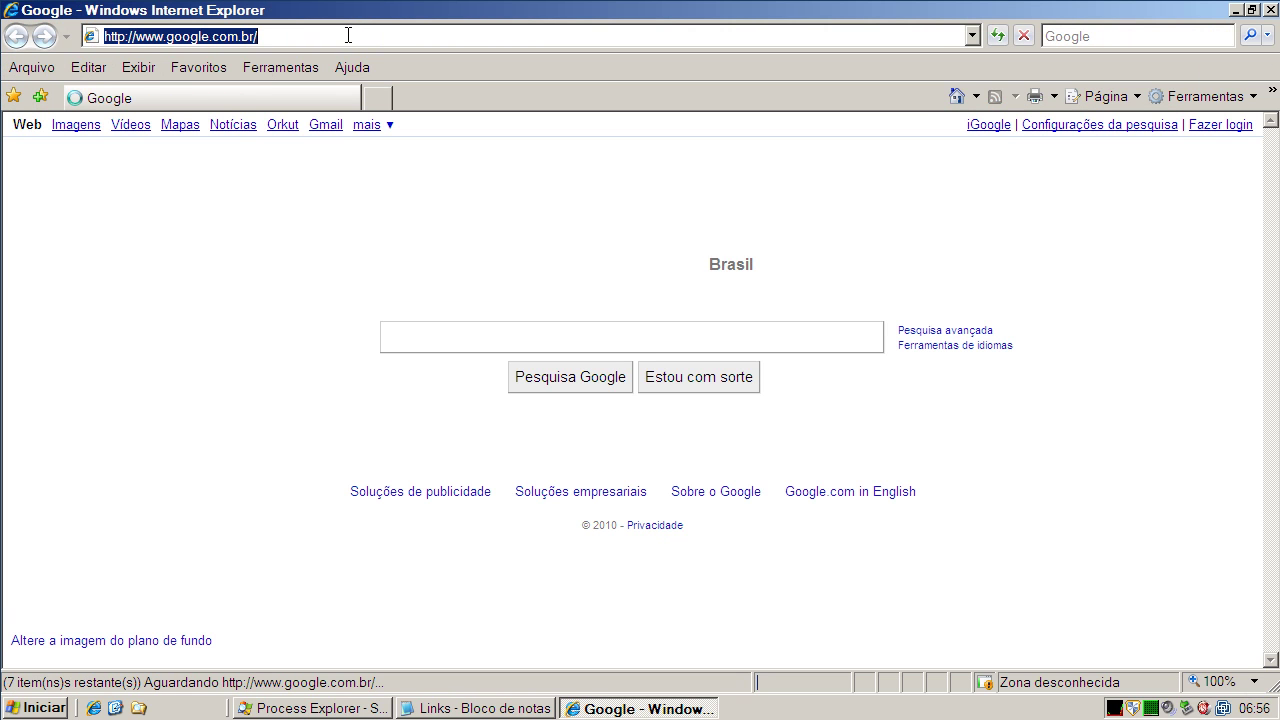
key("ctrl+v")
key("Return")
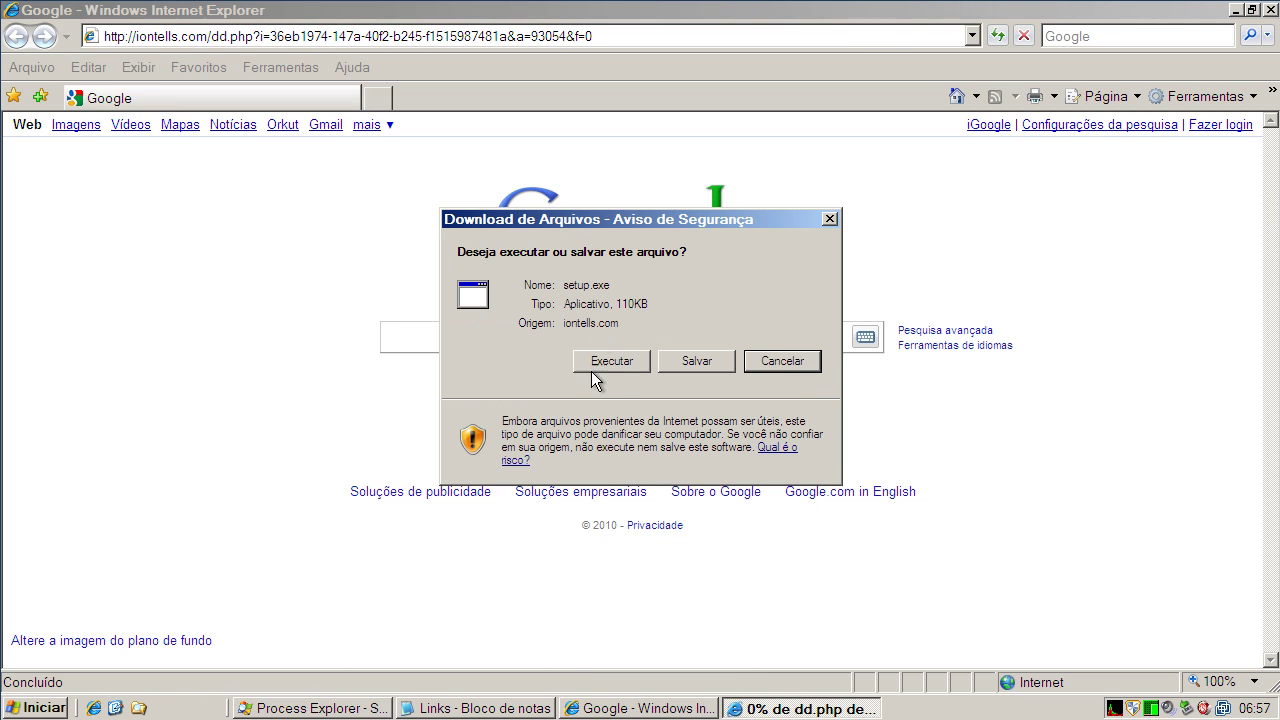
Run the offered setup.exe despite the unknown publisher, allow it in Online Armor as an installer and block its keylogger behavior
left_click(598, 365)
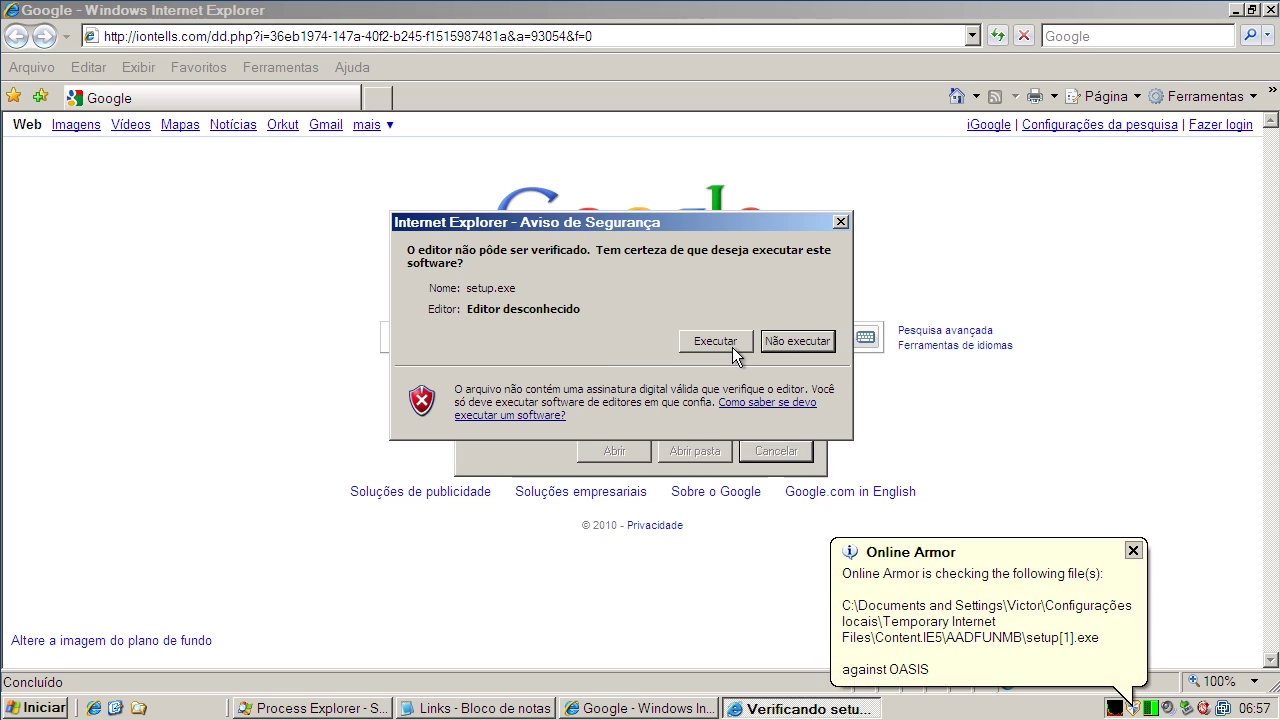
left_click(732, 346)
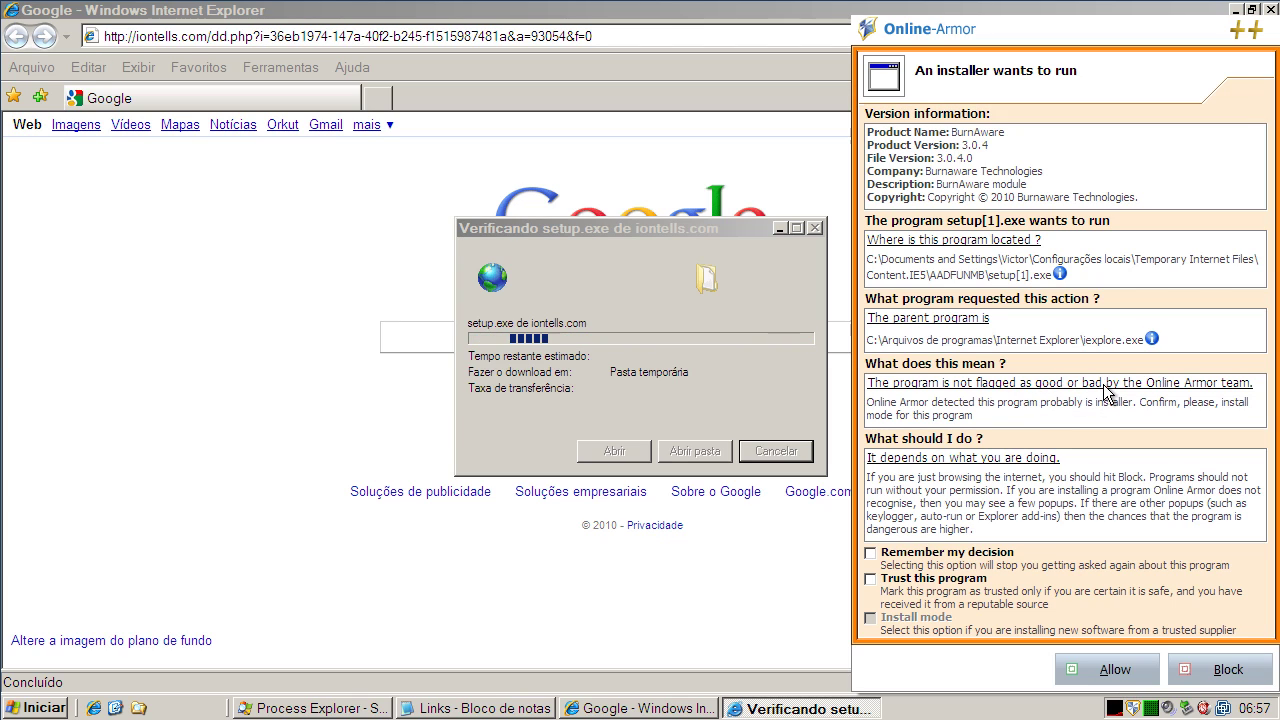
left_click(1099, 670)
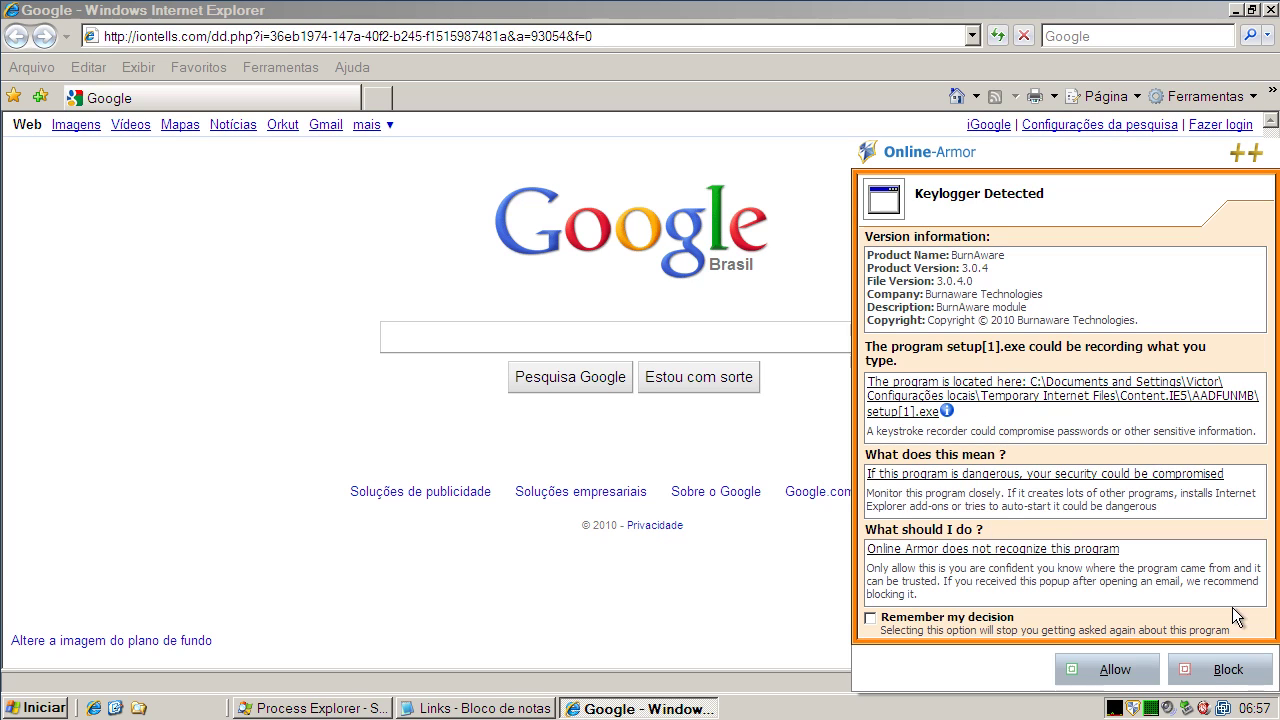
left_click(1210, 670)
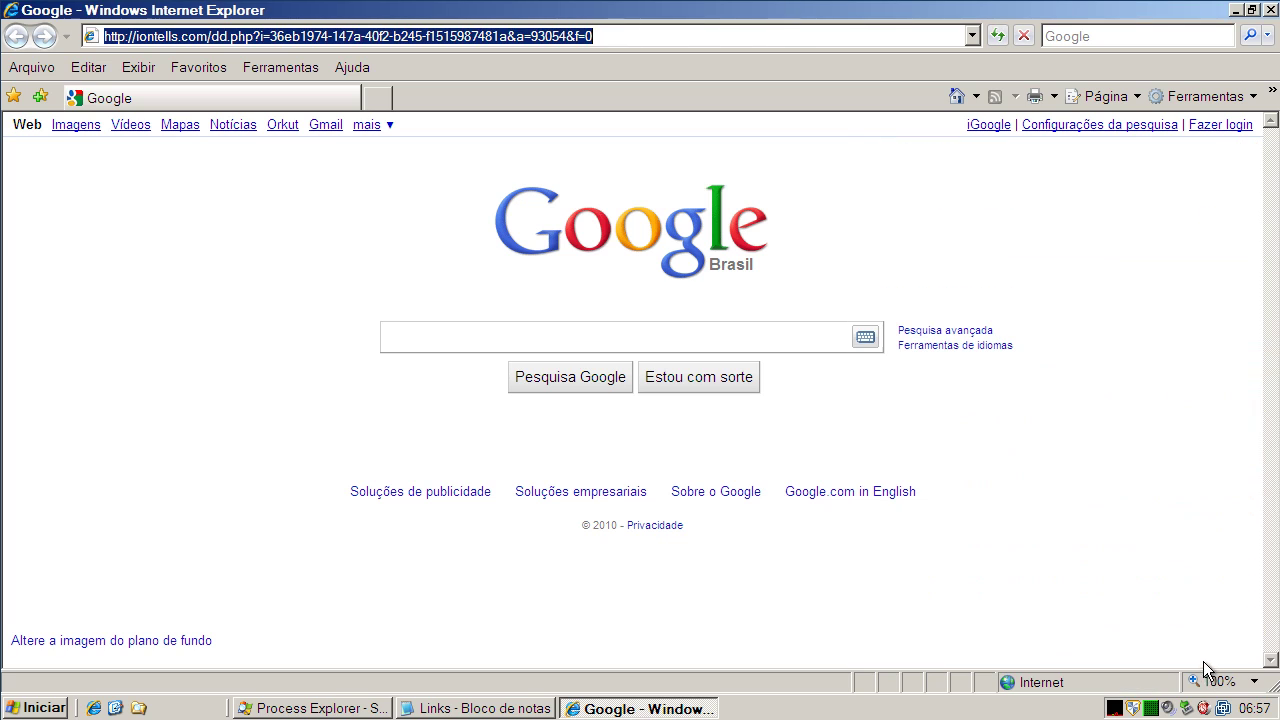
Copy the systime.asia/empire/timeupdate1.exe link from the Links file and select the current address in the browser
left_click(414, 710)
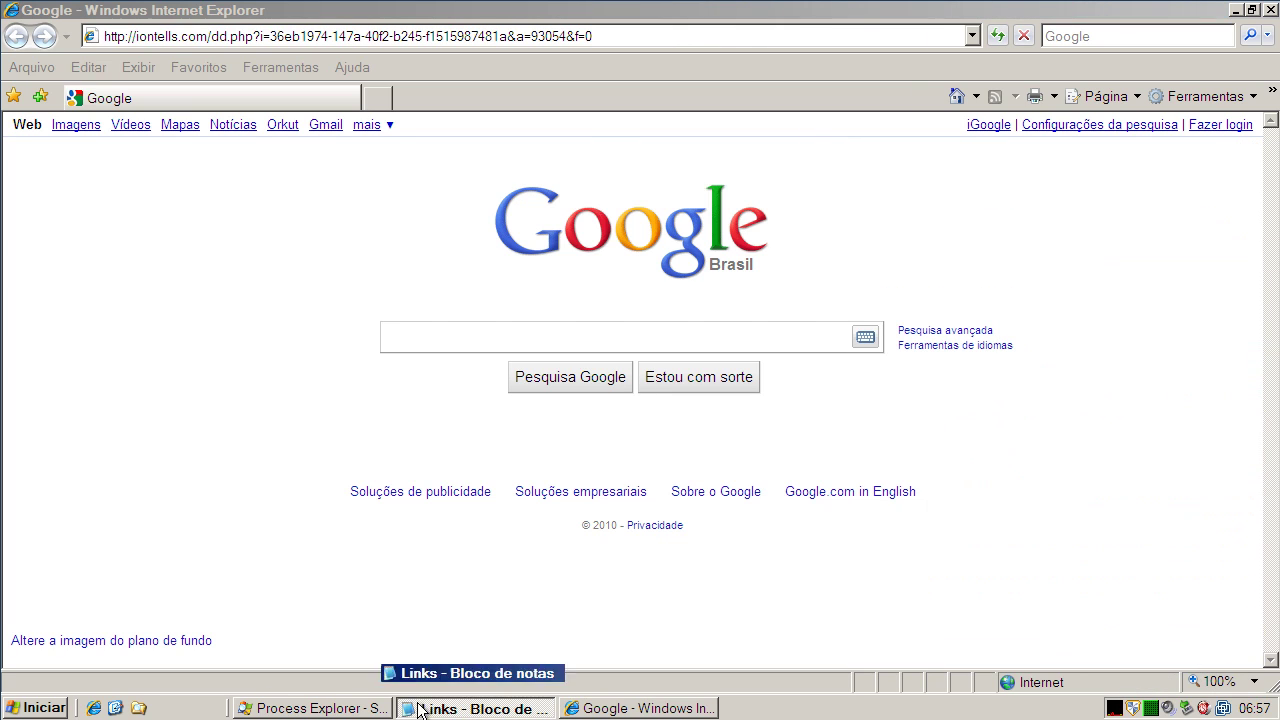
double_click(196, 182)
right_click(200, 186)
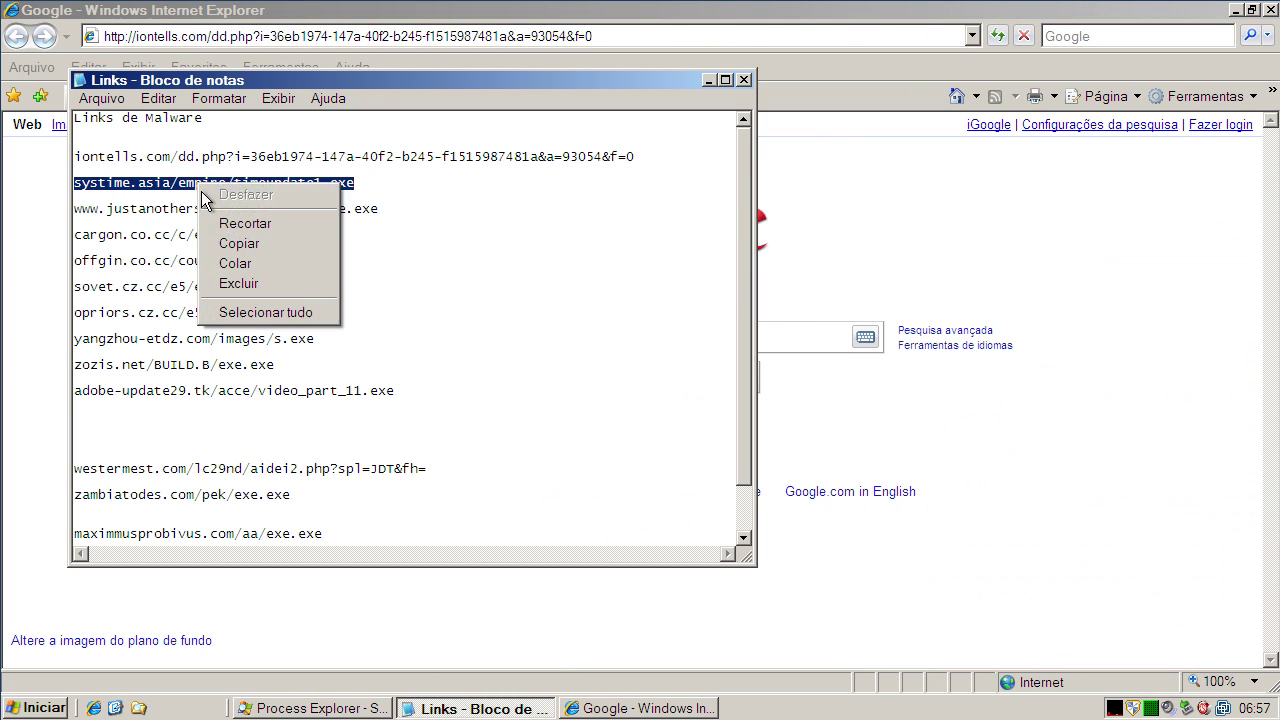
left_click(235, 243)
left_click(232, 32)
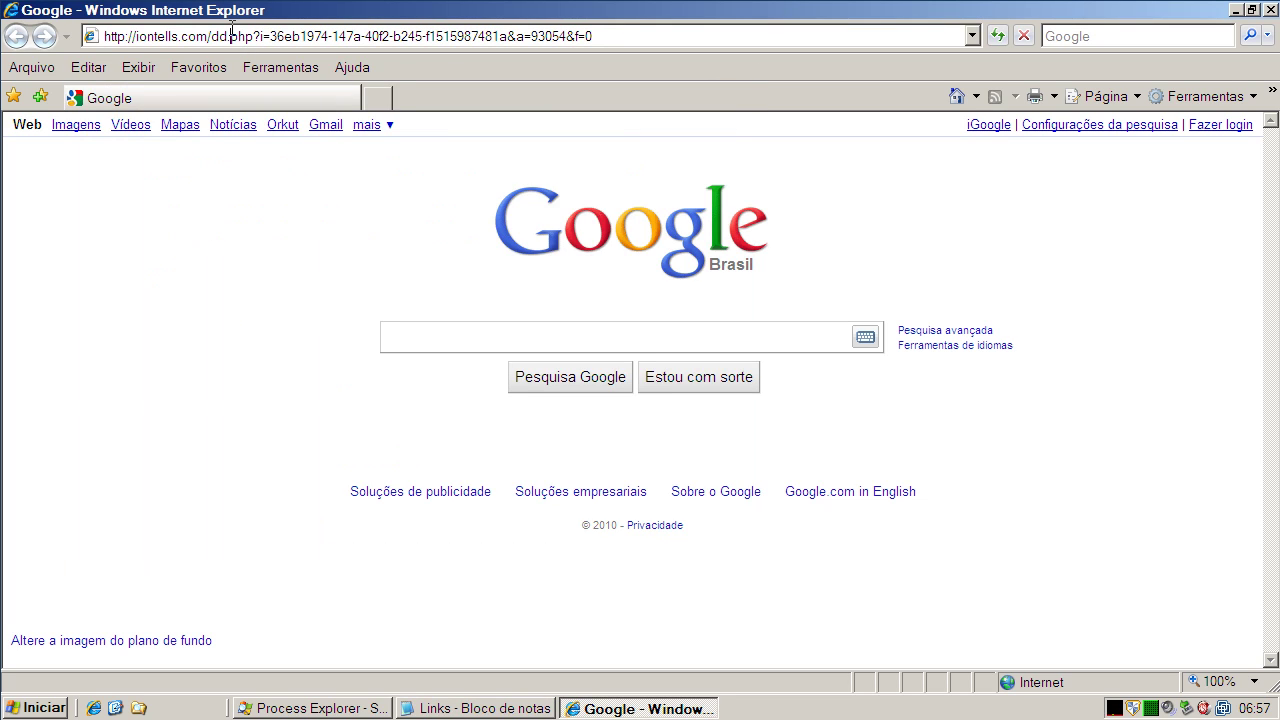
left_click_drag(622, 33, 60, 37)
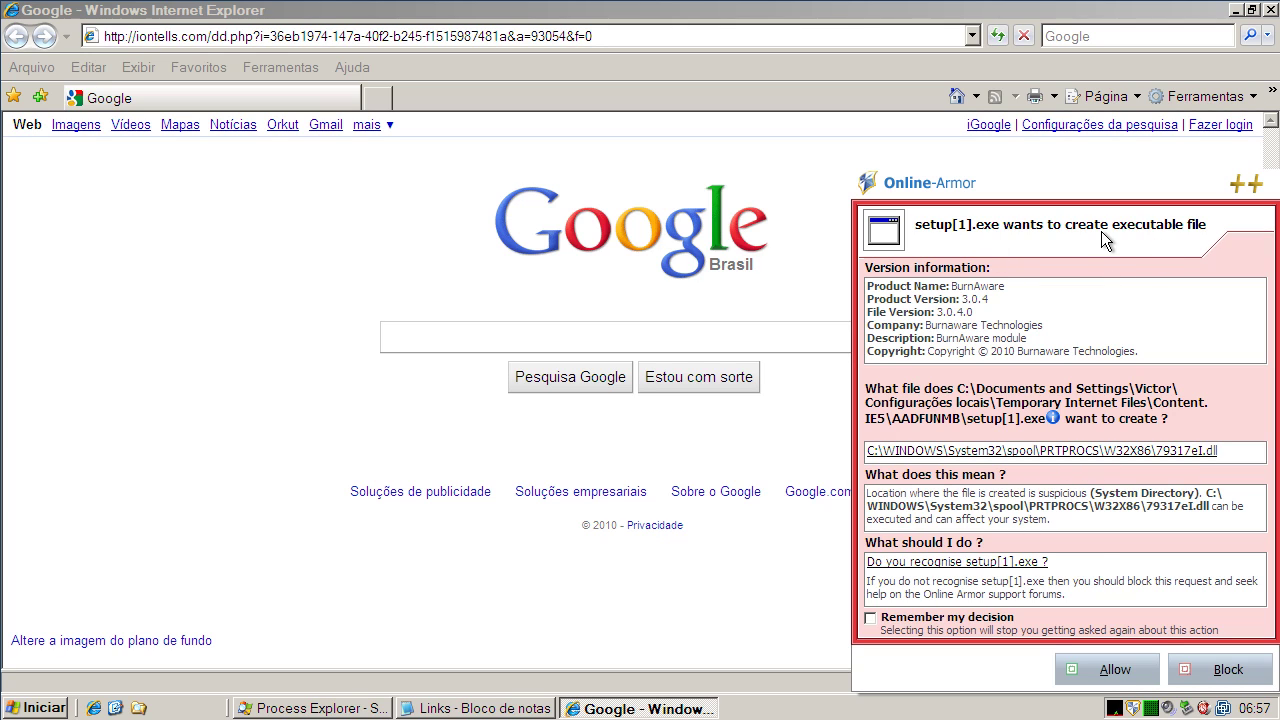
Block setup[1].exe from creating an executable file in the system directory and have Online Armor remember the decision
left_click(866, 619)
left_click(1213, 672)
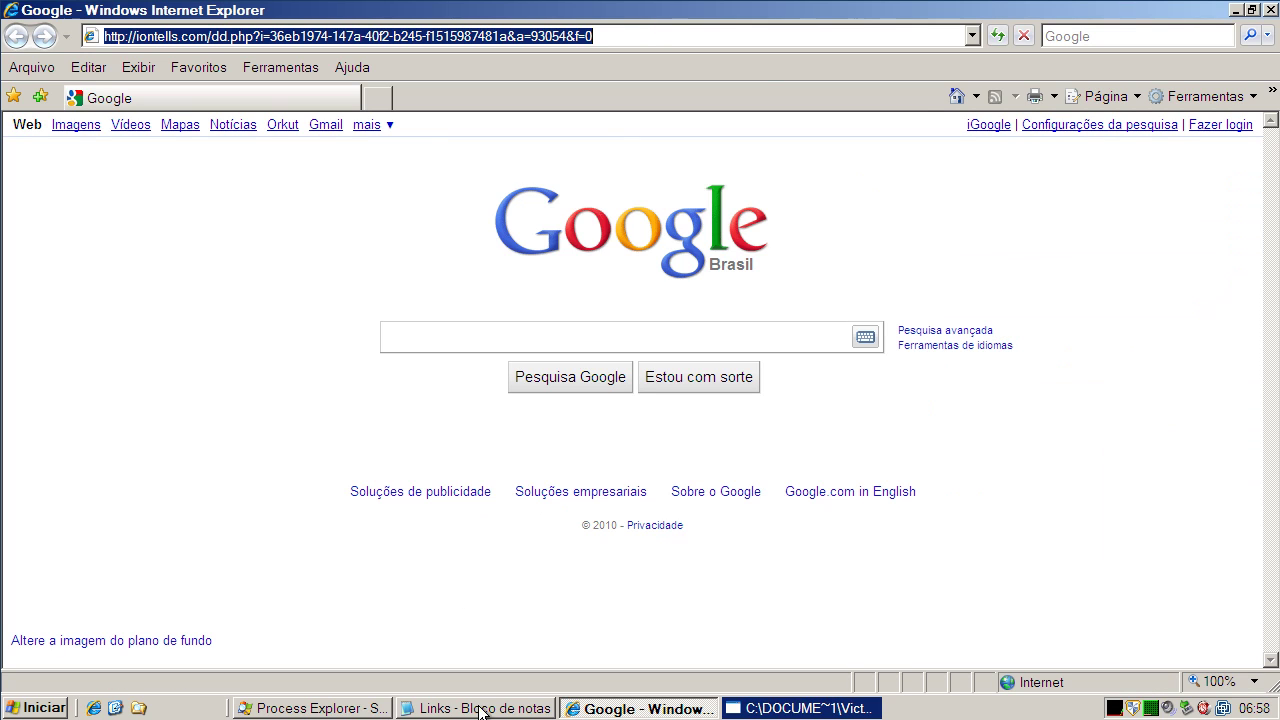
Copy the systime.asia/empire/timeupdate1.exe link from the Links file again and load it in Internet Explorer
left_click(480, 708)
right_click(278, 192)
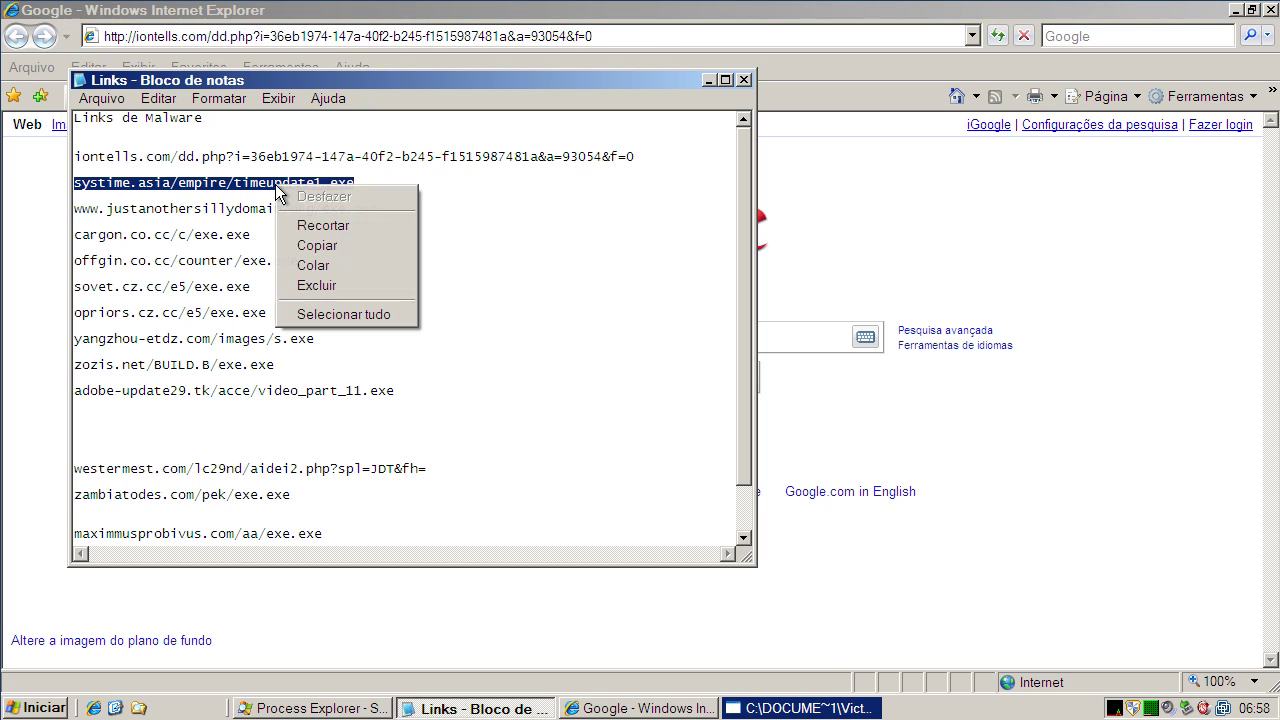
left_click(317, 245)
left_click(234, 30)
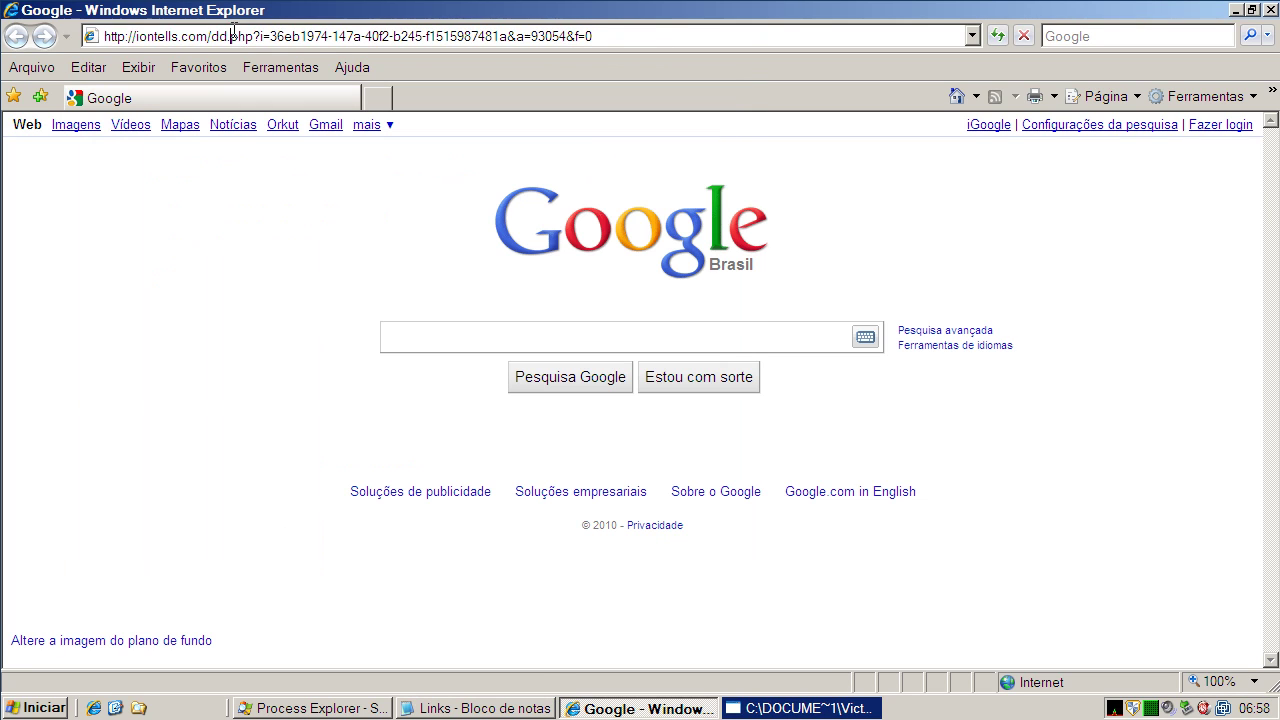
left_click(234, 32)
key("ctrl+v")
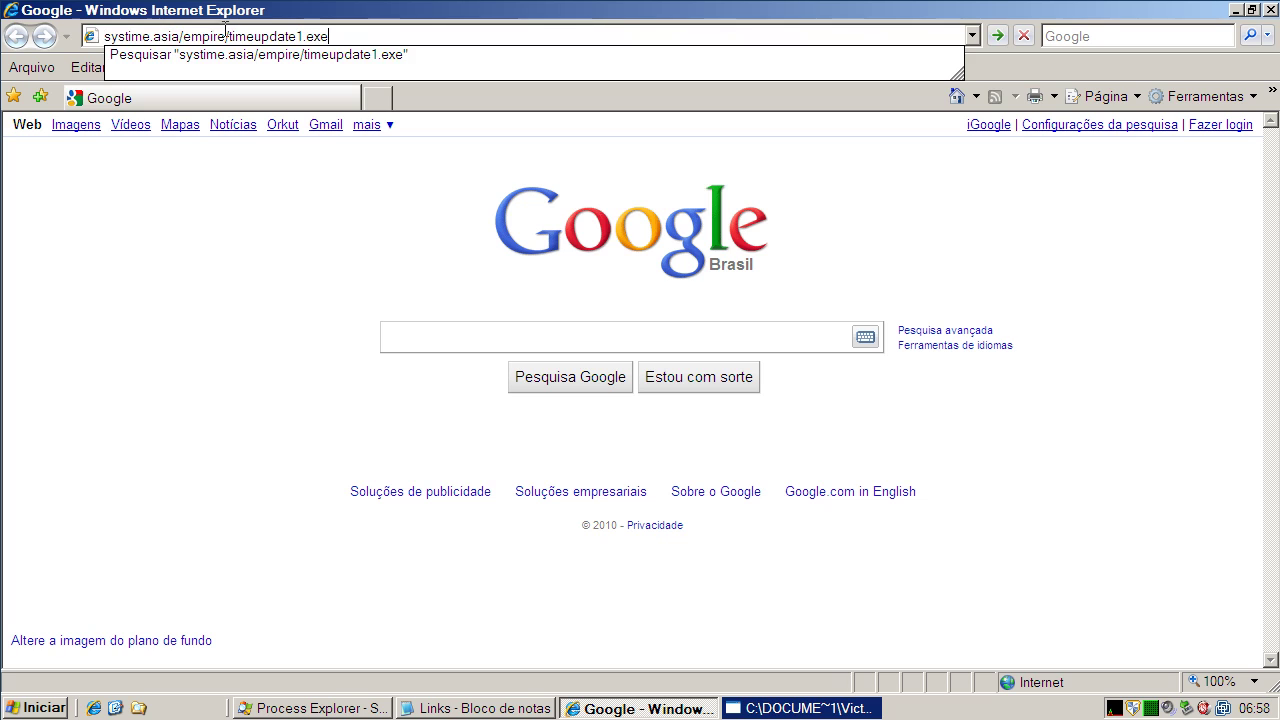
key("Return")
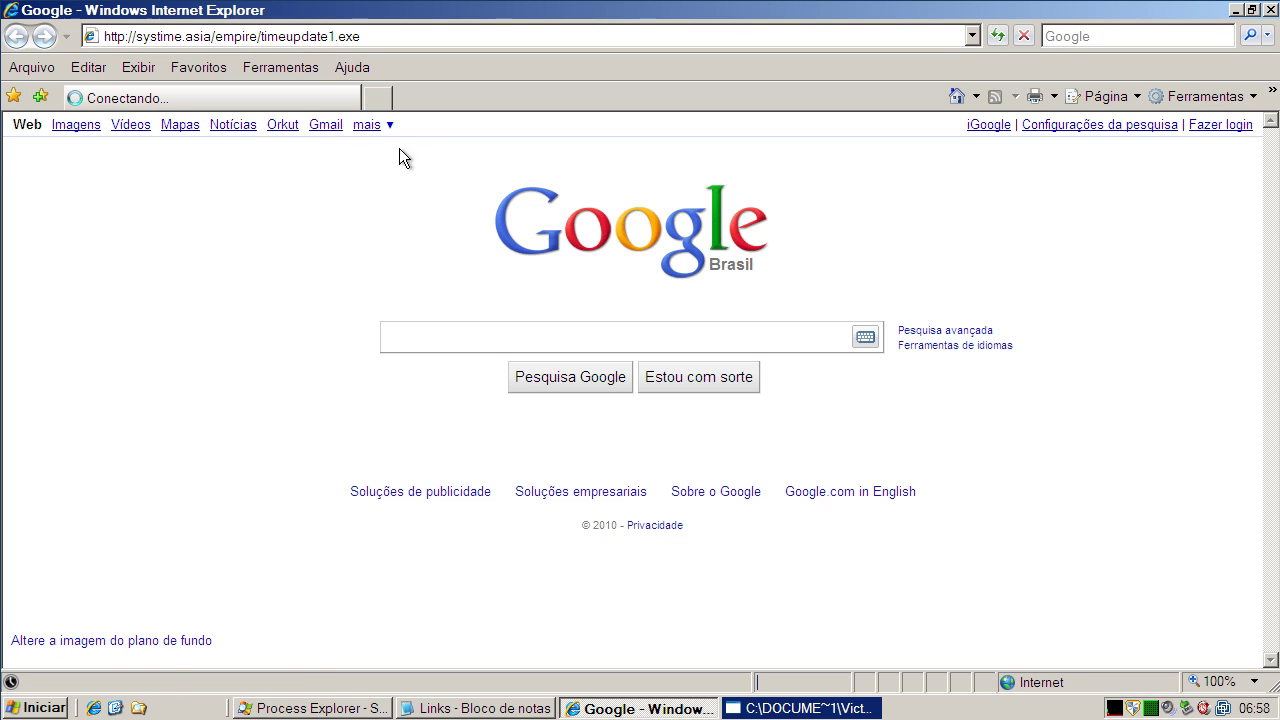
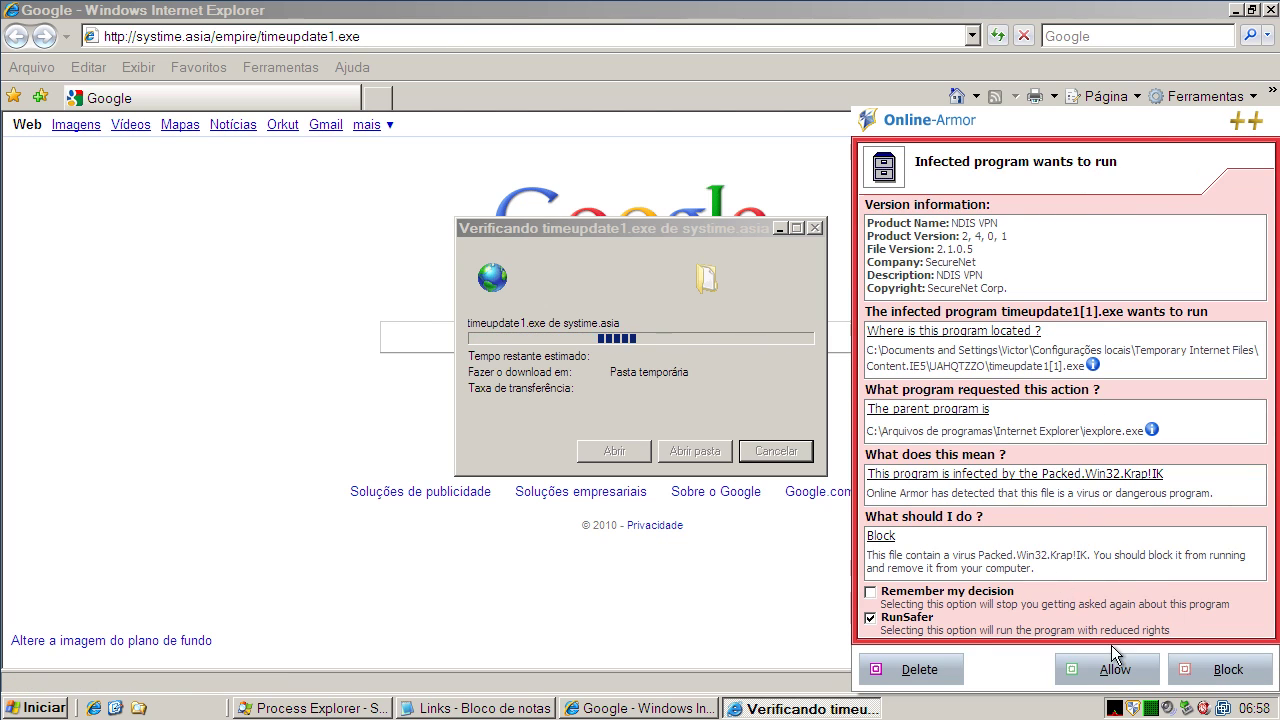
Block the infected program timeupdate1[1].exe from running in the Online Armor alert
left_click(1226, 670)
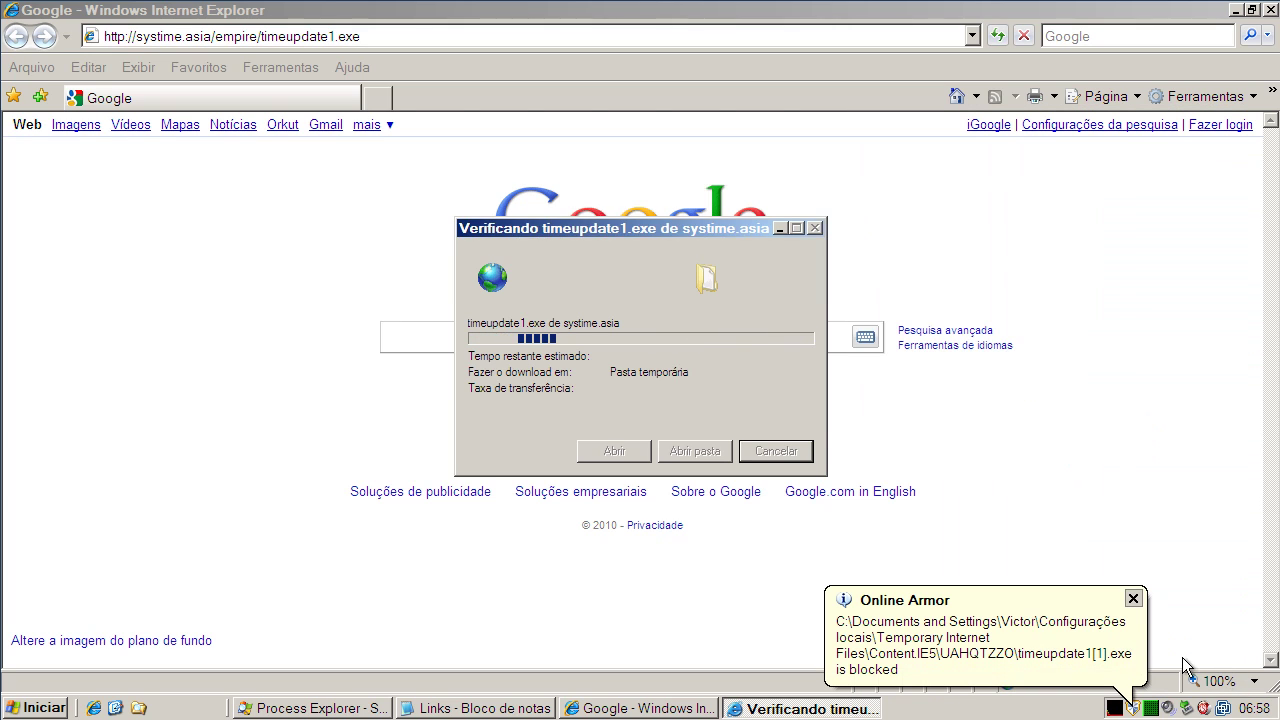
left_click(645, 404)
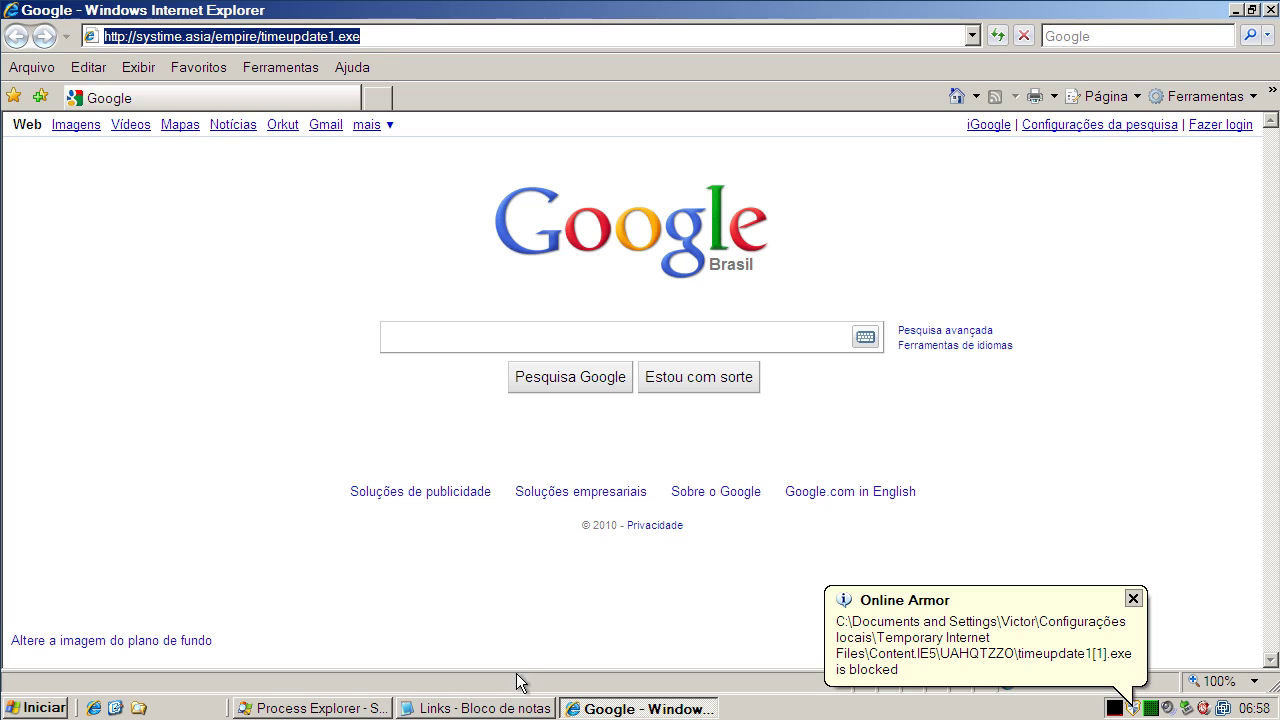
left_click(476, 708)
key("Down")
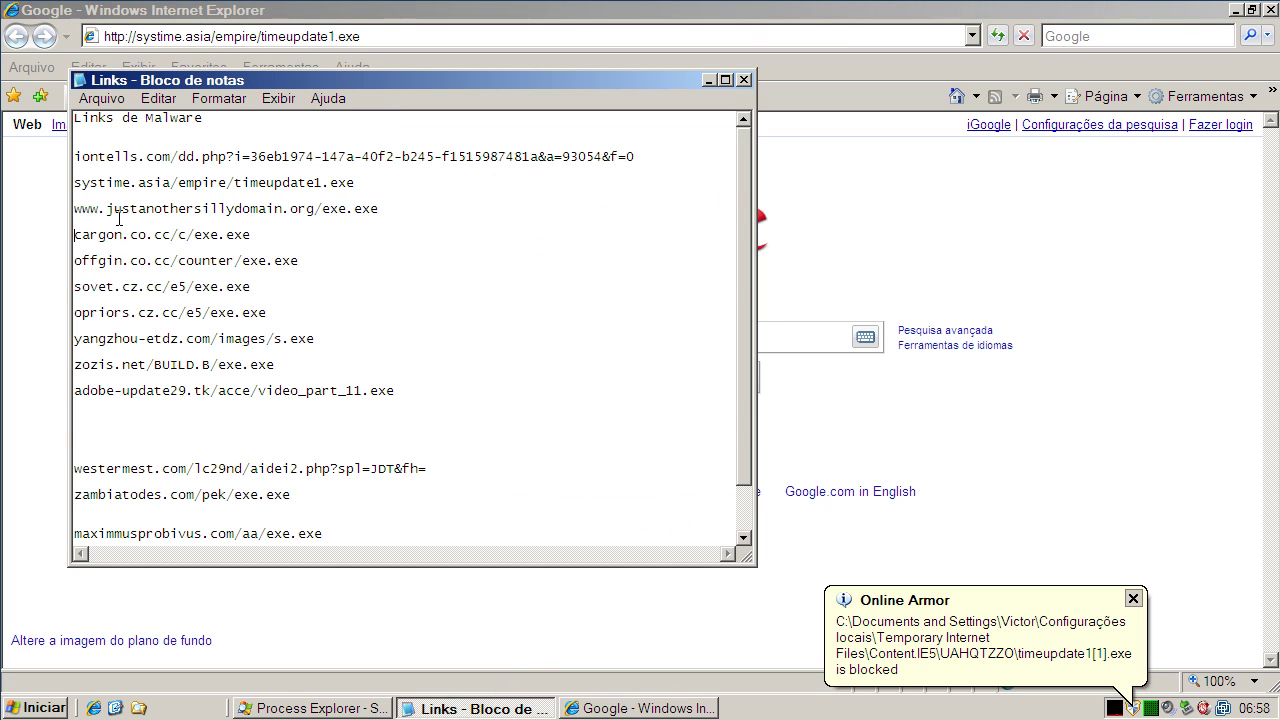
key("shift+Up")
right_click(112, 210)
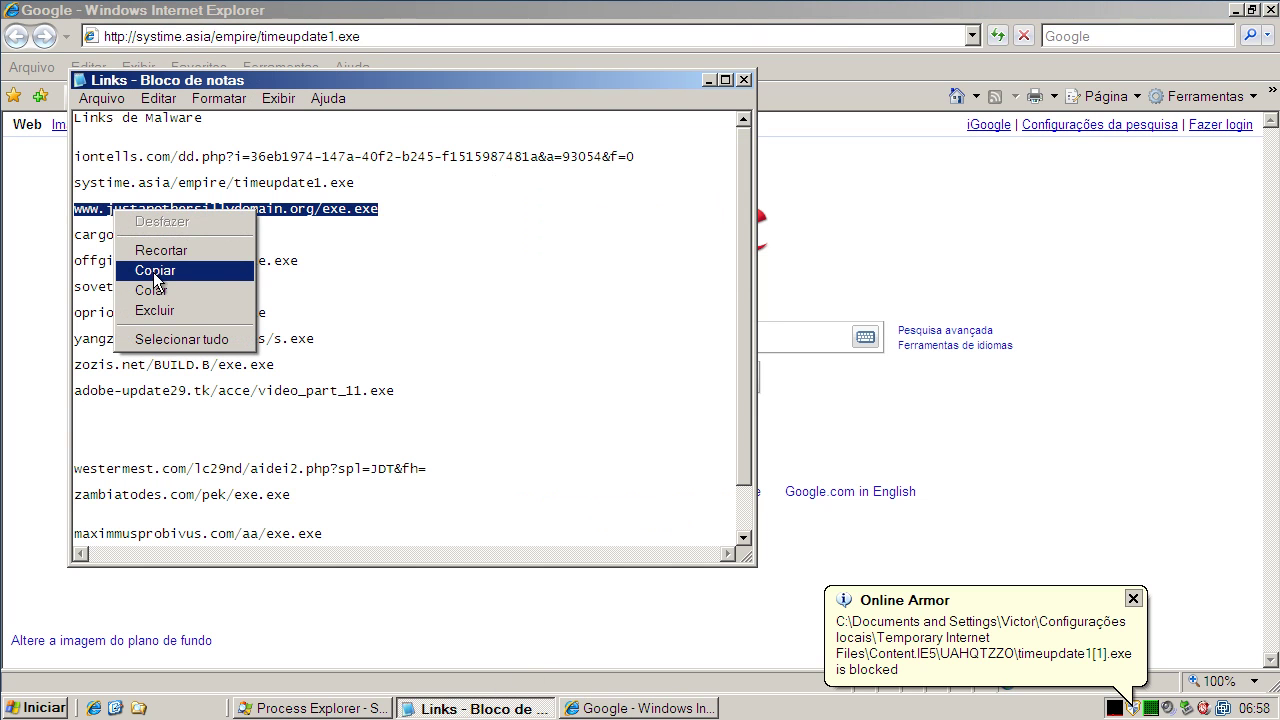
left_click(155, 270)
left_click(166, 36)
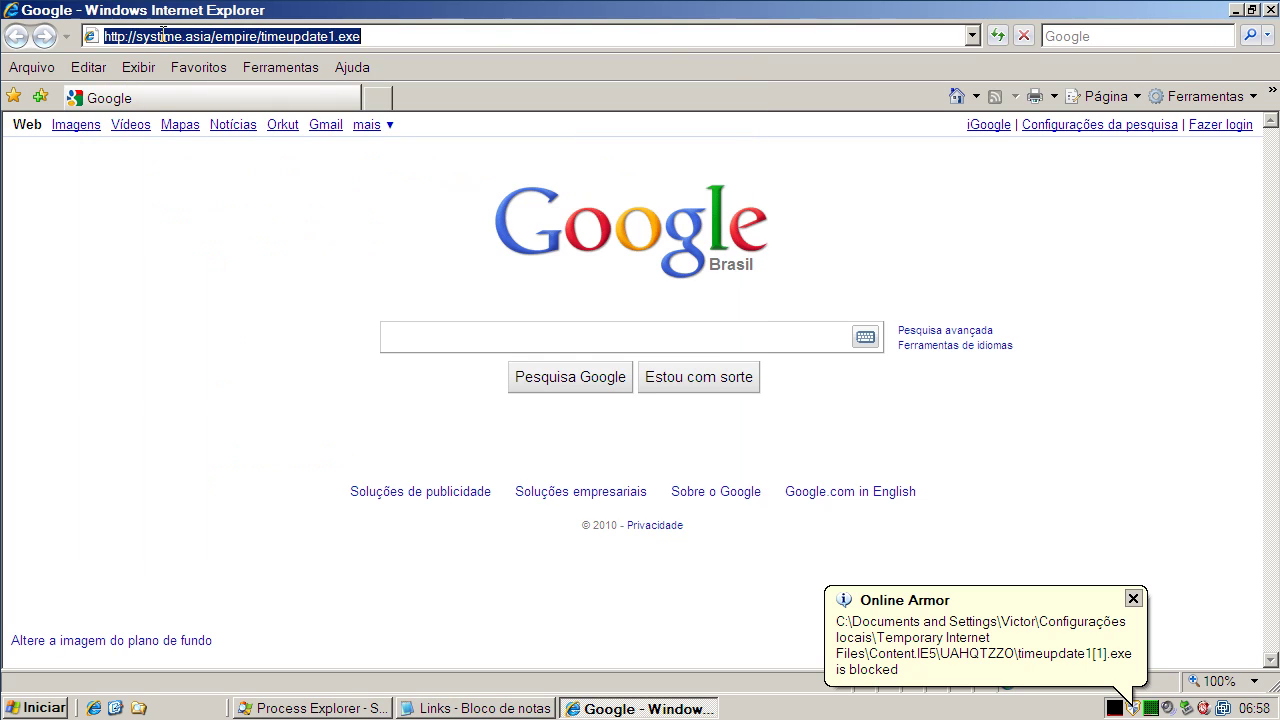
key("ctrl+v")
key("Return")
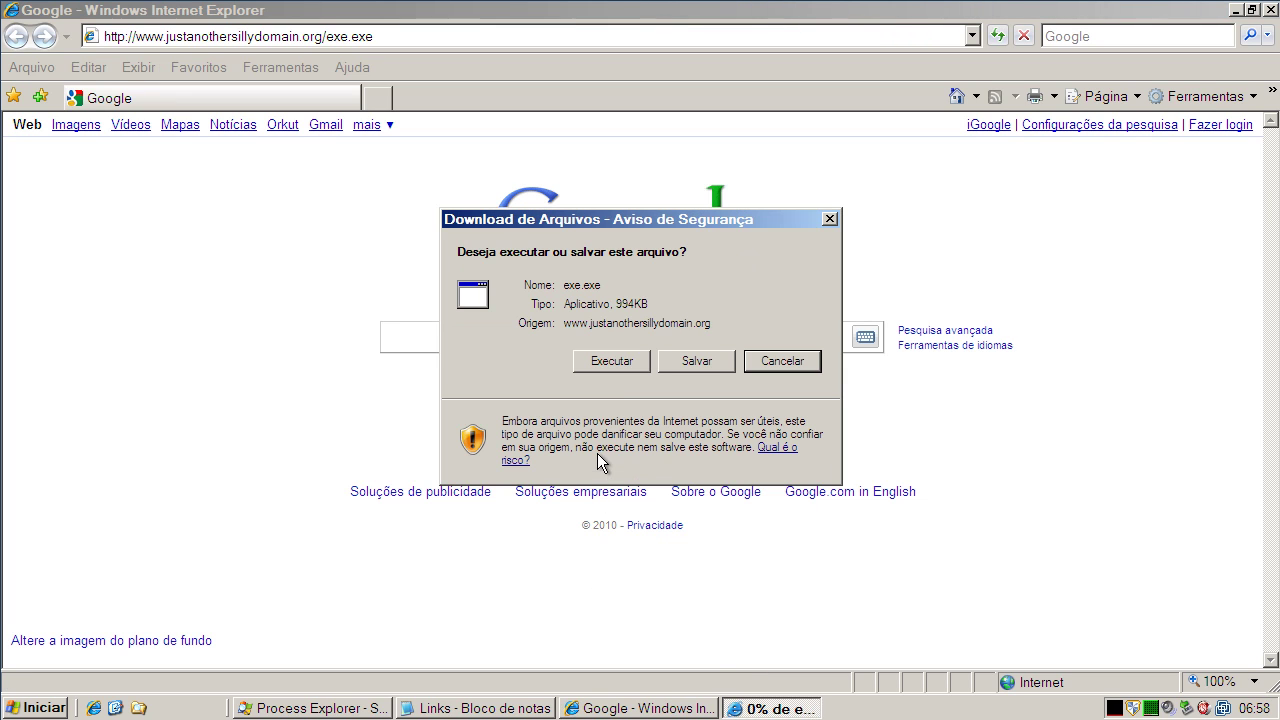
left_click(620, 372)
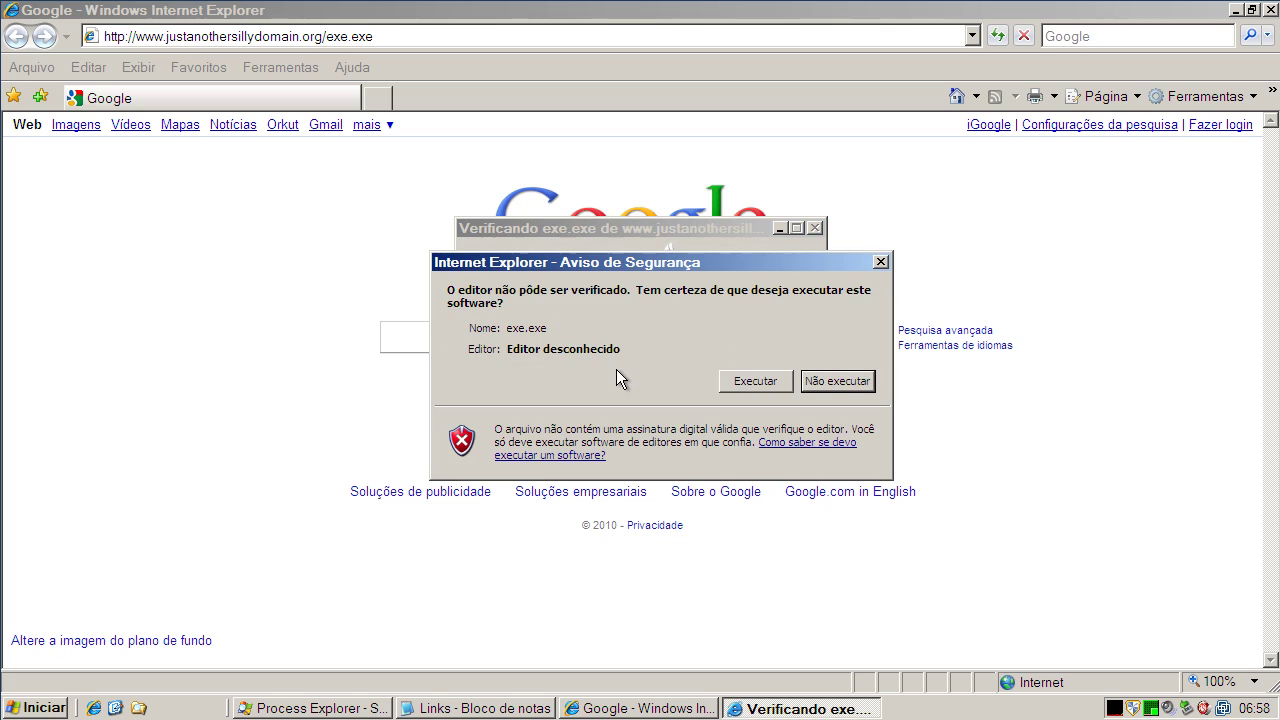
left_click(763, 384)
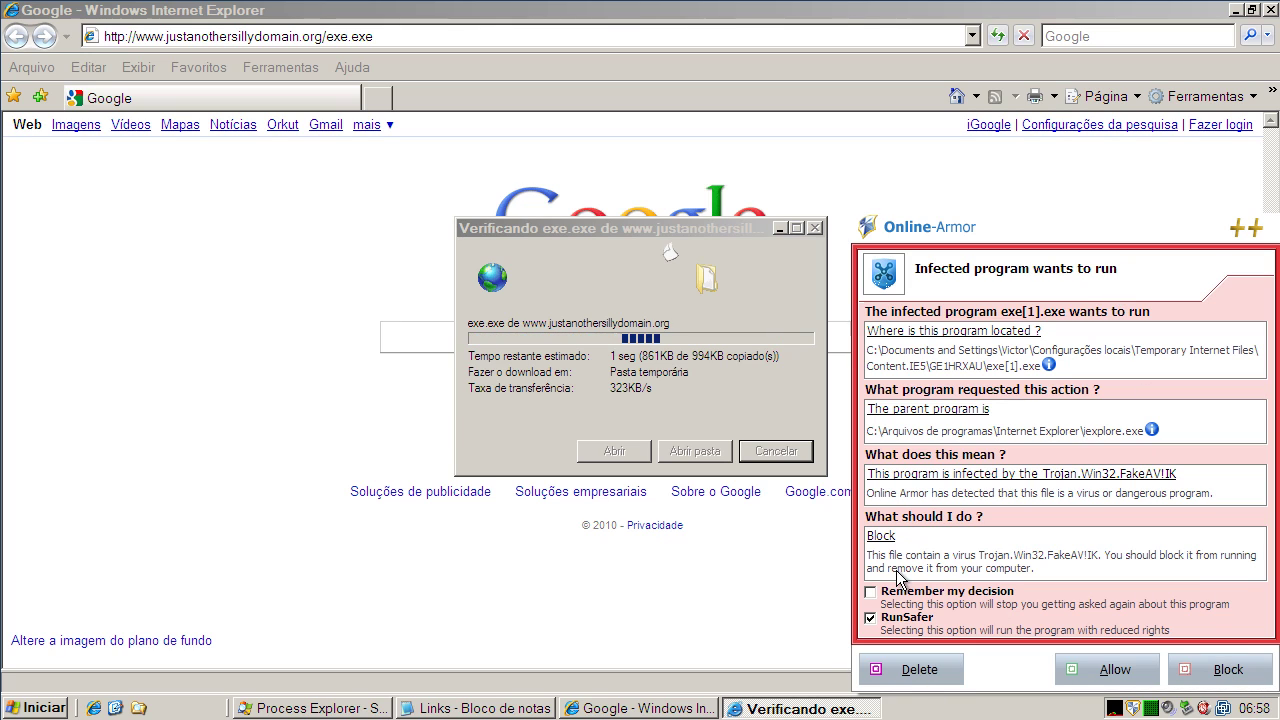
Block the infected program exe[1].exe with the decision remembered, and dismiss the Windows access error
left_click(871, 592)
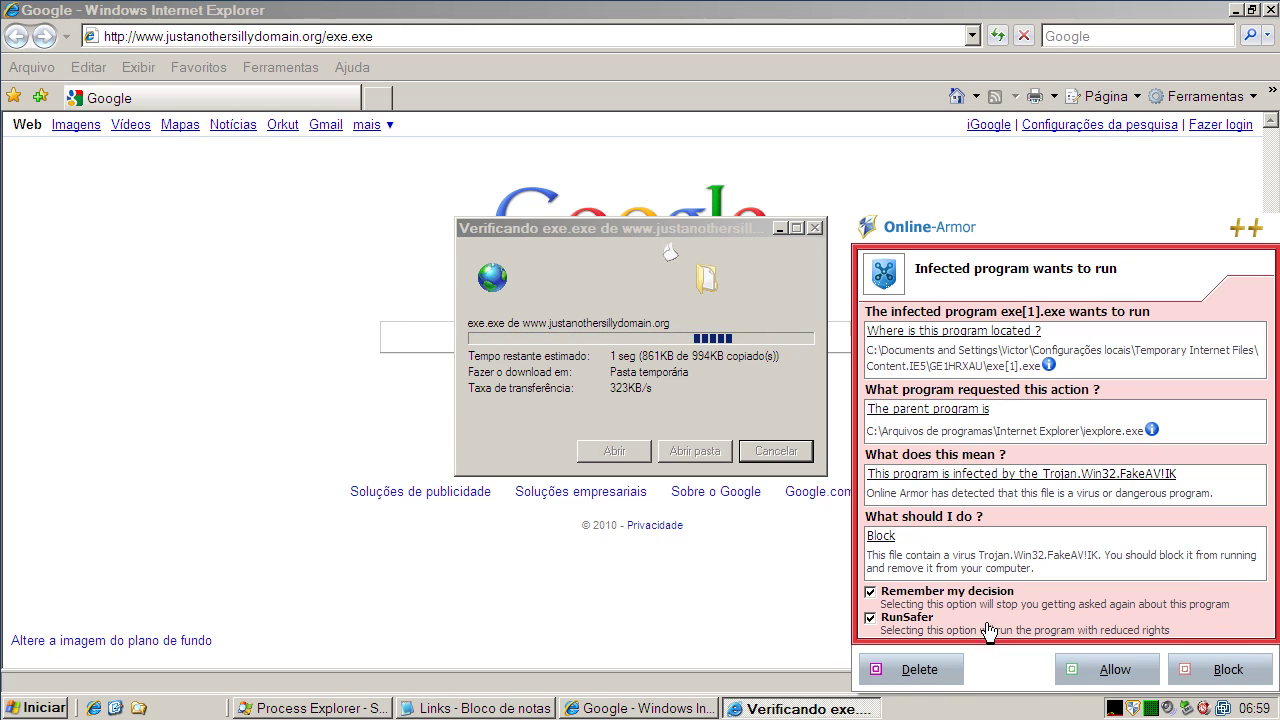
left_click(1207, 669)
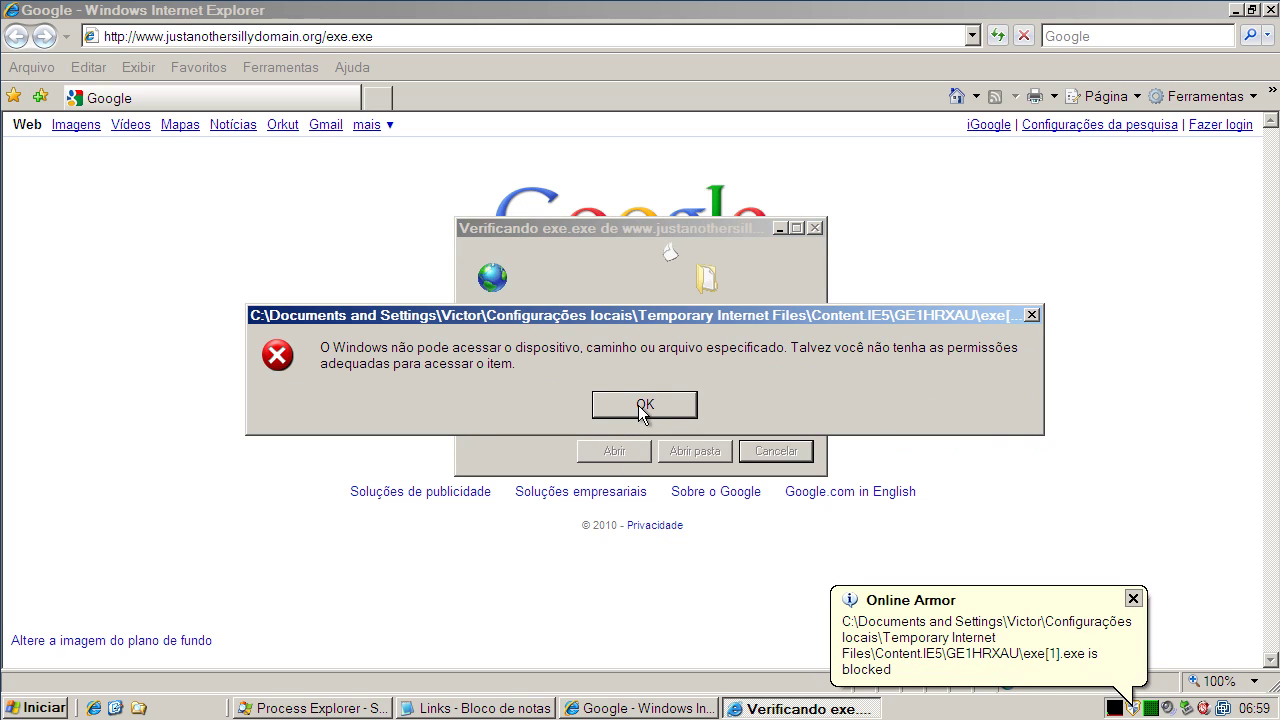
left_click(641, 404)
Copy the cargon.co.cc/c/exe.exe link from the Links file and load it in Internet Explorer
left_click(512, 707)
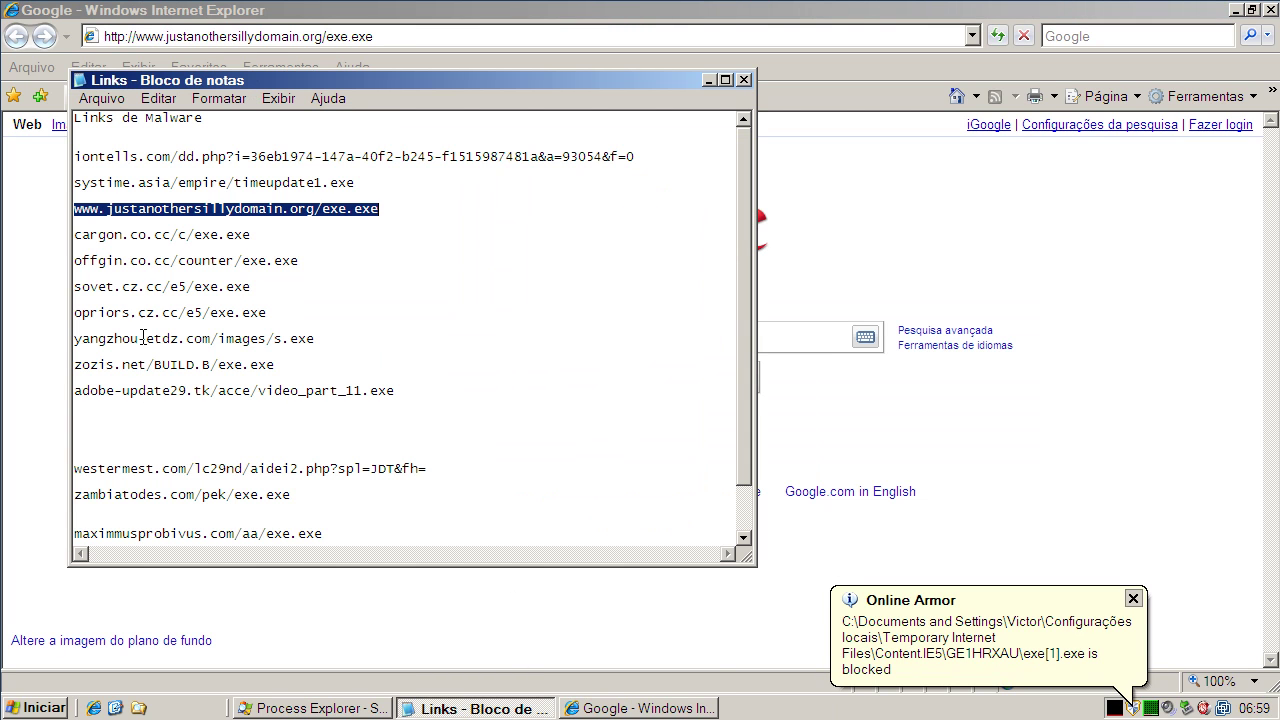
double_click(149, 240)
right_click(152, 242)
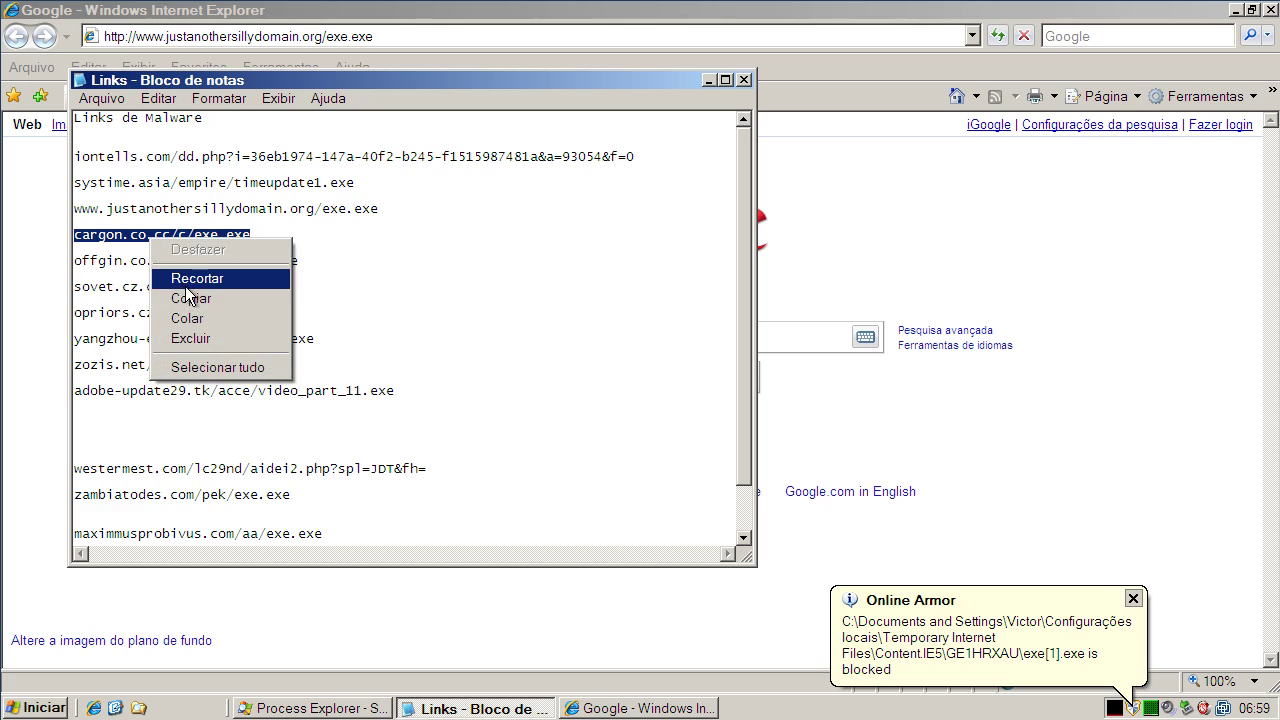
left_click(195, 298)
left_click(181, 36)
left_click(181, 36)
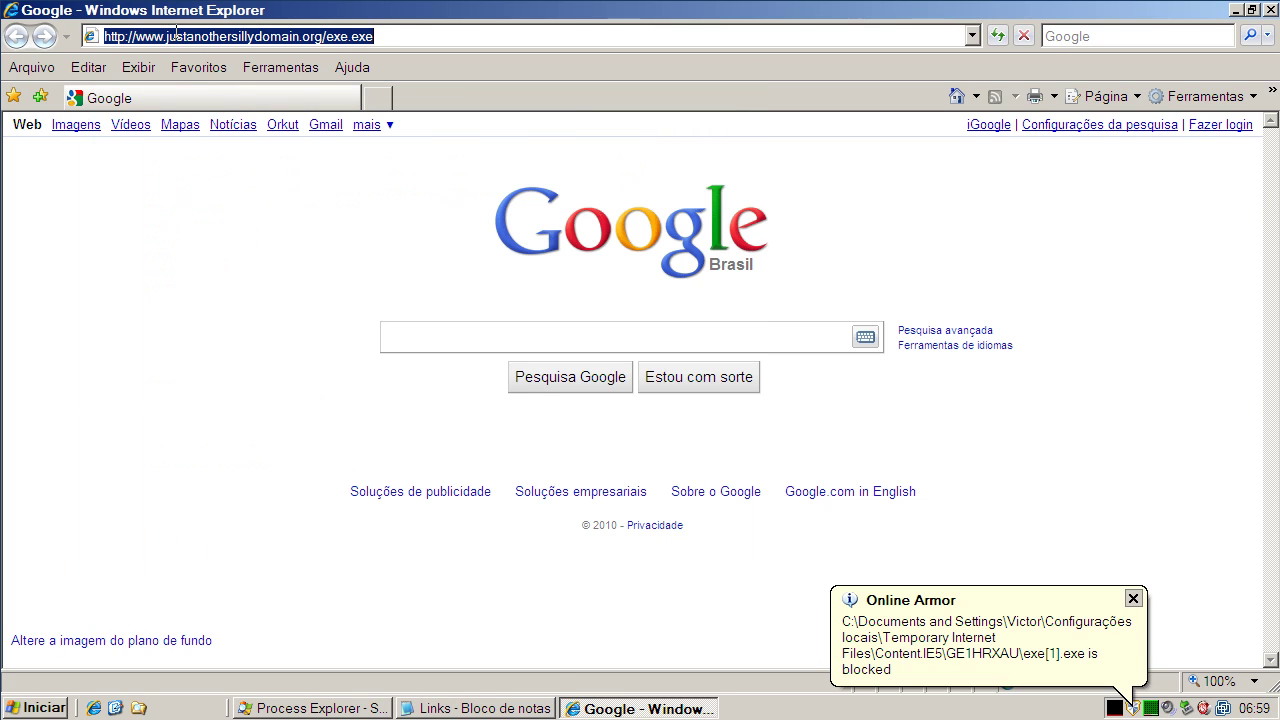
key("ctrl+v")
key("Return")
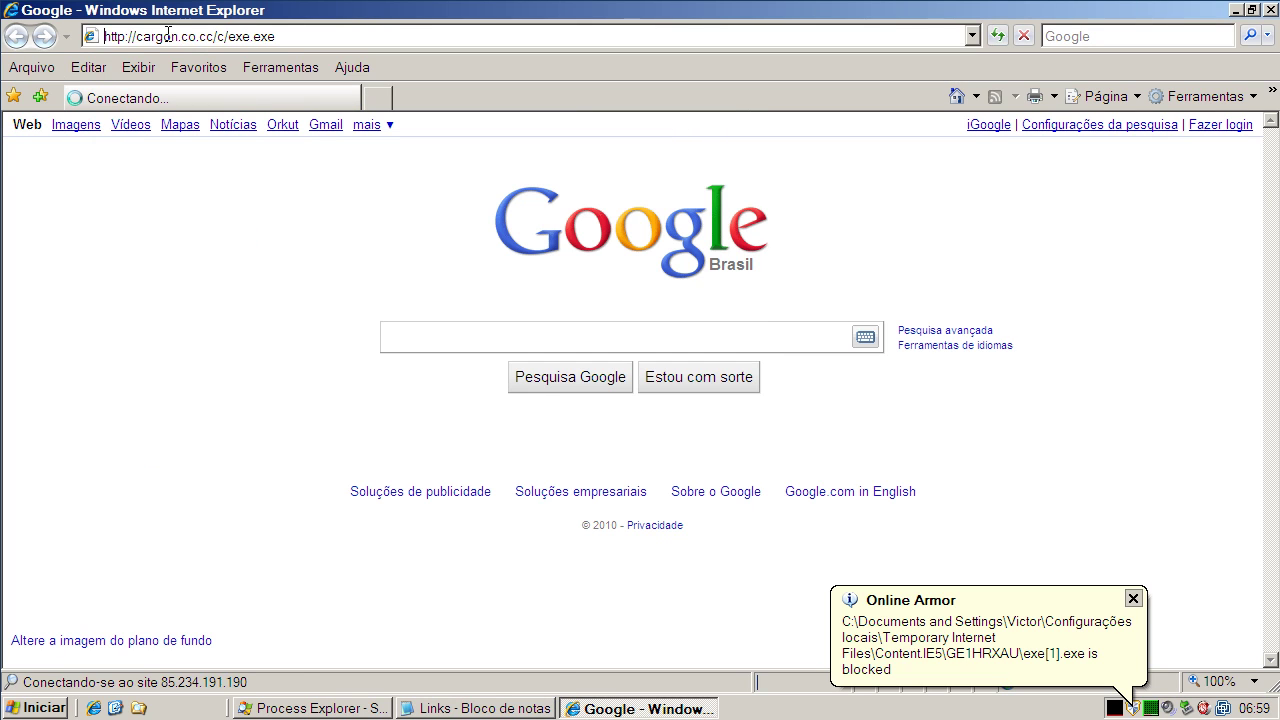
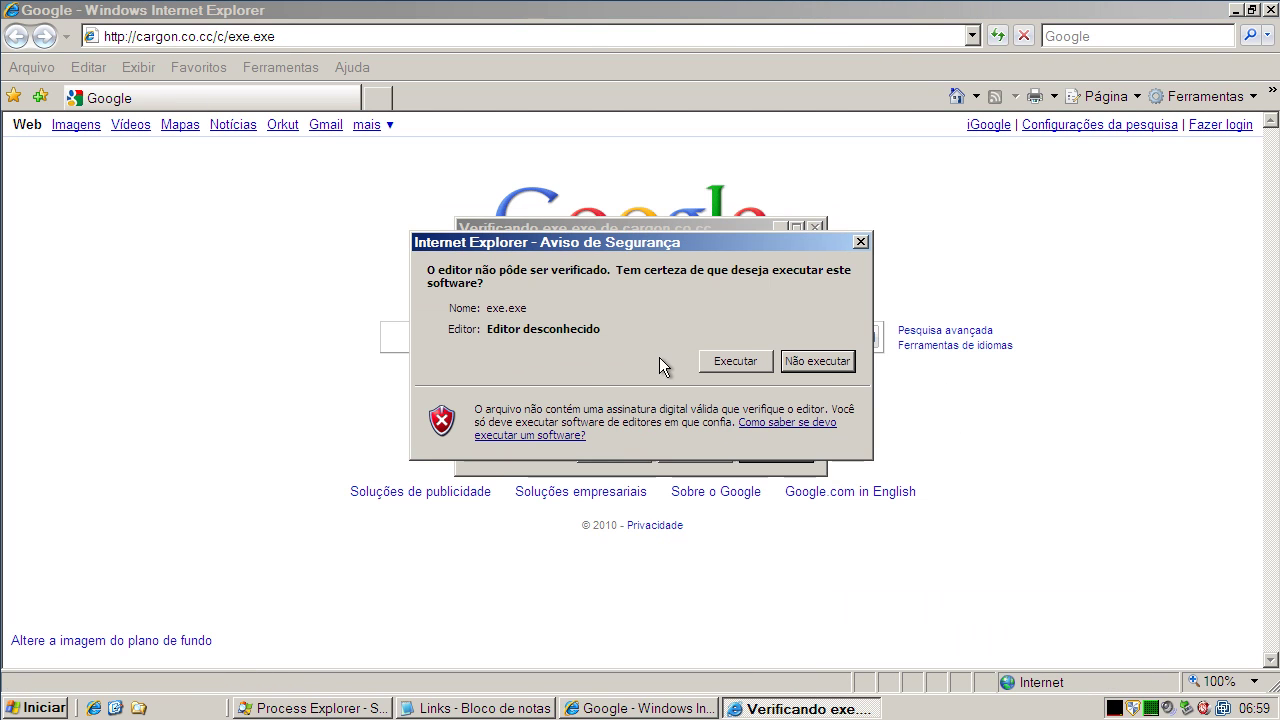
Run exe.exe from cargon.co.cc despite the unknown publisher, and block it in the Online Armor alert with the decision remembered
left_click(730, 358)
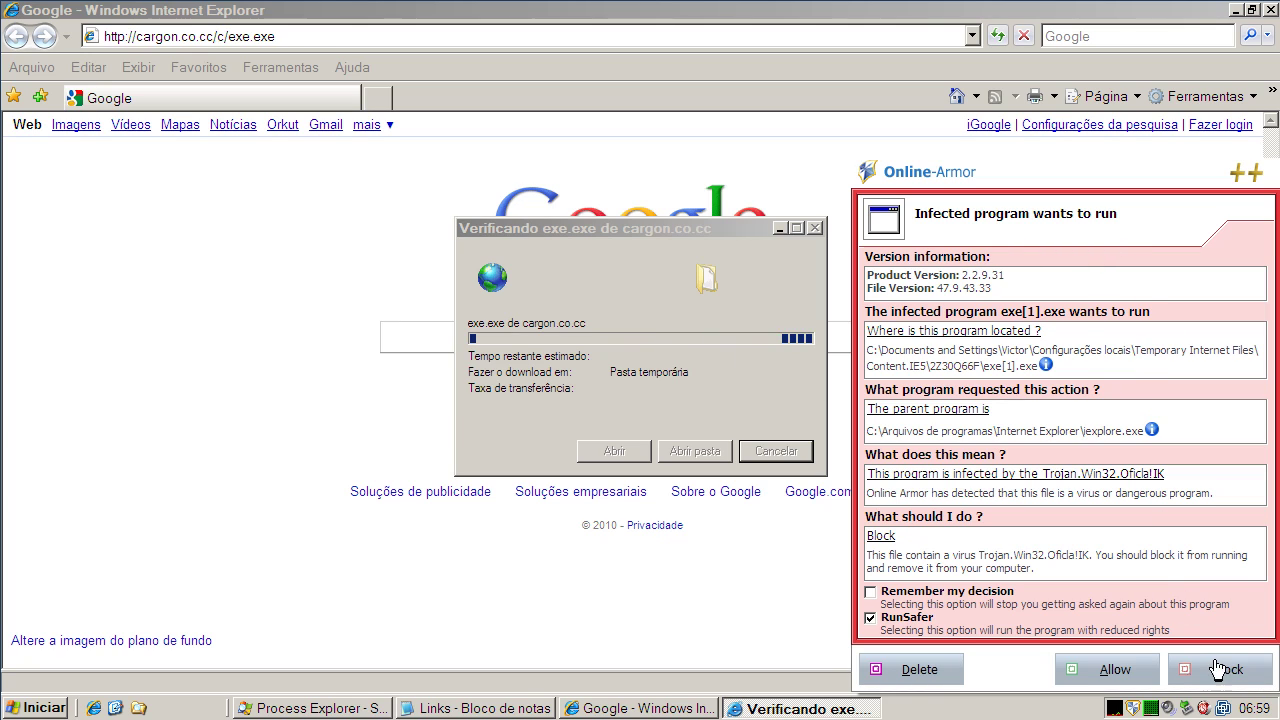
left_click(871, 592)
key("Return")
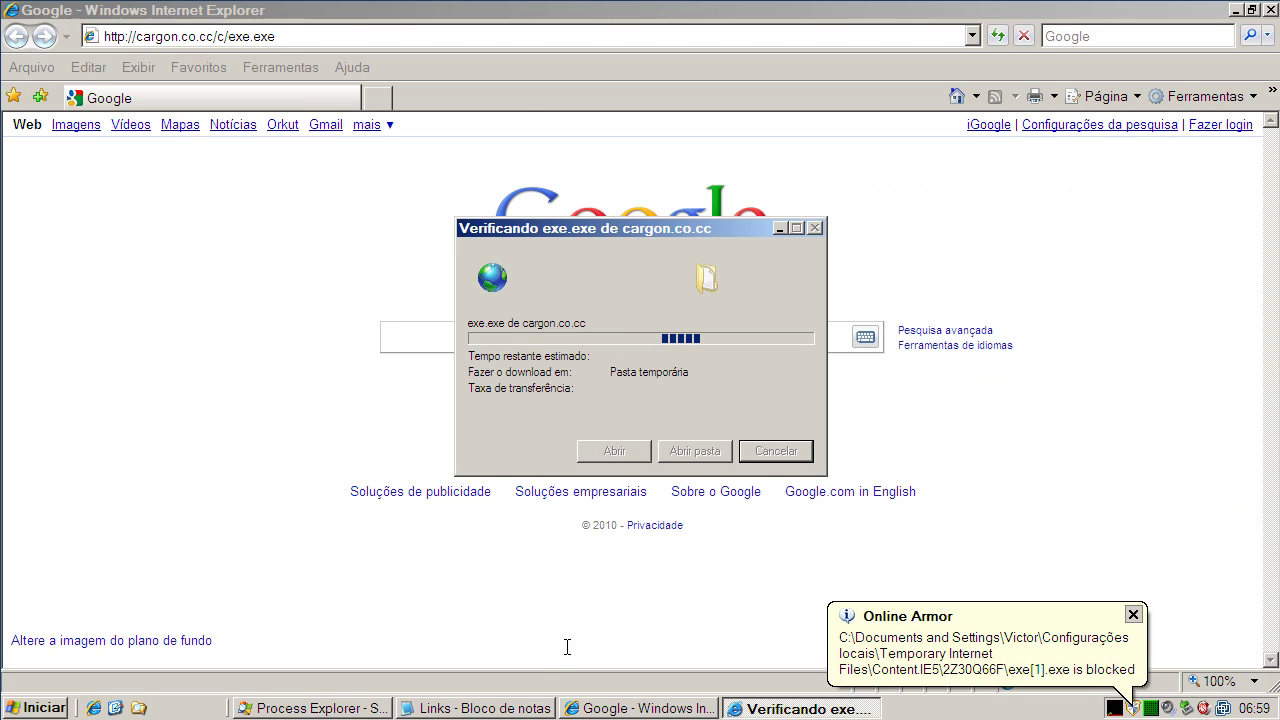
Copy the offgin.co.cc/counter/exe.exe link from the Links file and load it in Internet Explorer
left_click(467, 710)
left_click(170, 262)
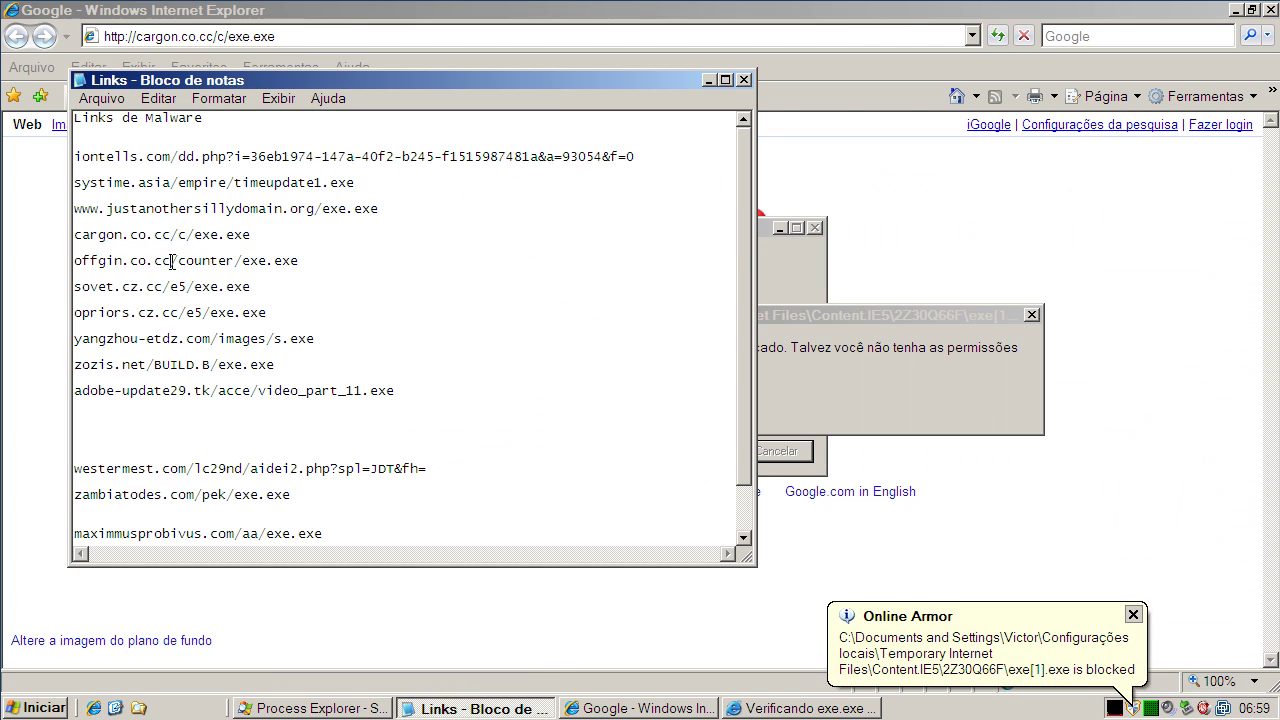
key("Home")
key("shift+End")
right_click(170, 262)
left_click(200, 320)
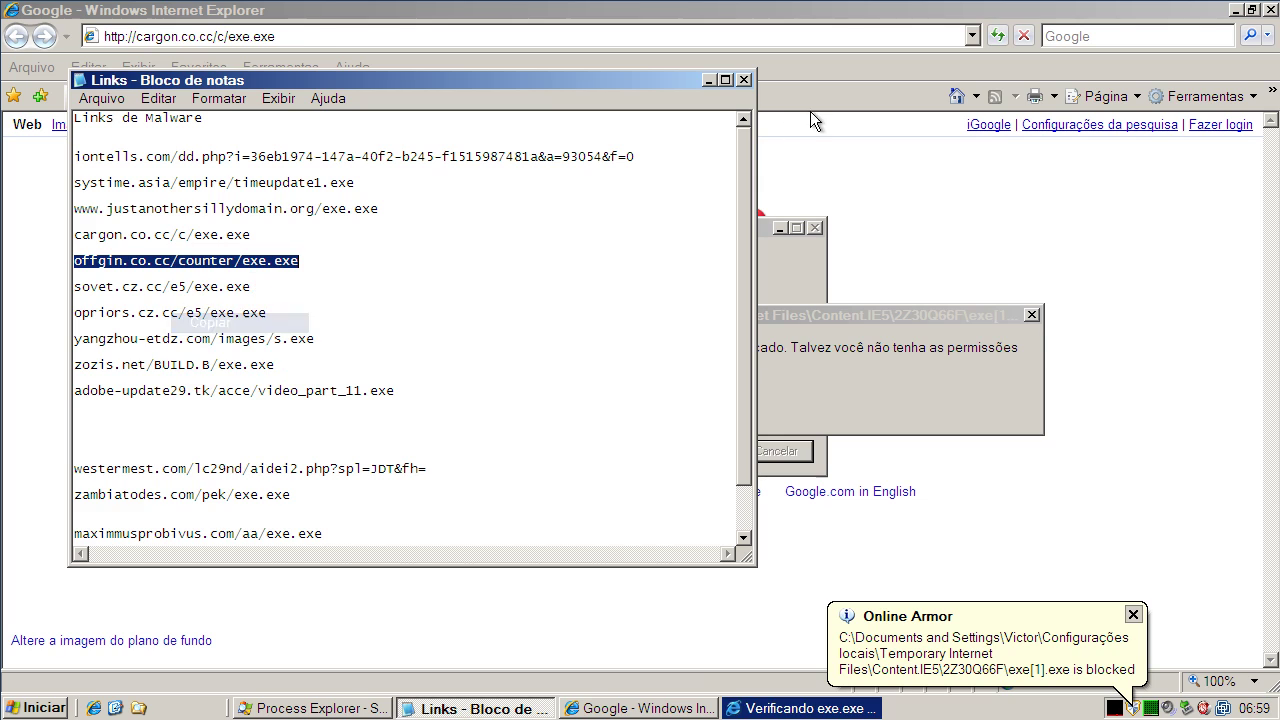
left_click(708, 79)
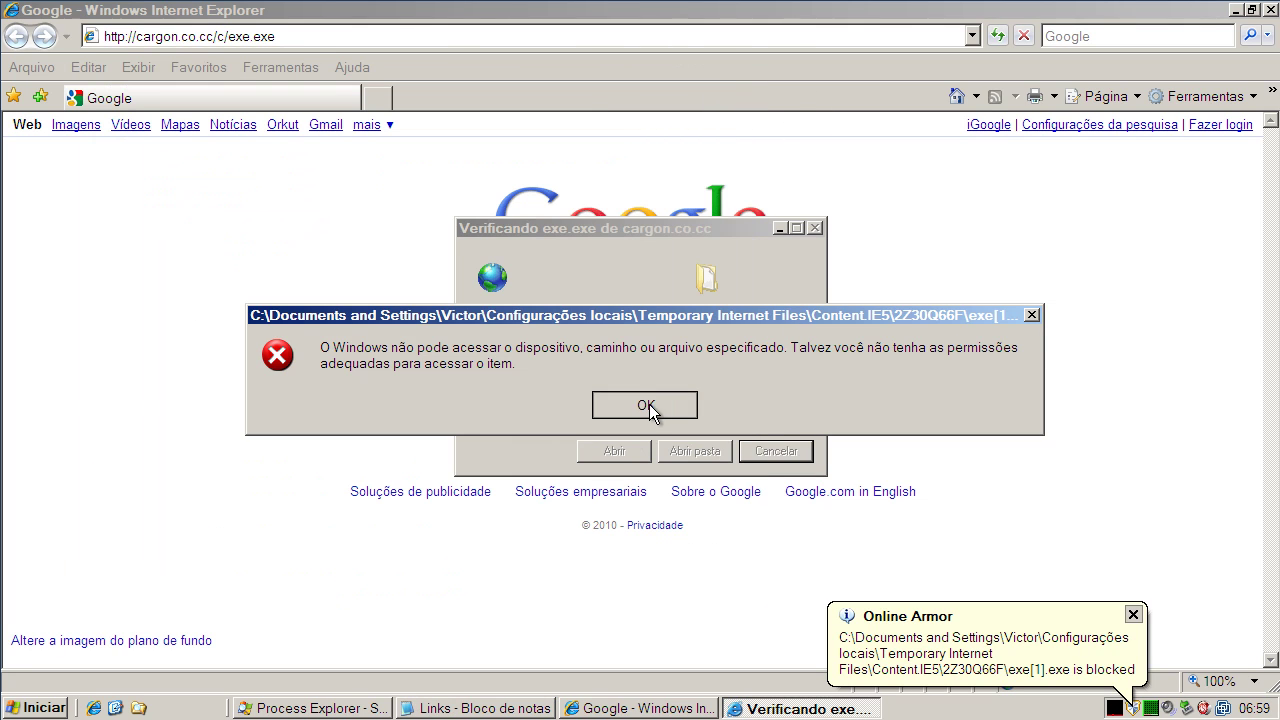
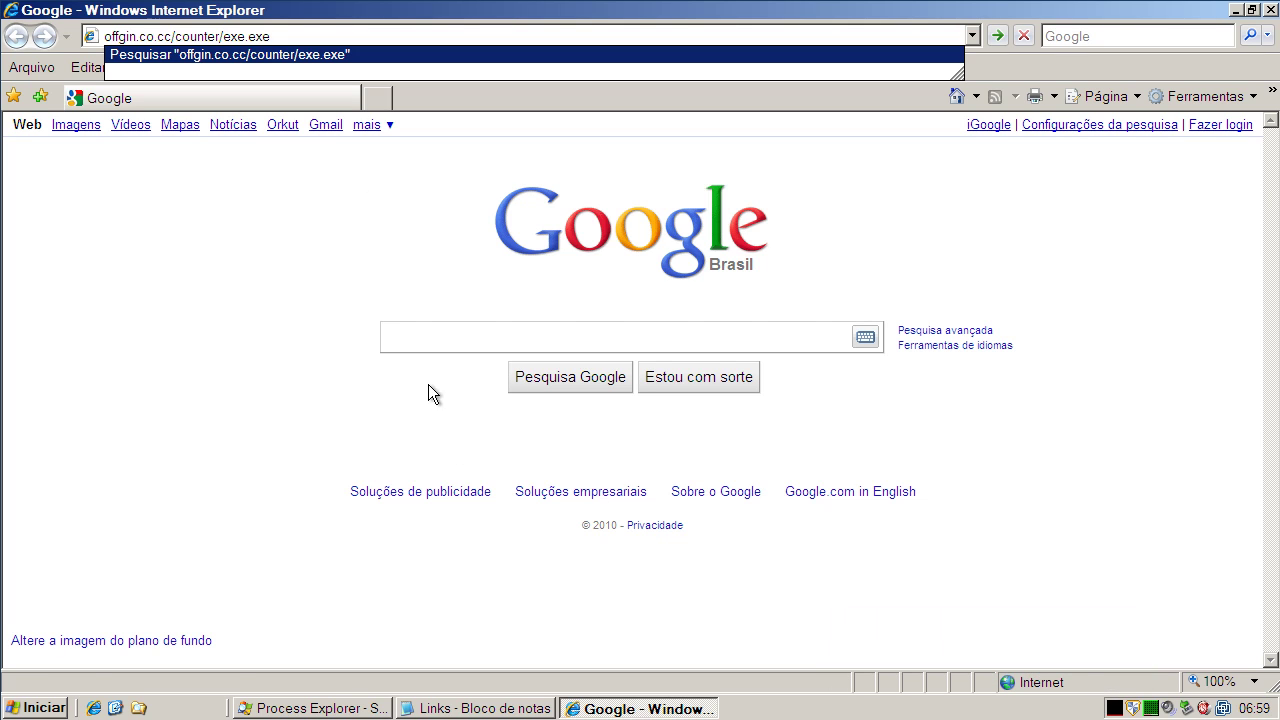
left_click(476, 708)
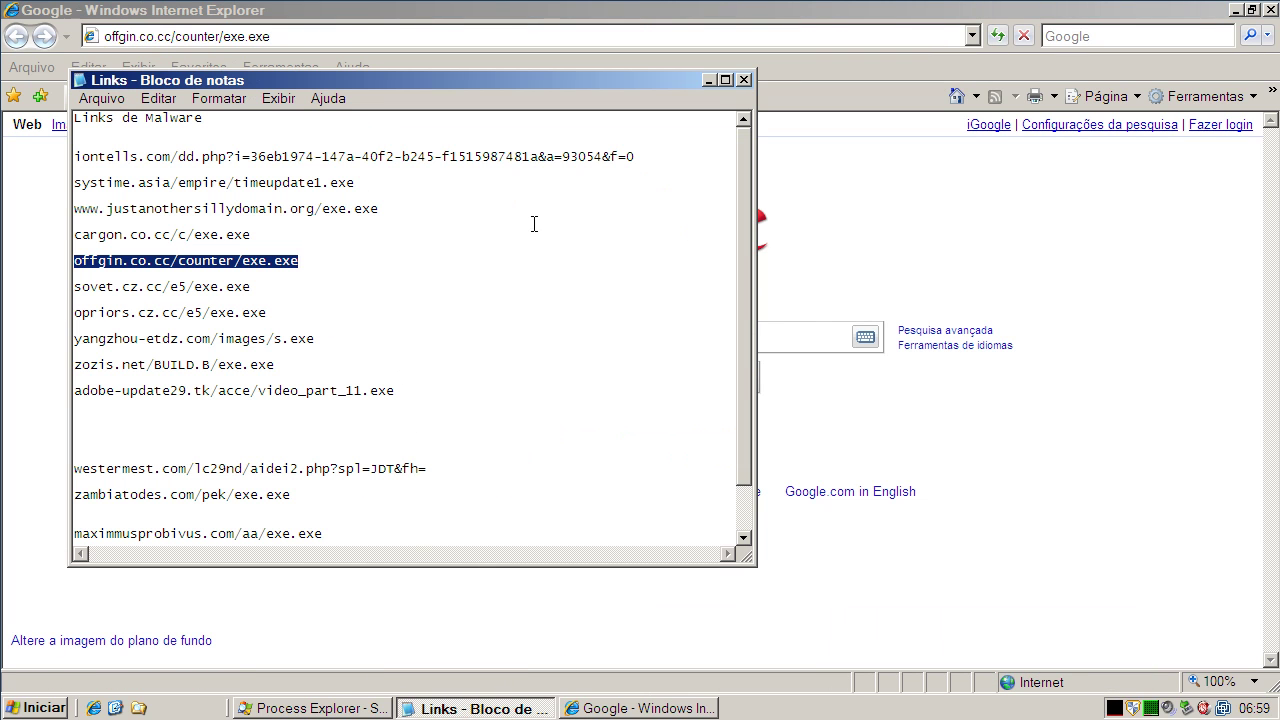
left_click(707, 79)
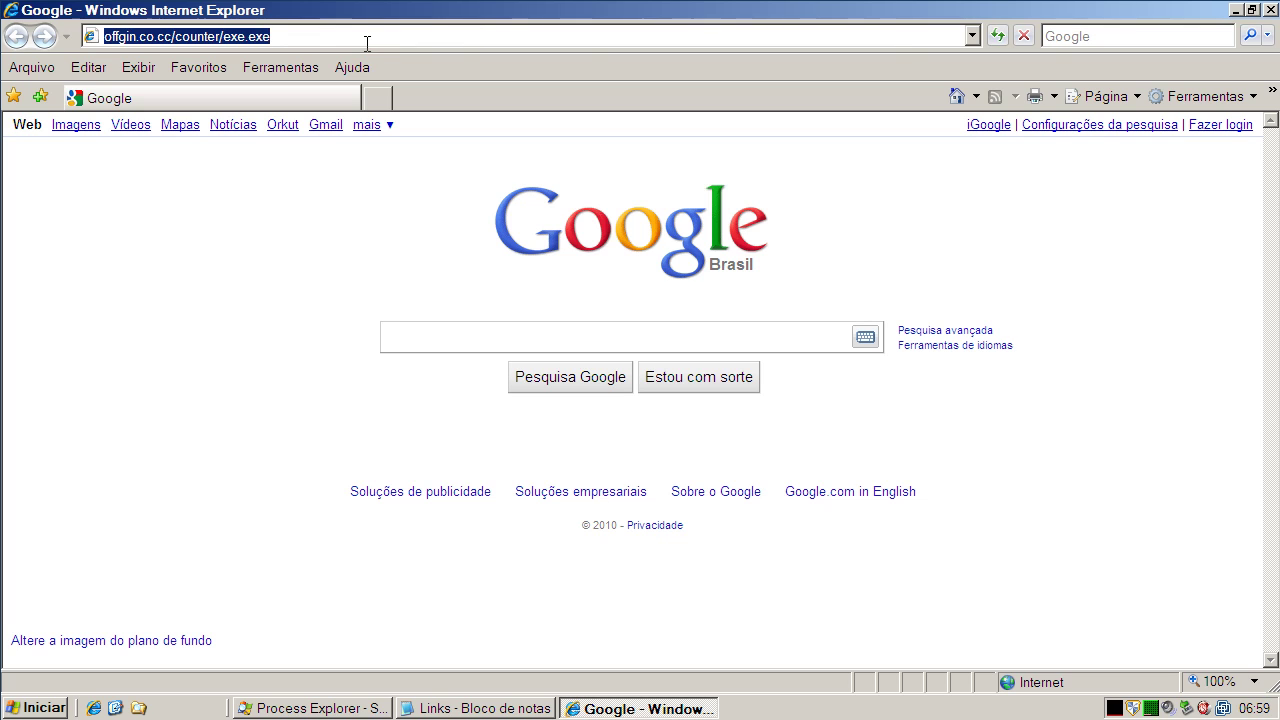
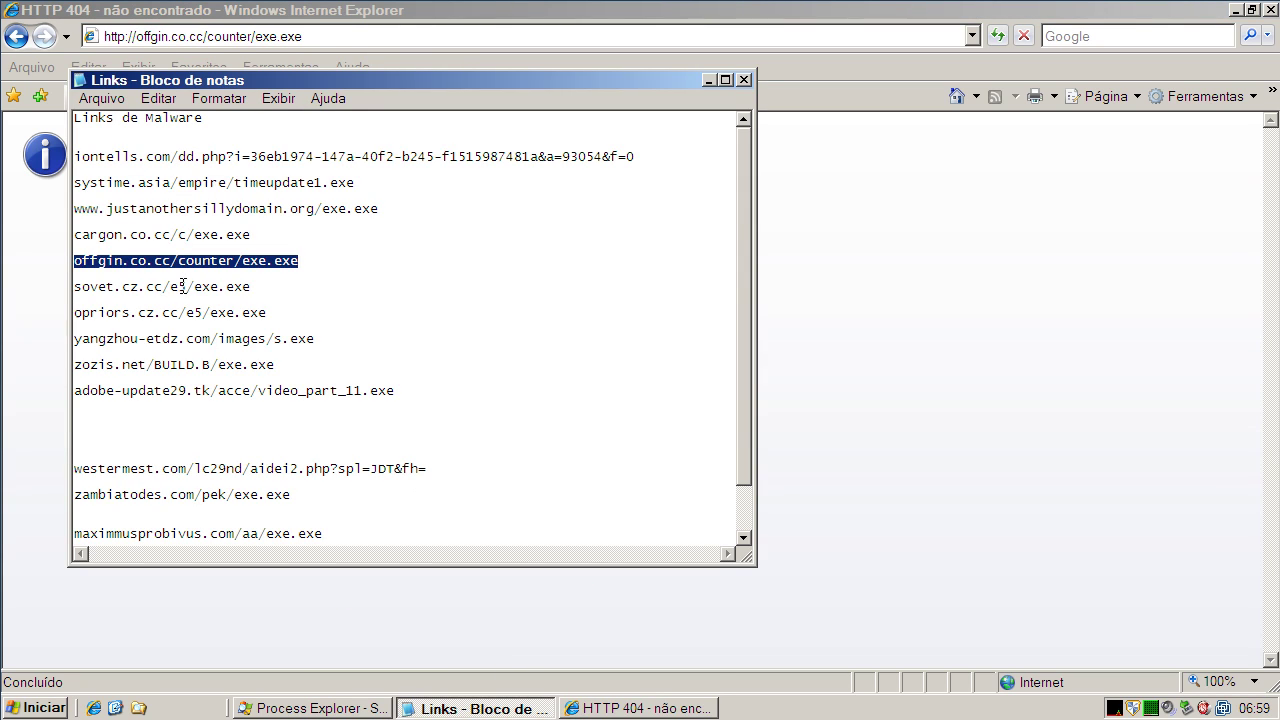
Copy the sovet.cz.cc/e5/exe.exe link from the Links file and load it in Internet Explorer from the home page
double_click(183, 287)
right_click(183, 287)
left_click(230, 348)
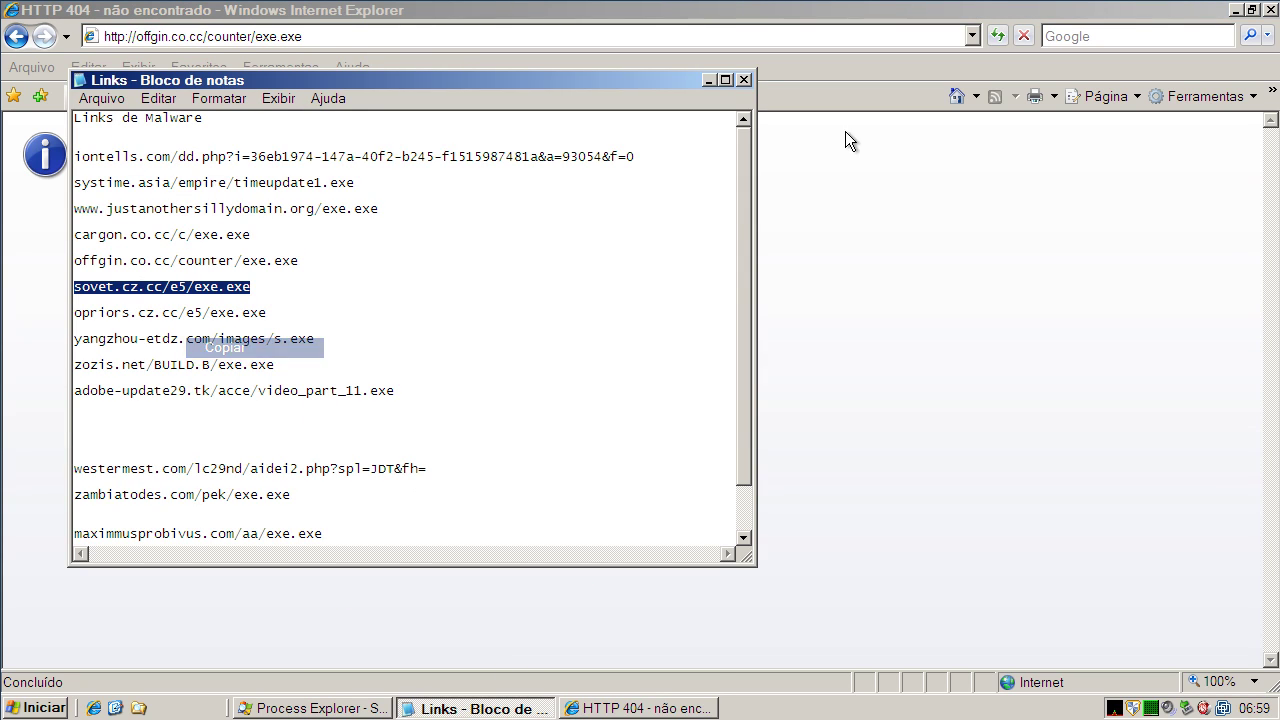
left_click(949, 95)
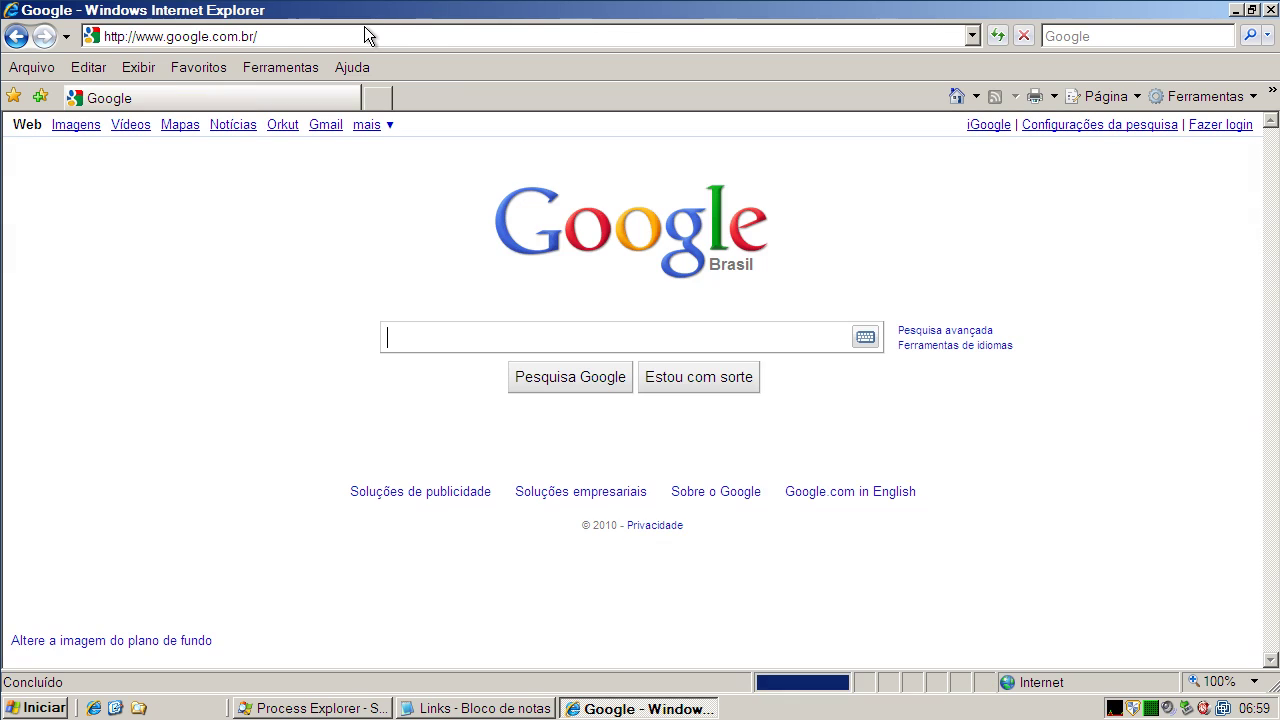
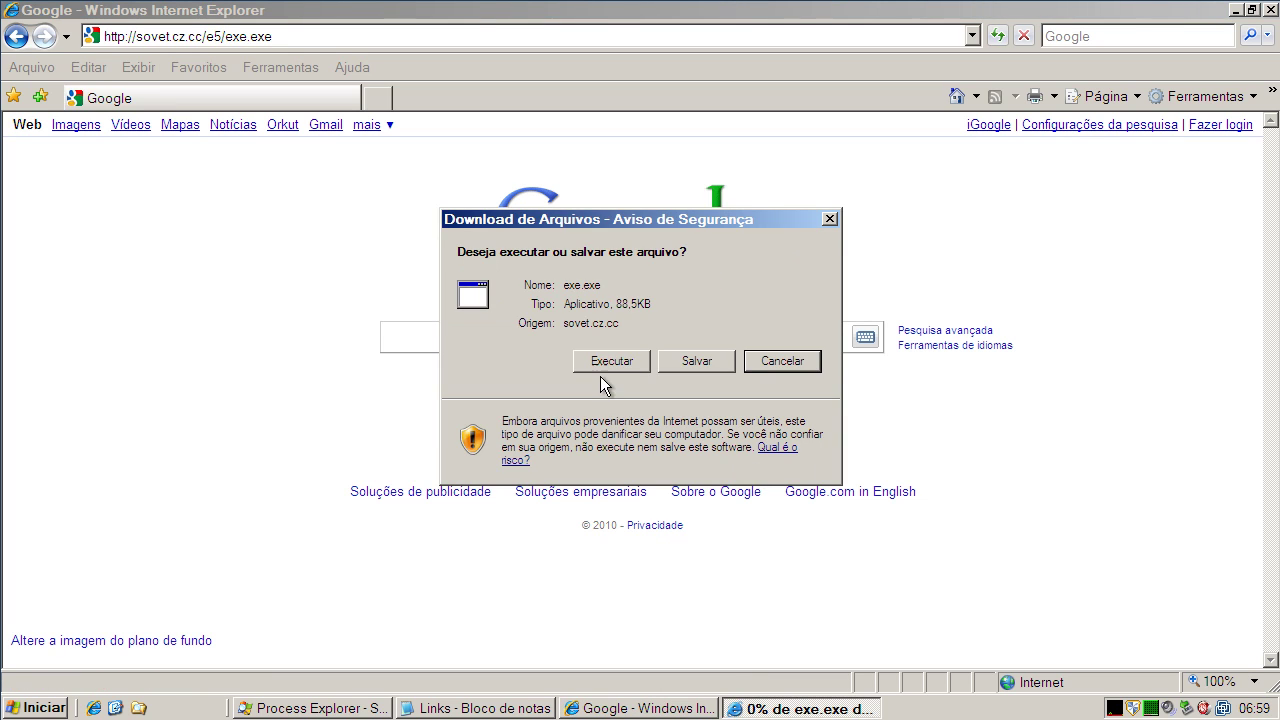
Run exe.exe from sovet.cz.cc despite the unknown publisher, and block it in the Online Armor alert with the decision remembered
left_click(605, 364)
left_click(762, 370)
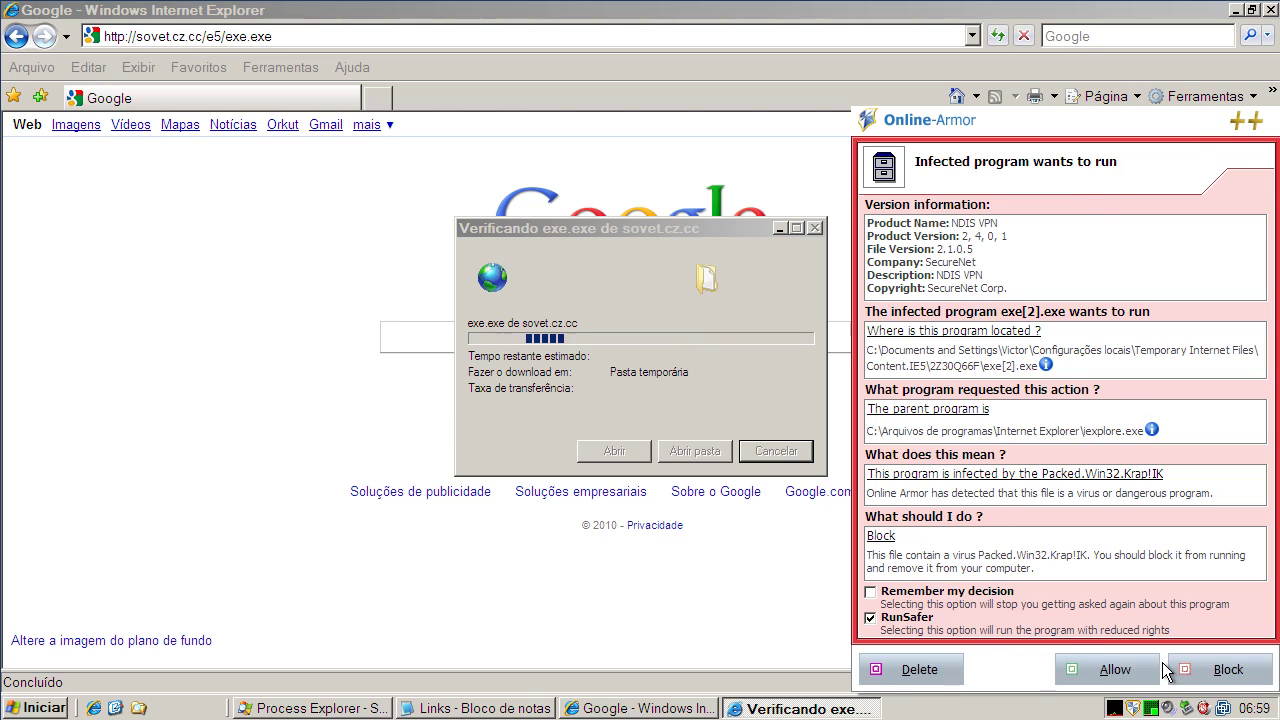
left_click(893, 595)
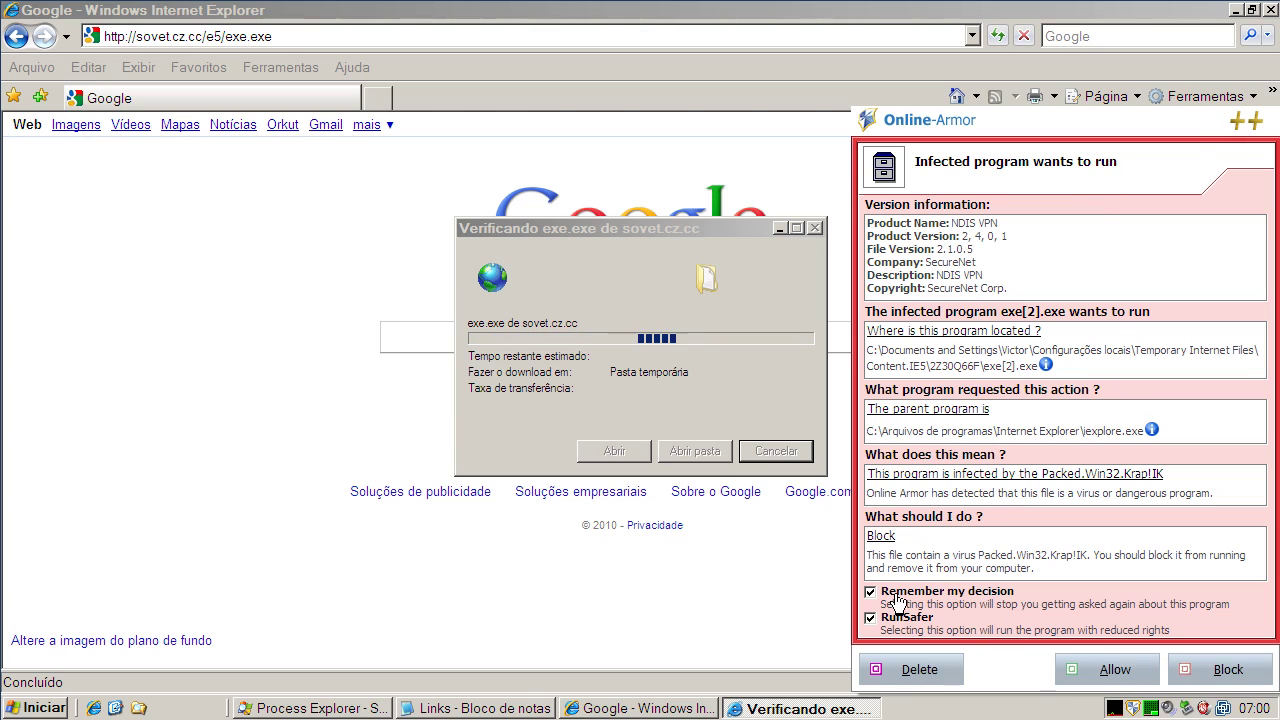
left_click(1225, 673)
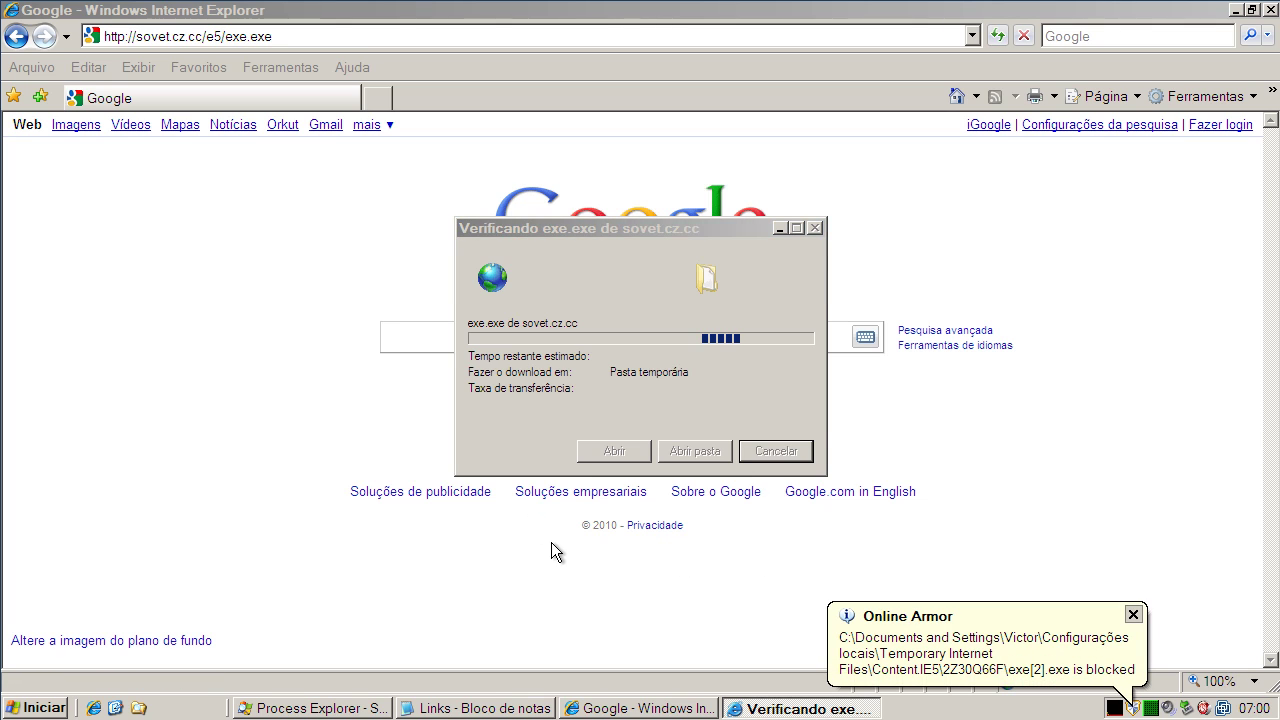
left_click(648, 404)
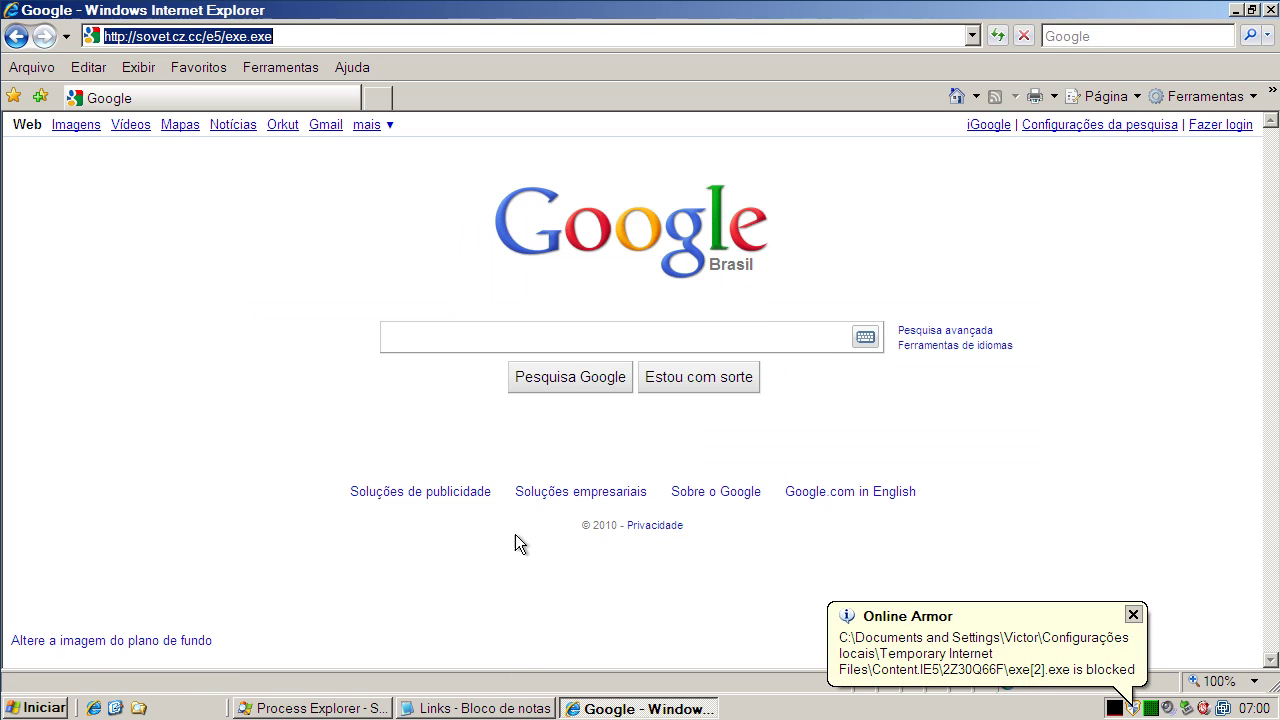
Copy the opriors.cz.cc/e5/exe.exe link from the Links file and load it in Internet Explorer
left_click(507, 706)
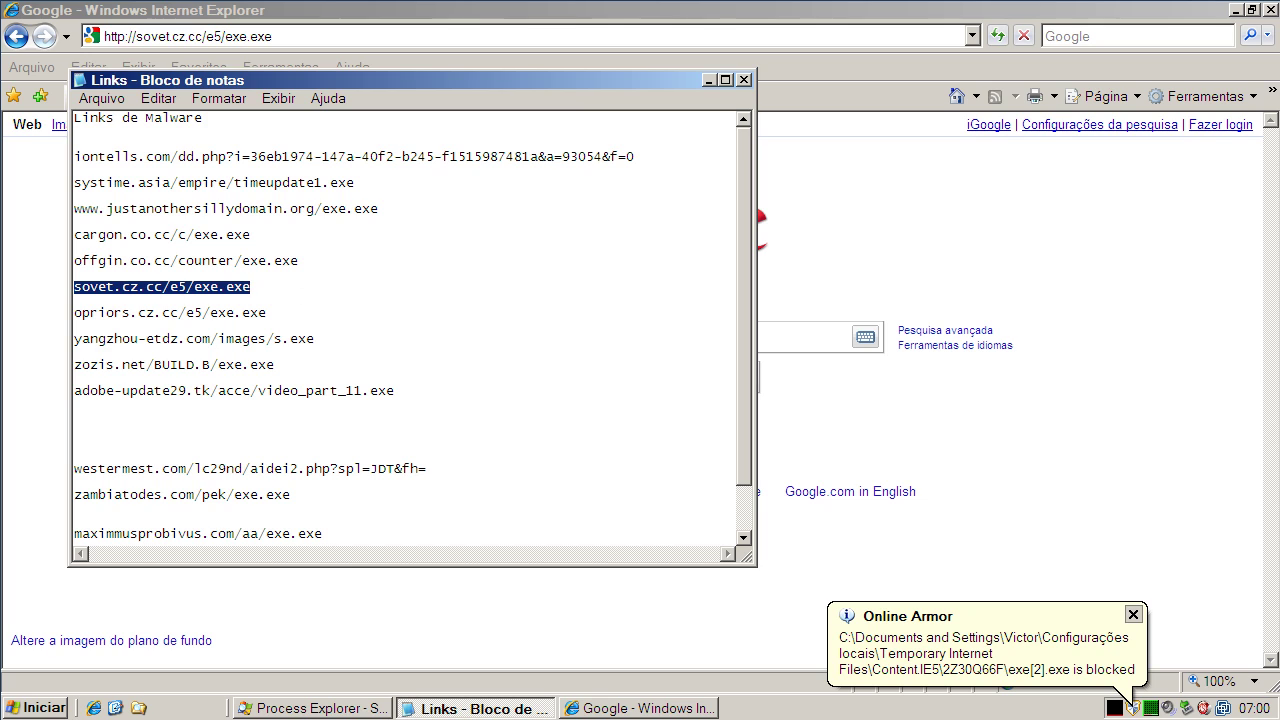
double_click(107, 313)
right_click(107, 313)
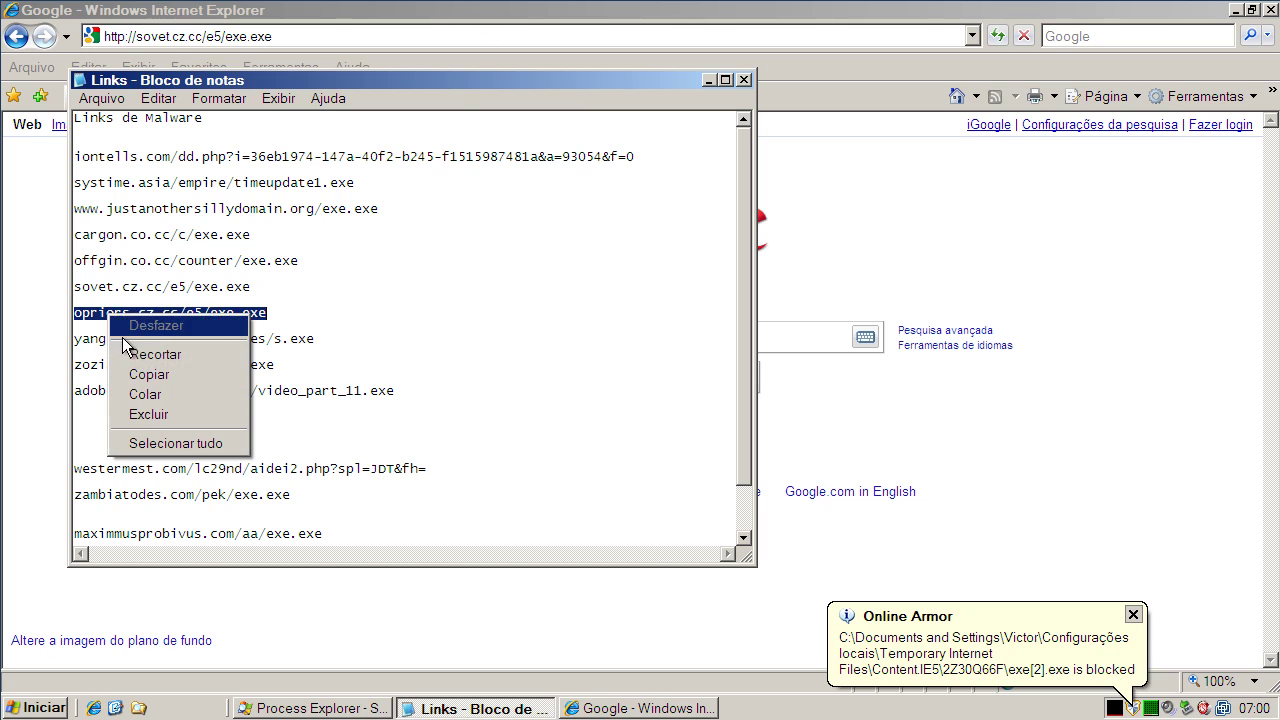
left_click(140, 375)
left_click(139, 38)
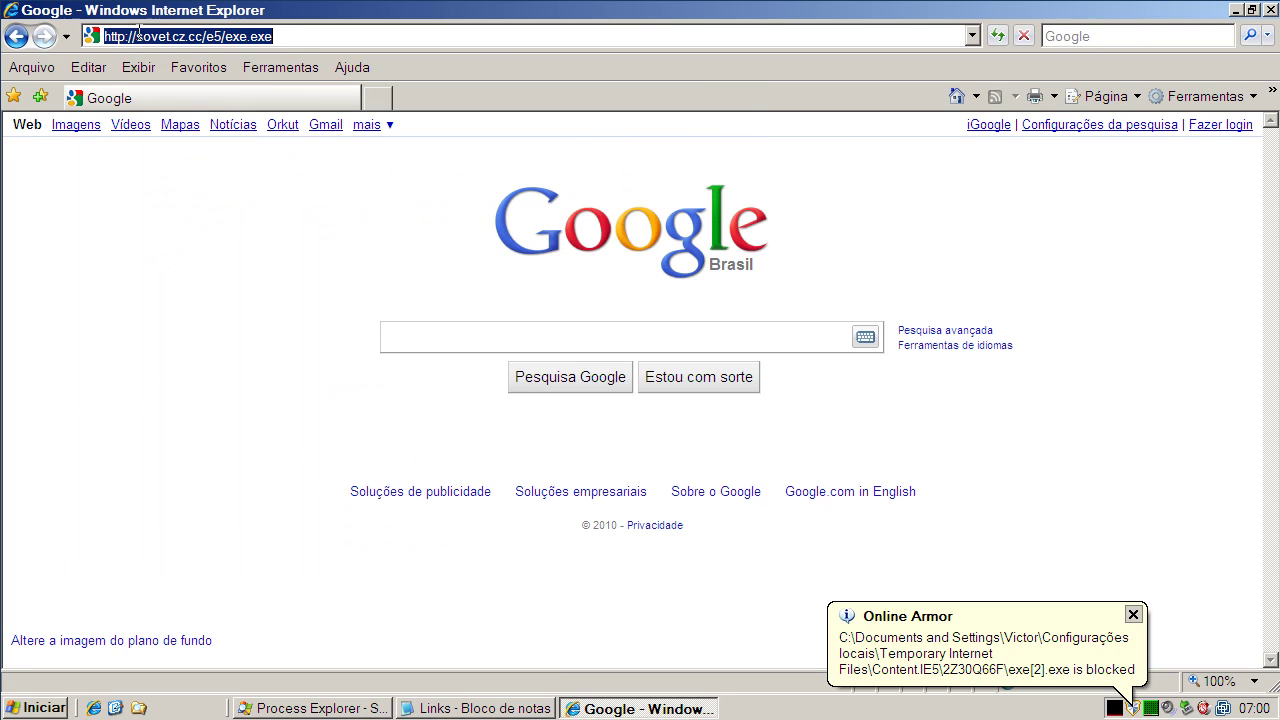
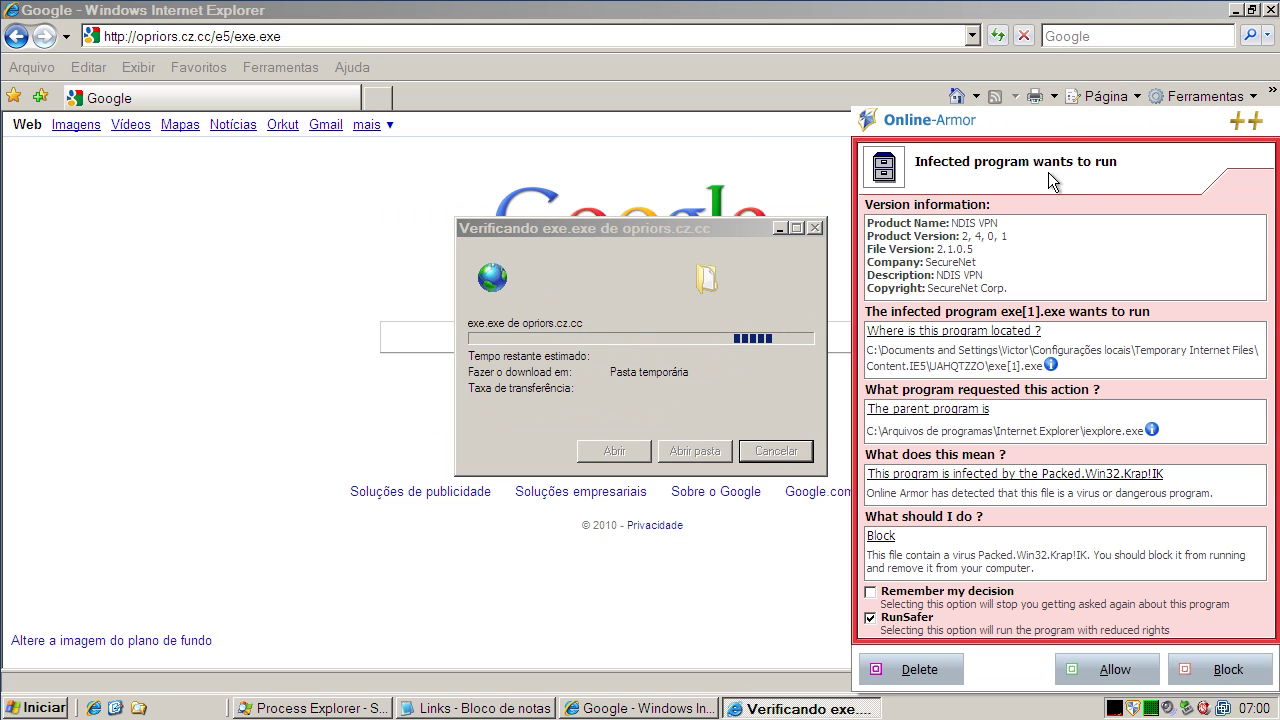
Block the infected exe[1].exe from opriors.cz.cc in the Online Armor alert and dismiss the Windows access error
left_click(1229, 670)
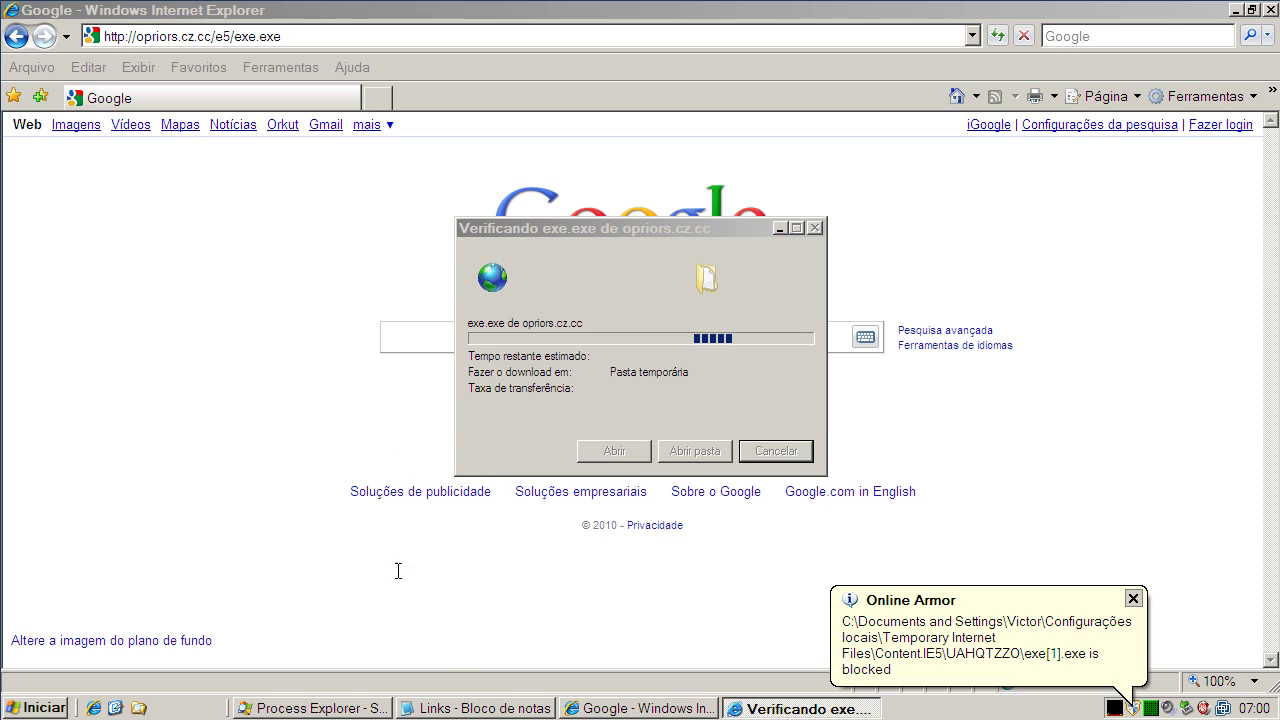
left_click(622, 412)
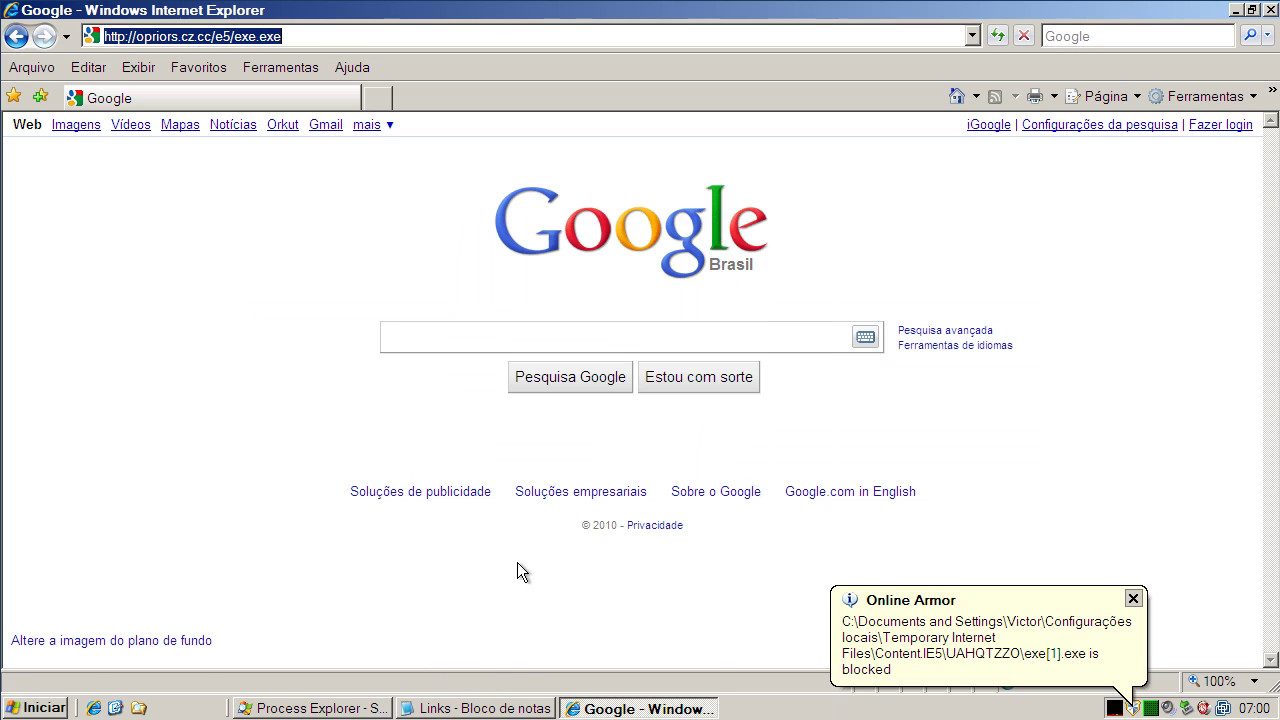
Switch to the Links file and copy the yangzhou-etdz.com/images/s.exe link
left_click(512, 706)
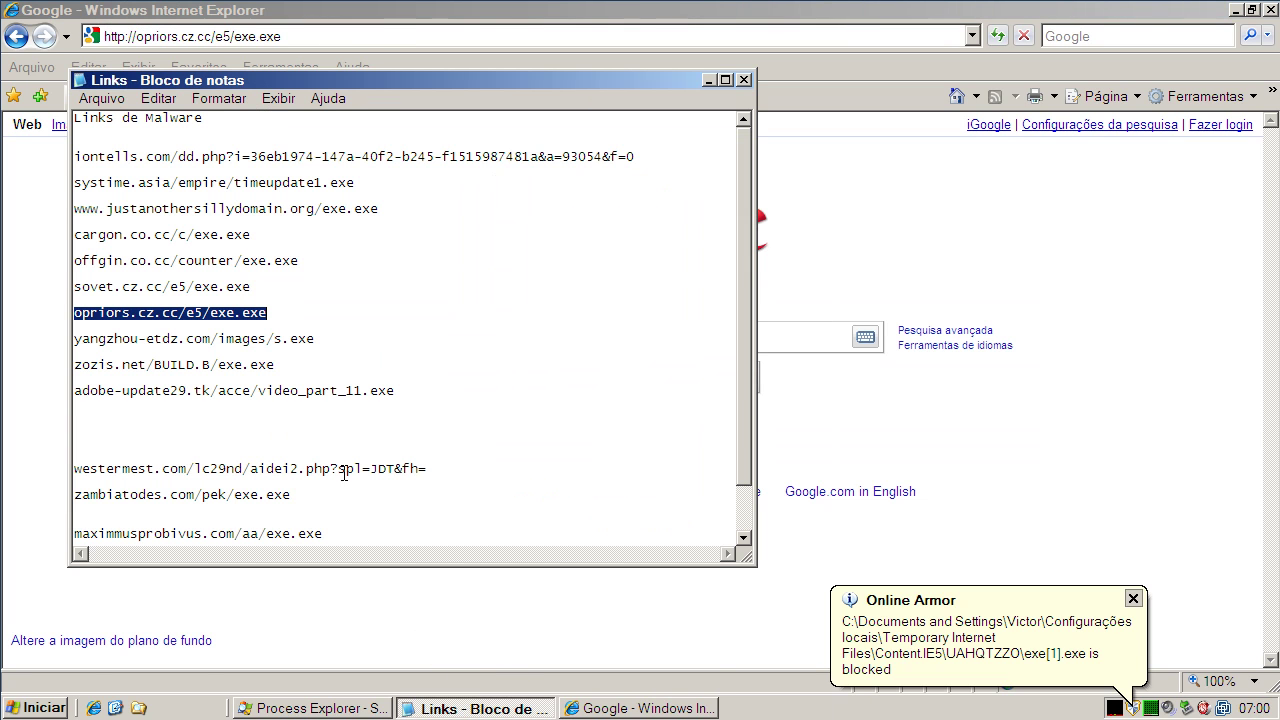
double_click(258, 339)
right_click(258, 343)
left_click(313, 403)
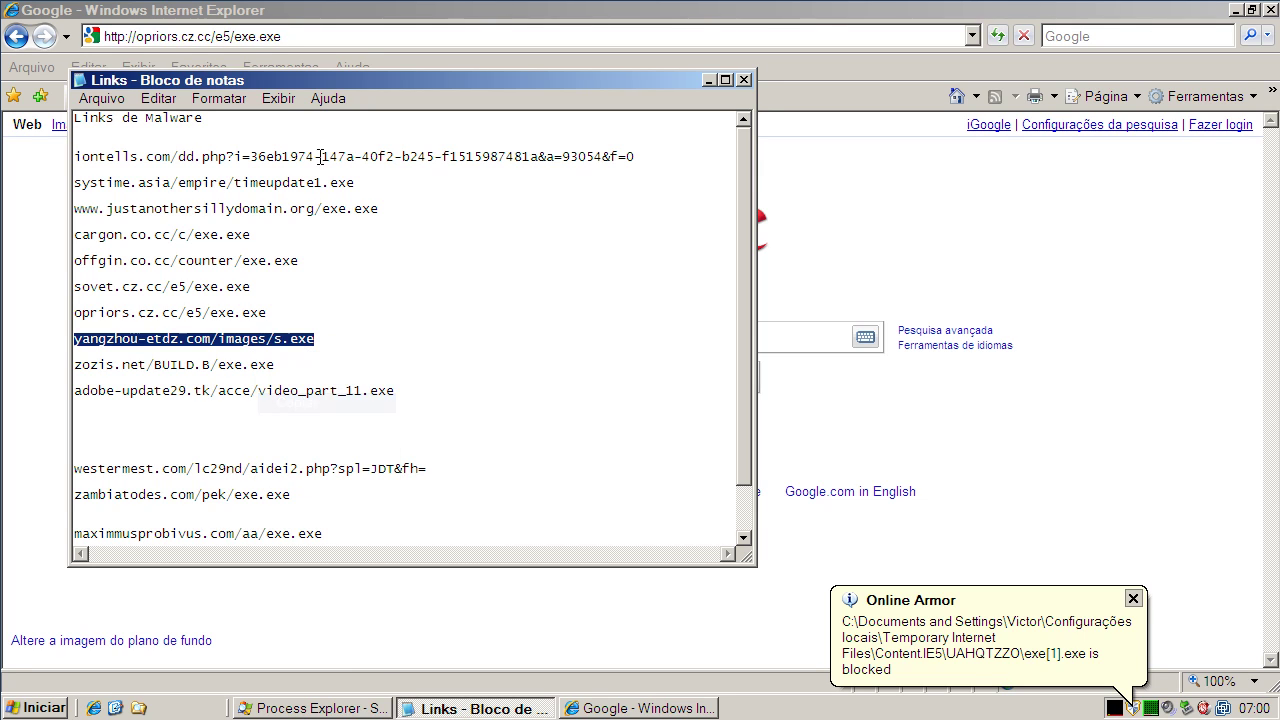
Load the yangzhou-etdz.com/images/s.exe link in Internet Explorer and run s.exe despite the unknown publisher
left_click(290, 44)
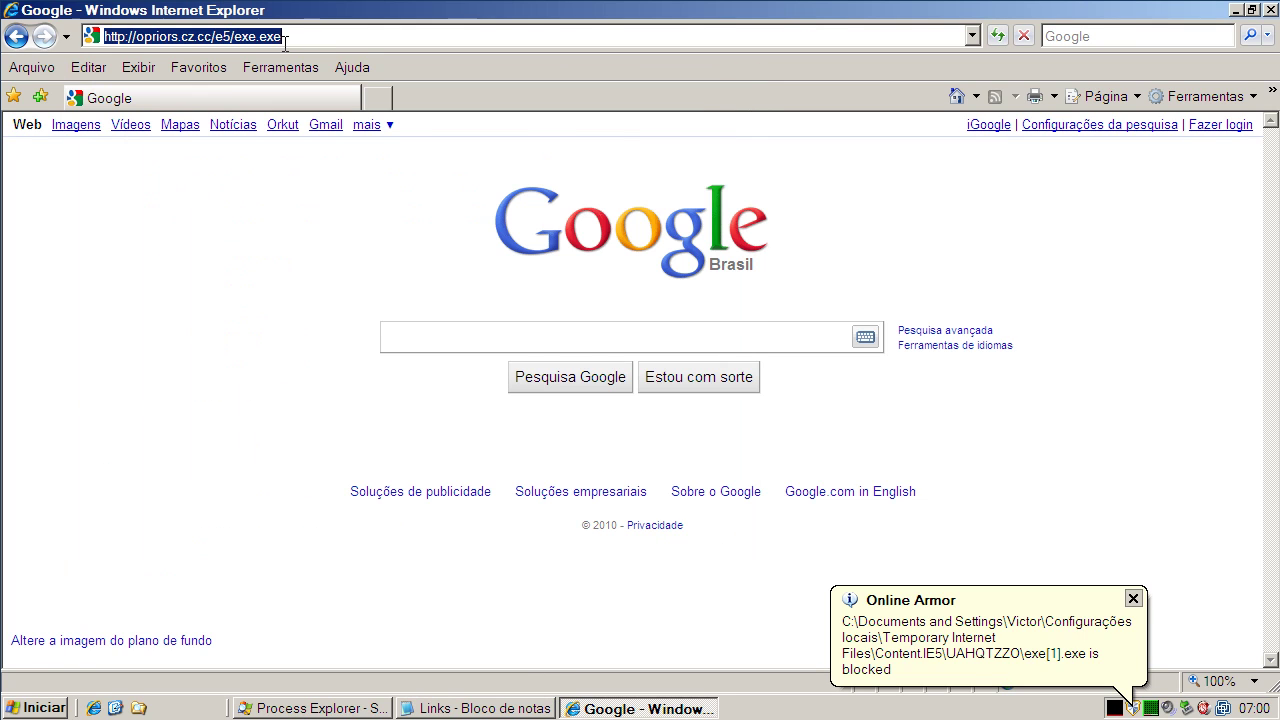
key("ctrl+v")
key("Return")
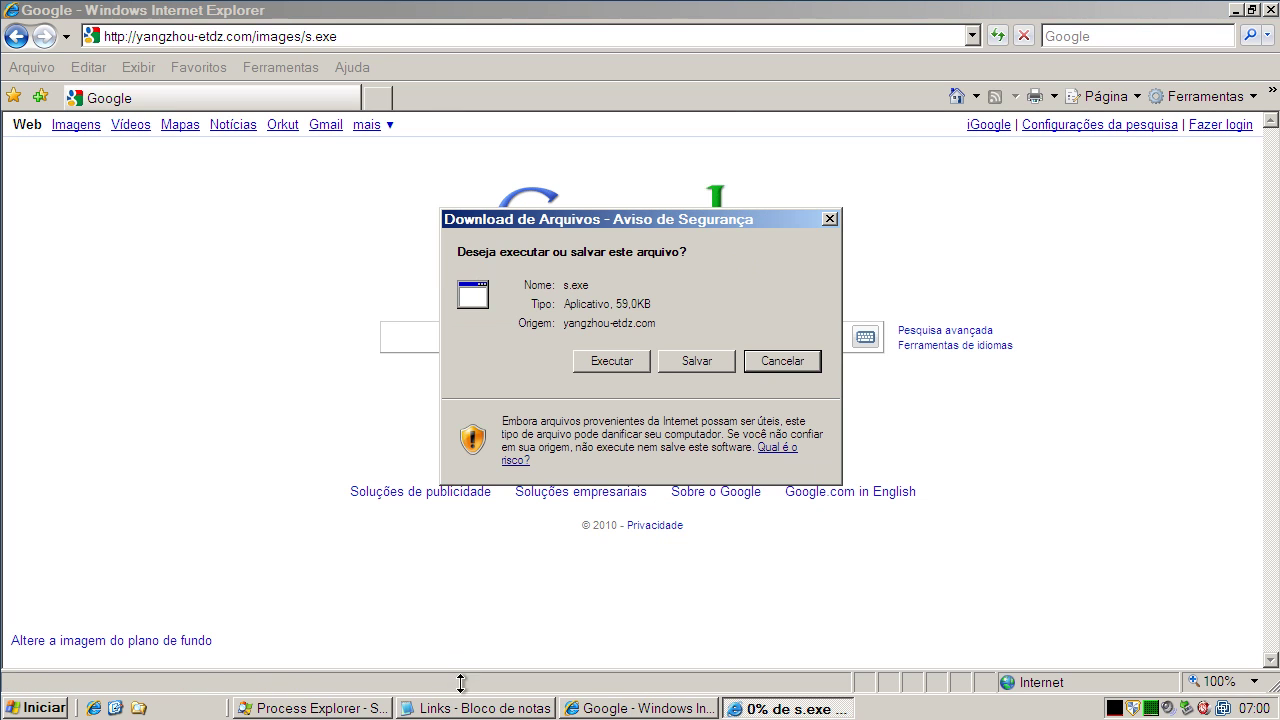
left_click(604, 361)
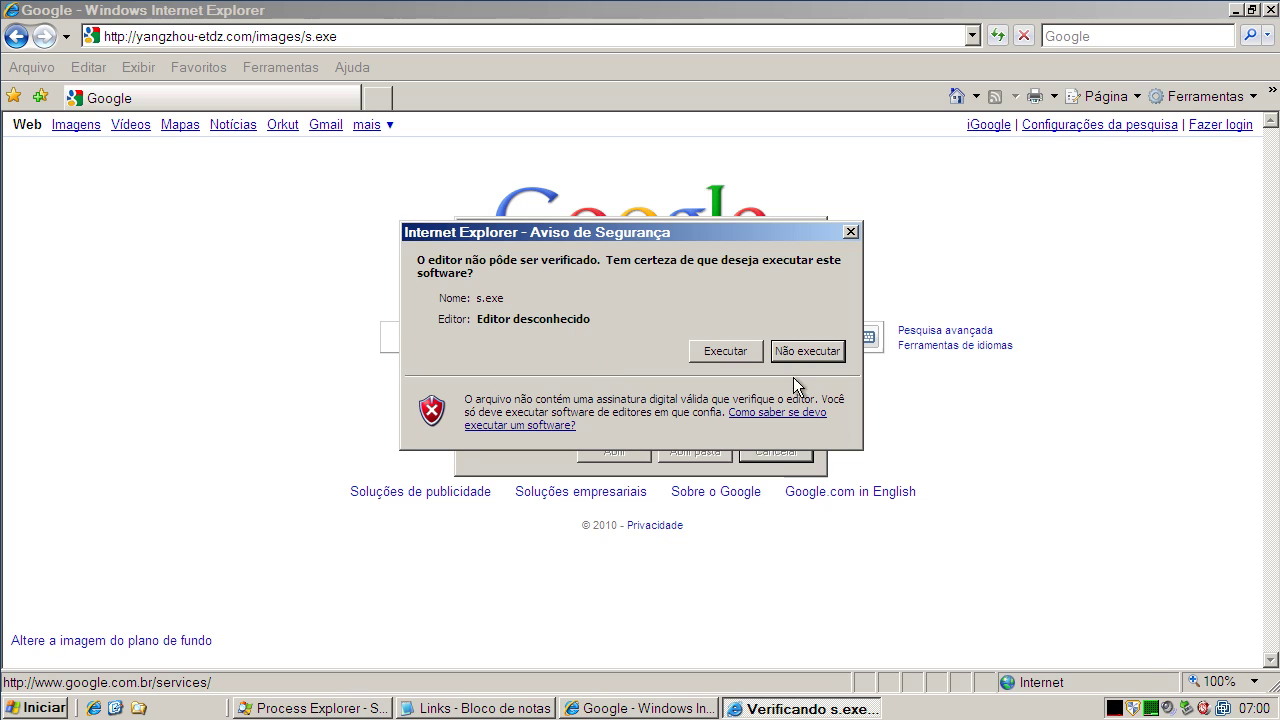
left_click(748, 355)
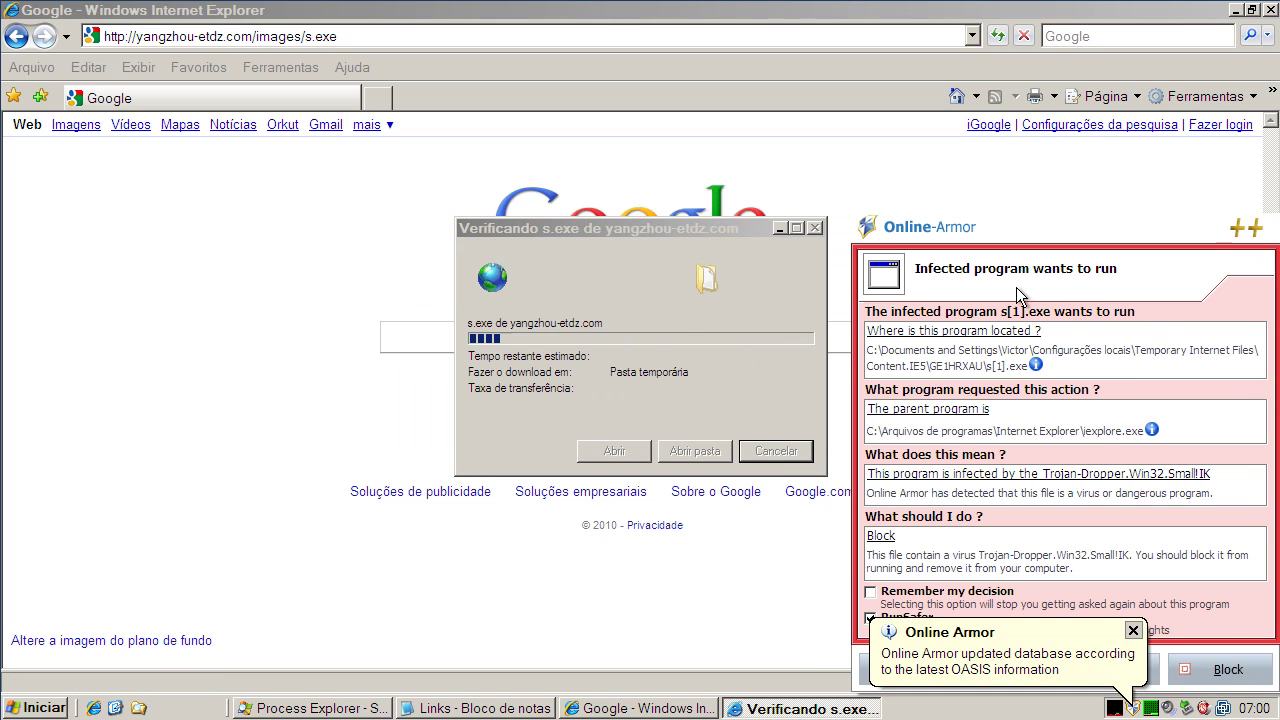
Block the infected s[1].exe in the Online Armor alert with the decision remembered, and dismiss the Windows access error
left_click(1134, 632)
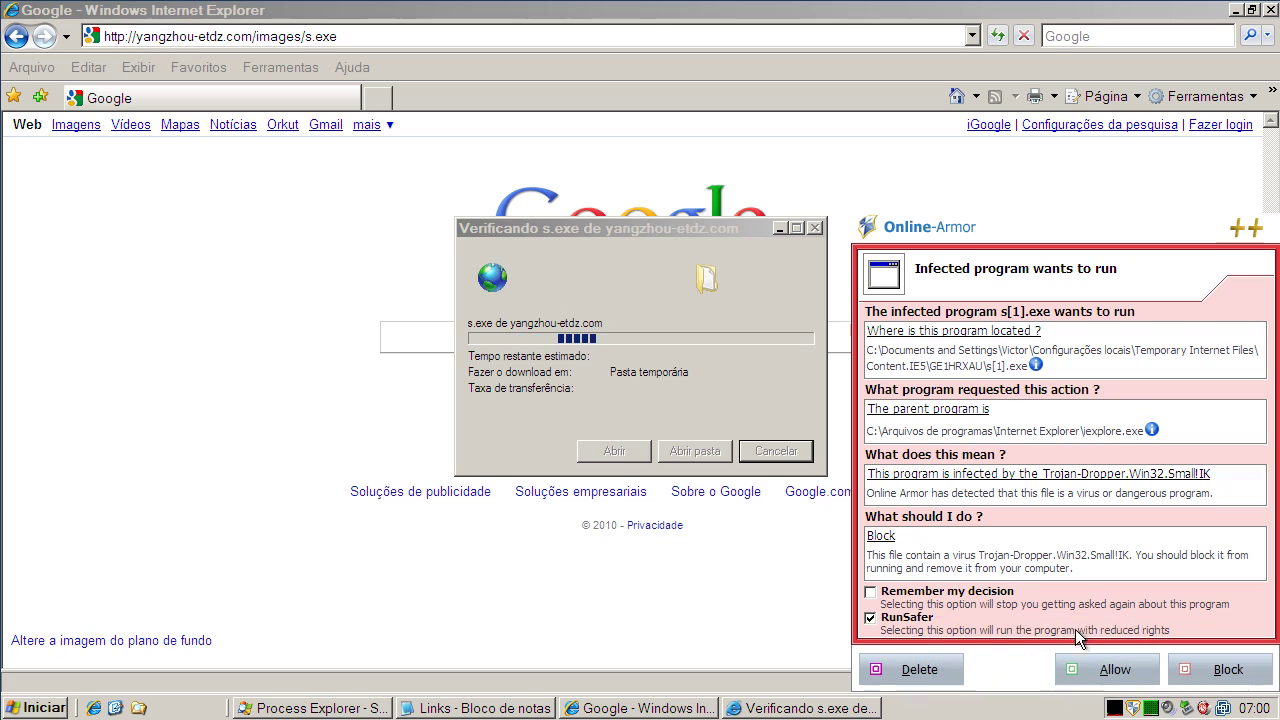
left_click(876, 594)
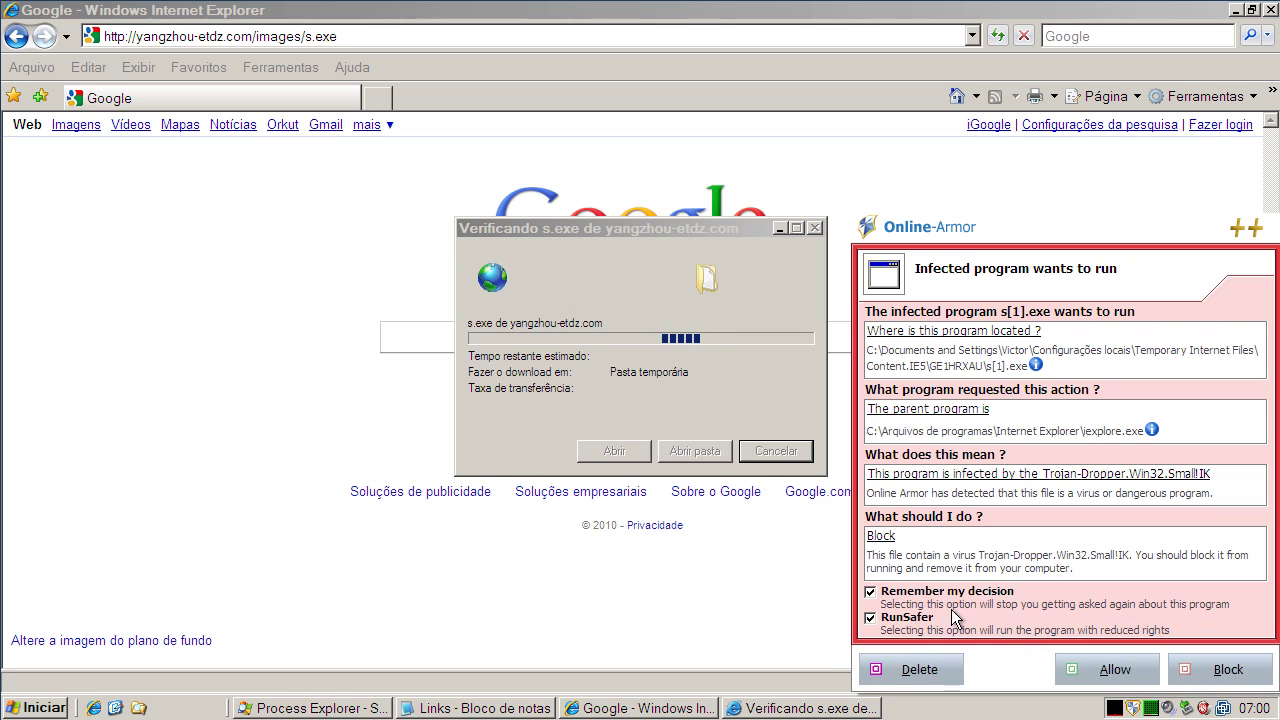
left_click(1199, 683)
left_click(627, 405)
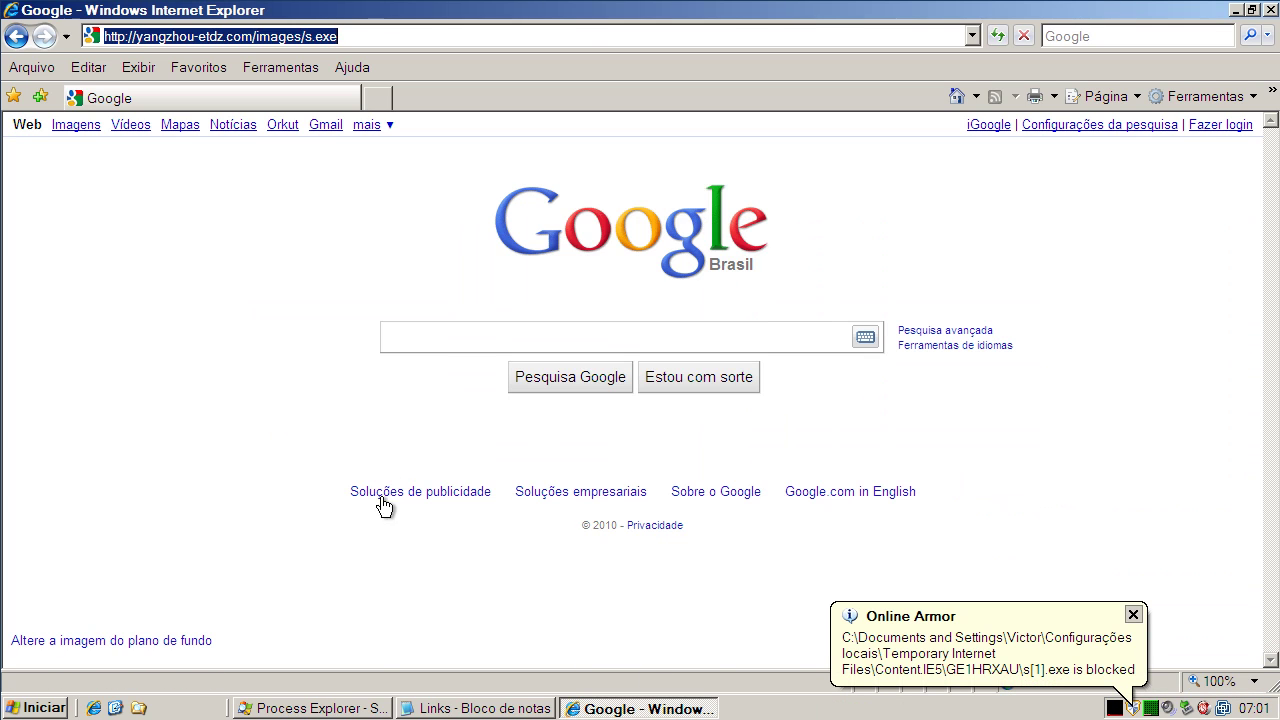
Copy the zozis.net/BUILD.B/exe.exe link from the Links file and load it in Internet Explorer
left_click(430, 706)
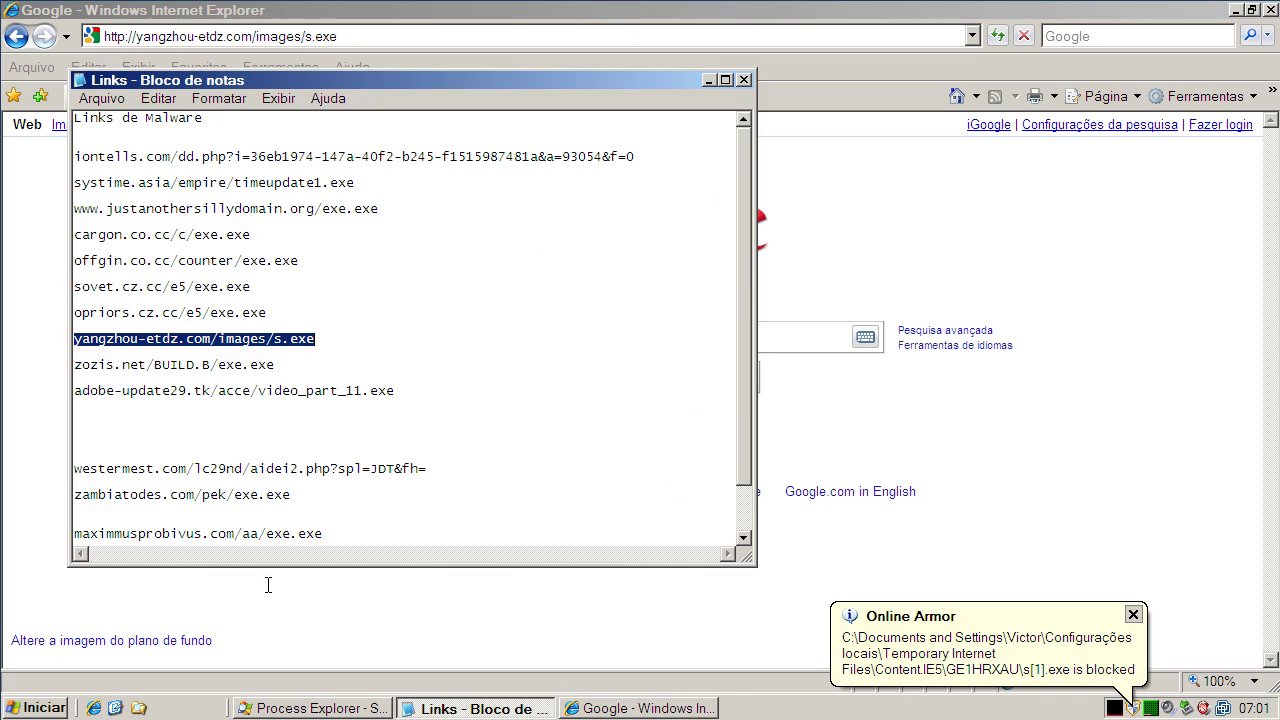
double_click(112, 365)
right_click(110, 366)
left_click(146, 427)
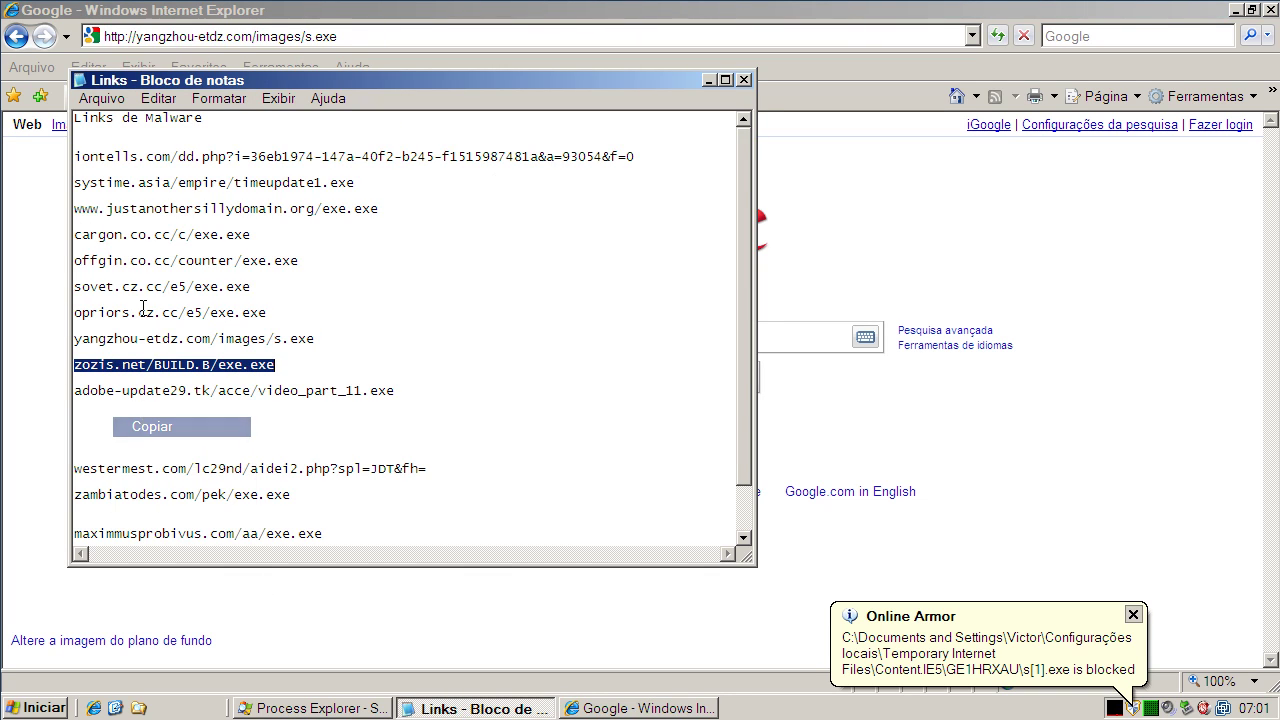
left_click(143, 37)
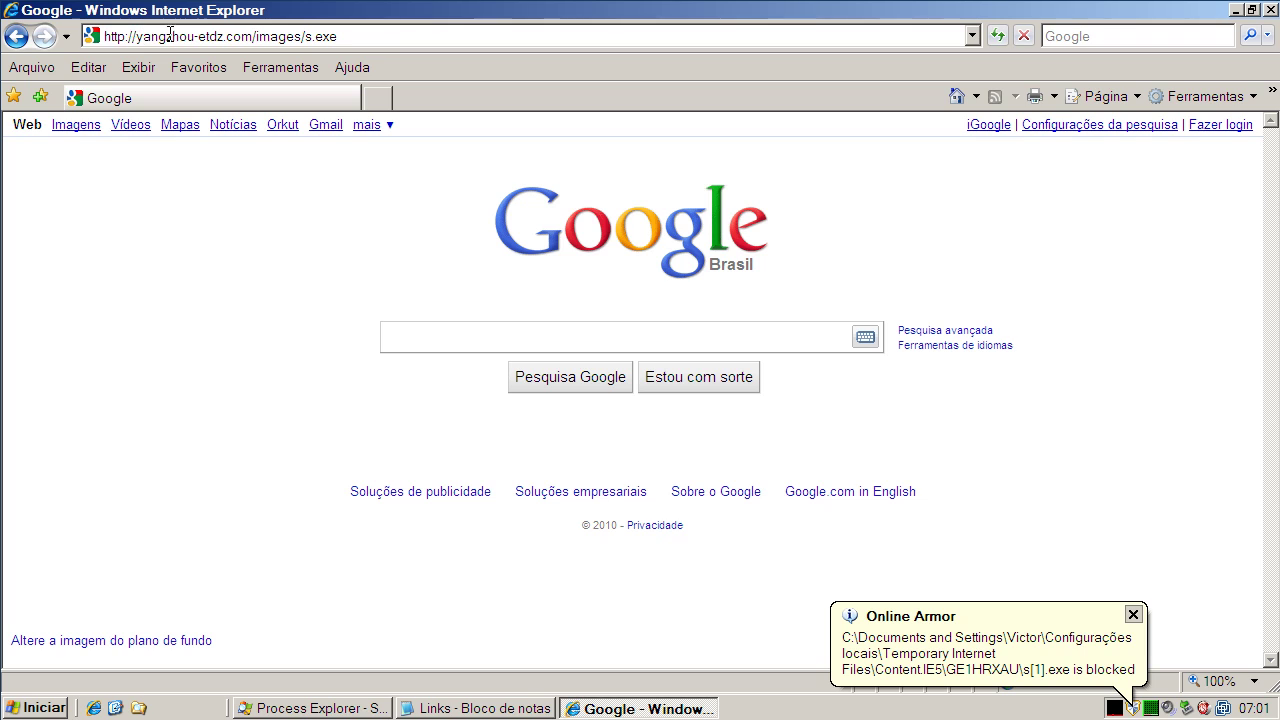
left_click(380, 38)
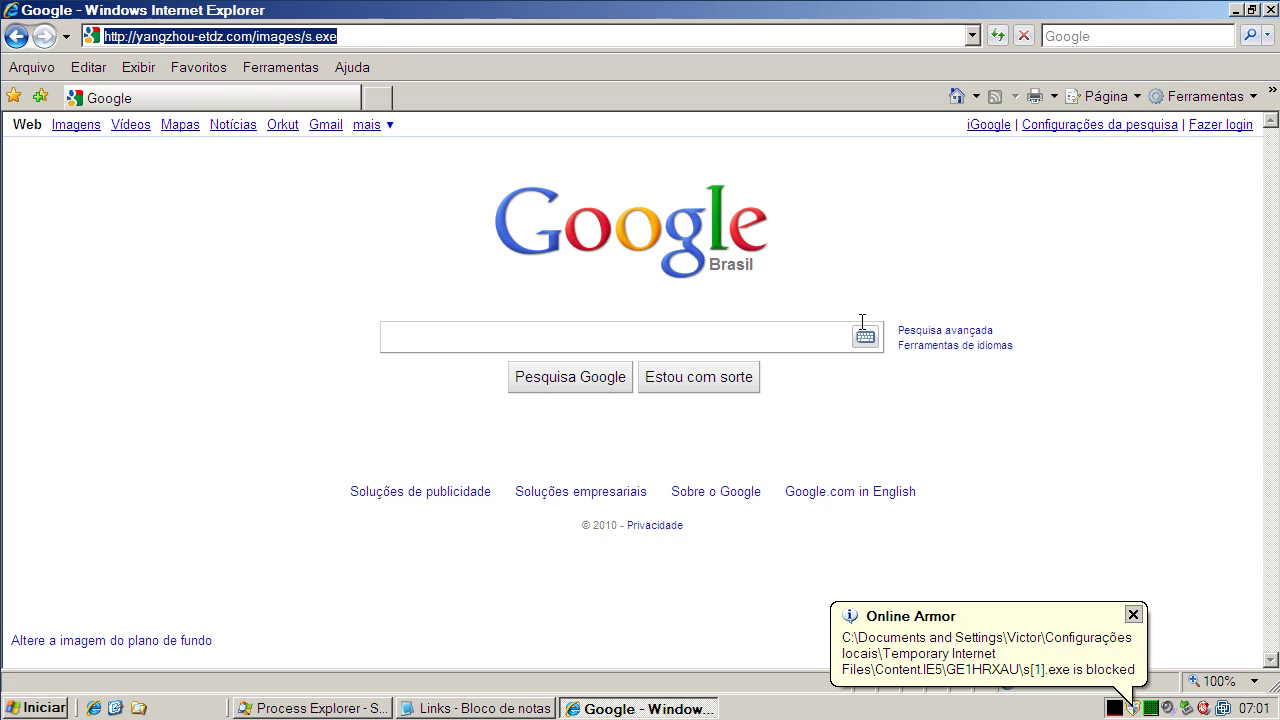
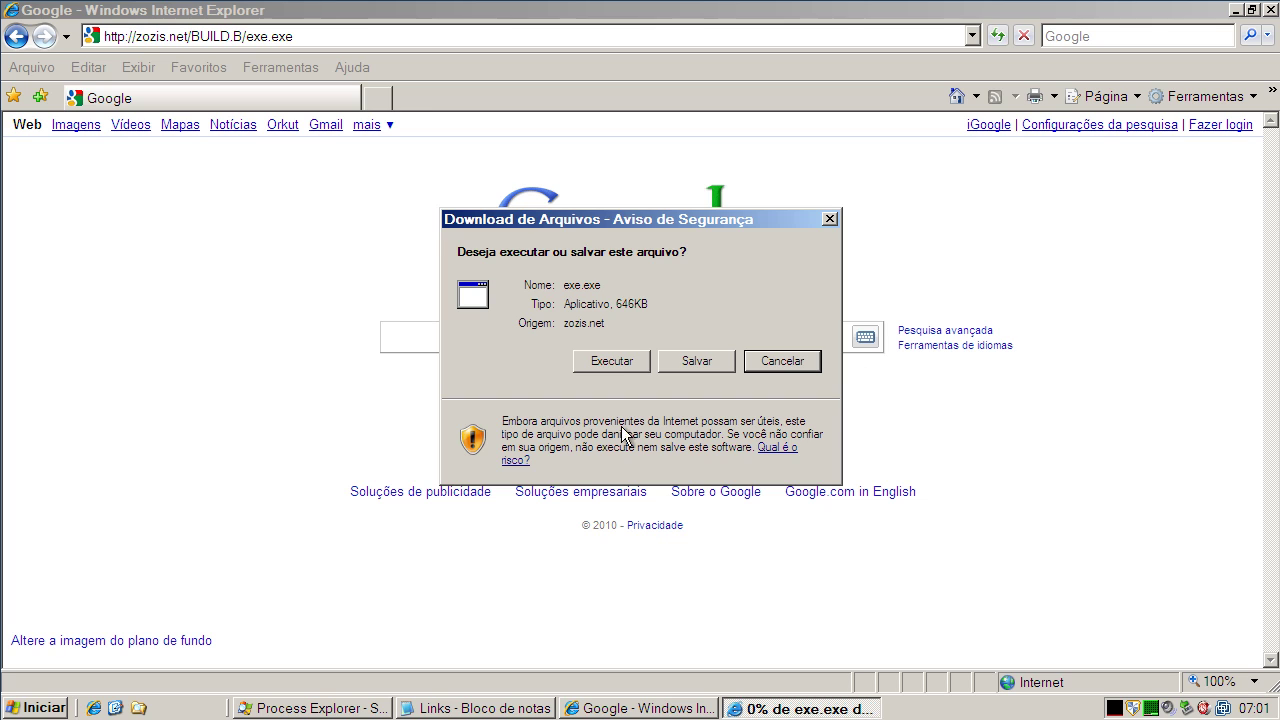
Run exe.exe from zozis.net despite the unknown publisher and allow it in Online Armor with RunSafer
left_click(611, 356)
left_click(740, 345)
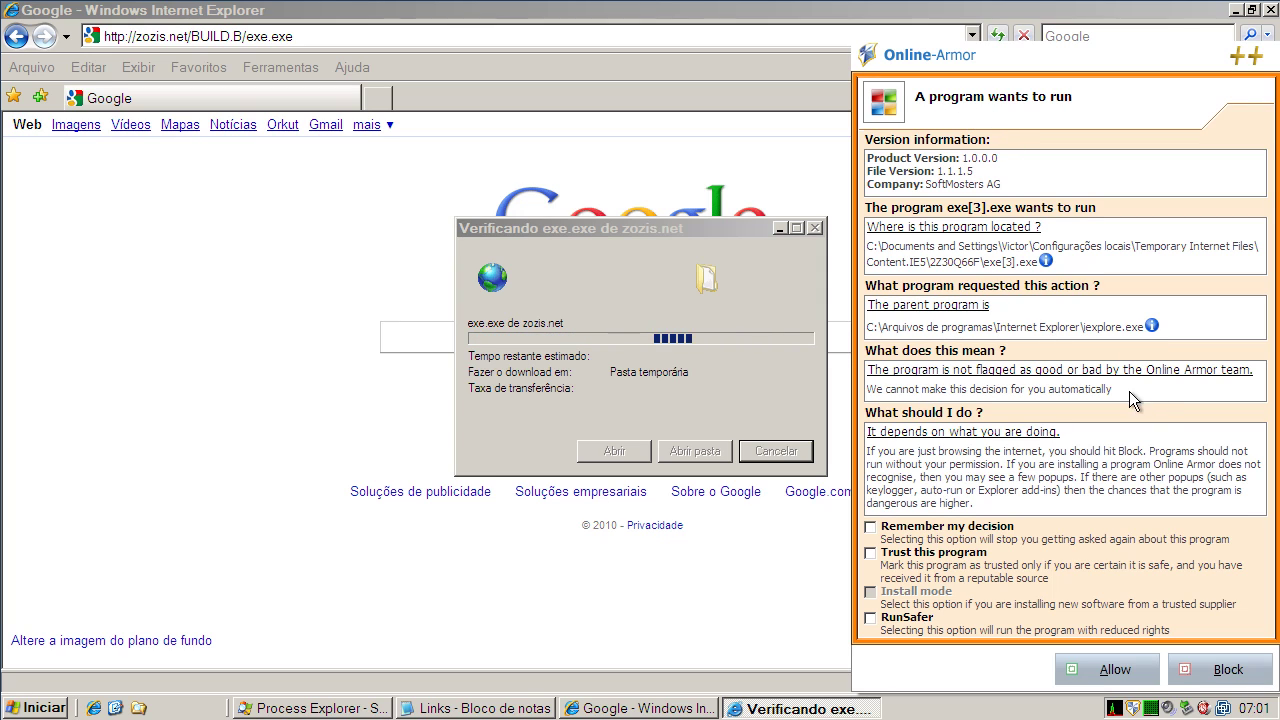
left_click(871, 617)
left_click(1085, 665)
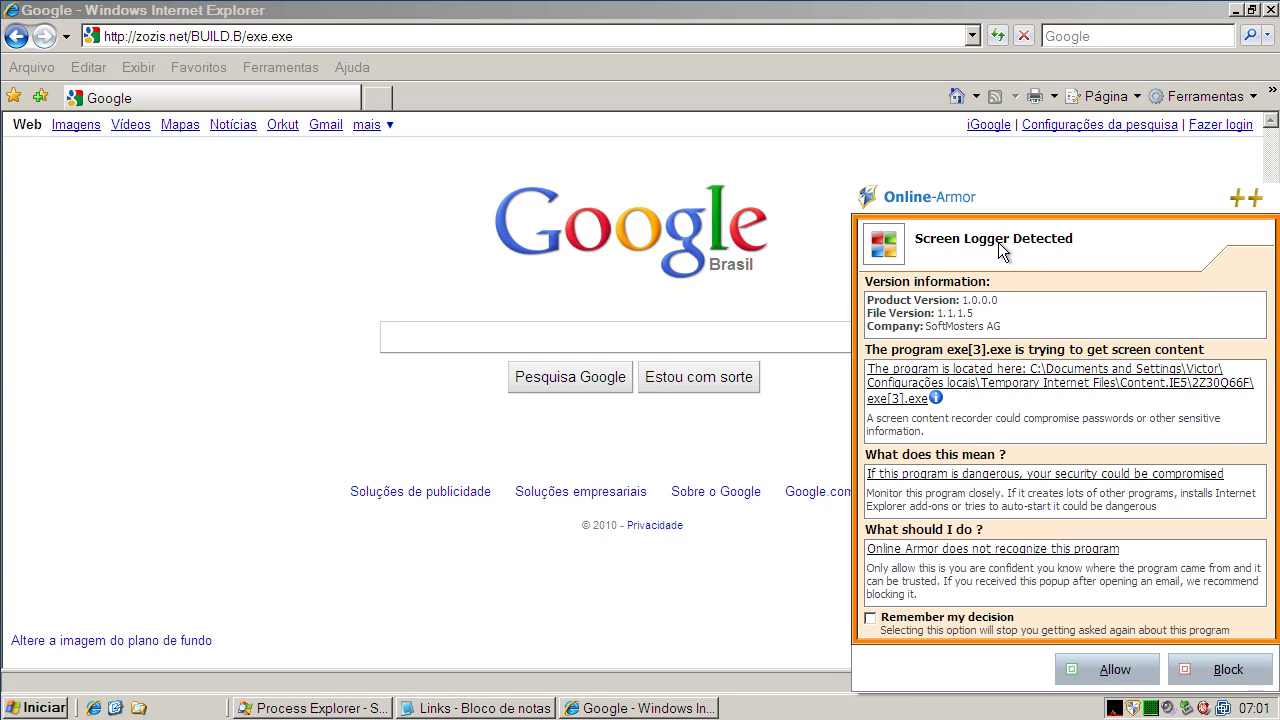
Block exe[3].exe in the Screen Logger alert with the decision remembered, and dismiss the program's error message
left_click(870, 618)
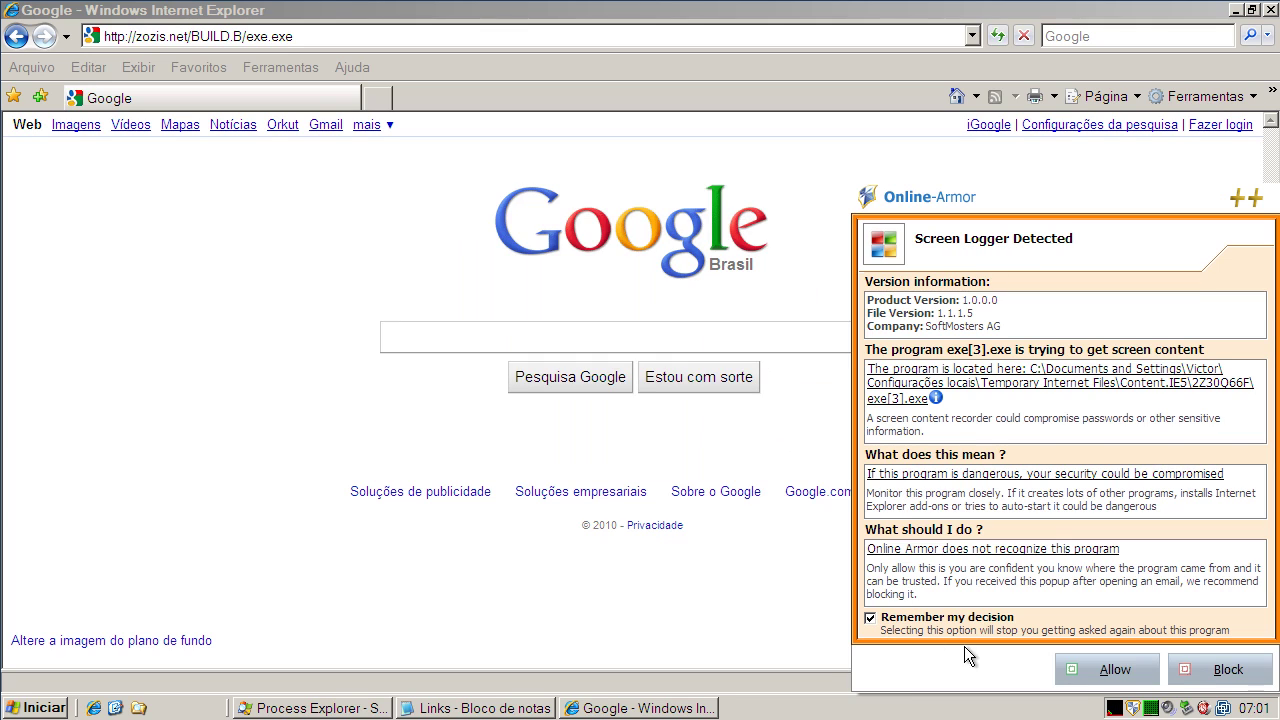
left_click(1252, 676)
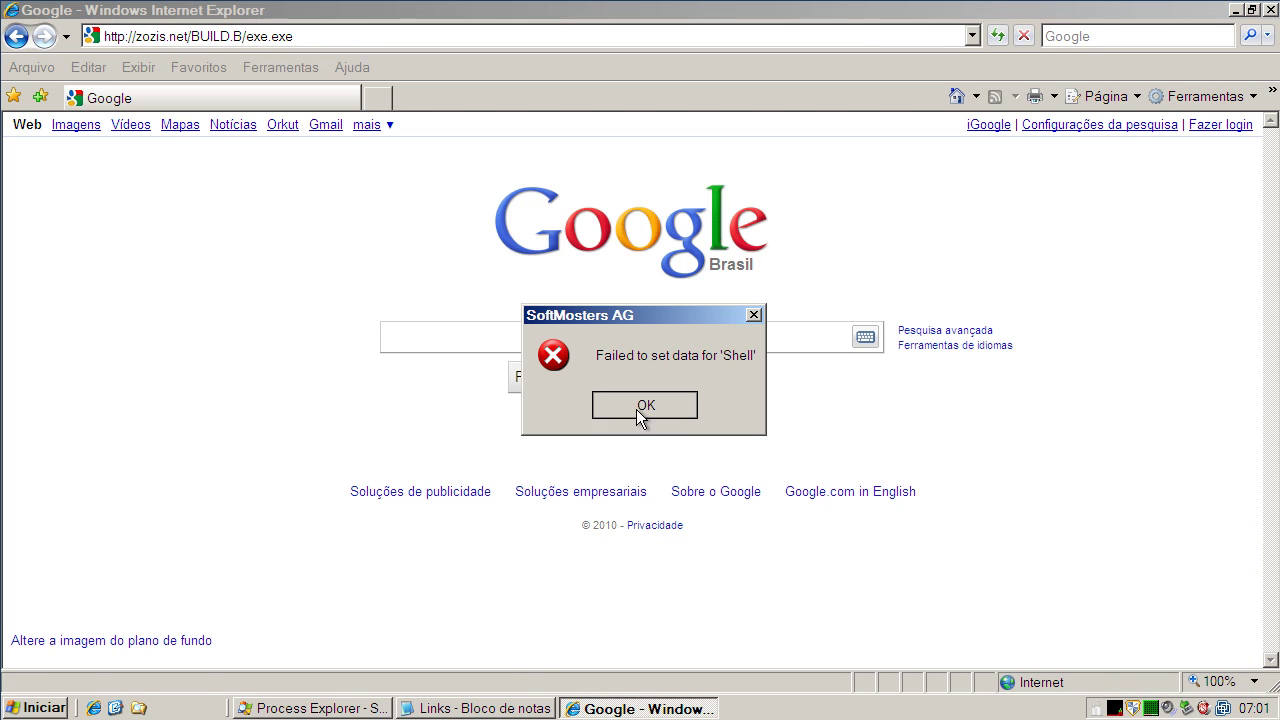
left_click(640, 406)
Try to copy the adobe-update29.tk/acce/video_part_11.exe link from the Links file and paste it in Internet Explorer
left_click(485, 708)
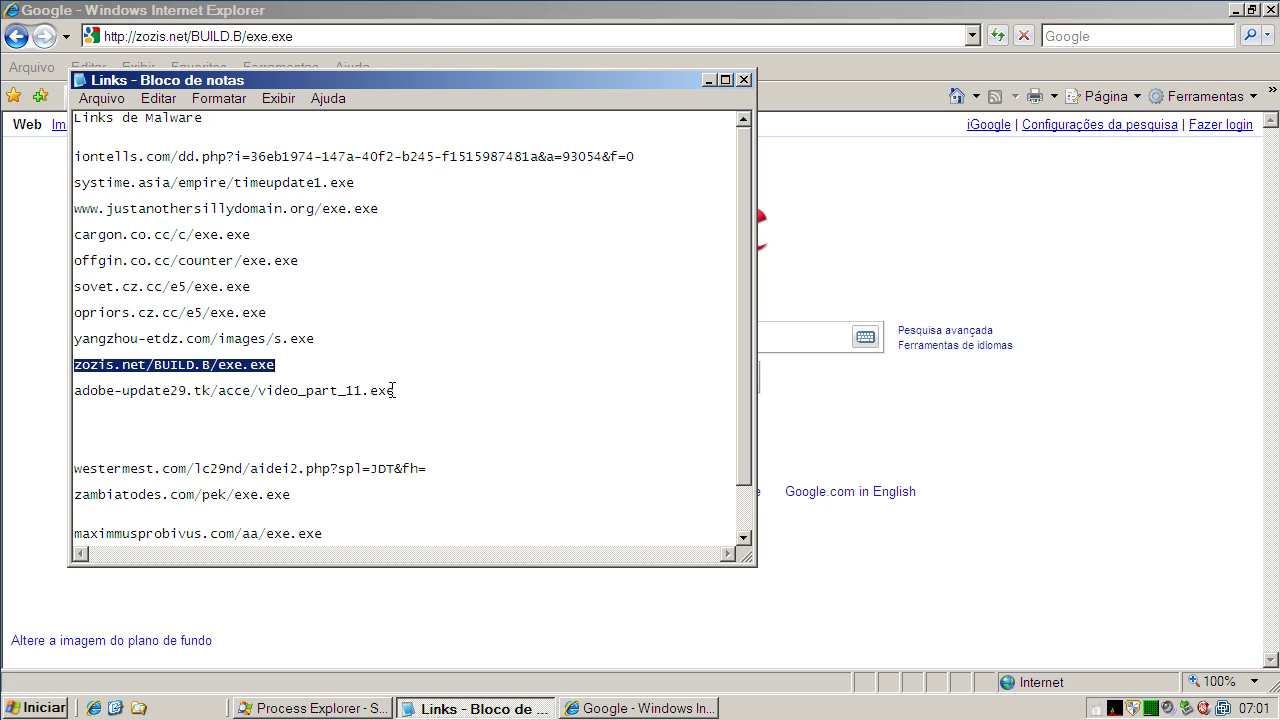
left_click_drag(401, 391, 75, 378)
right_click(98, 388)
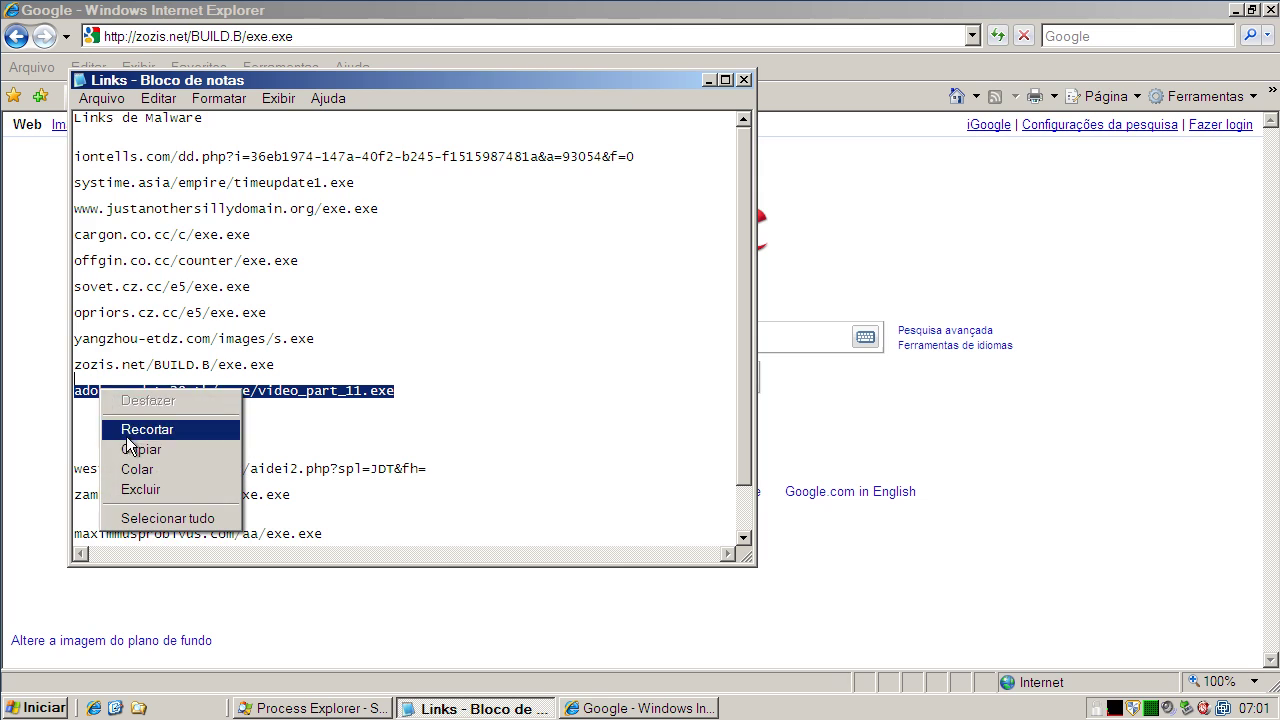
left_click(128, 449)
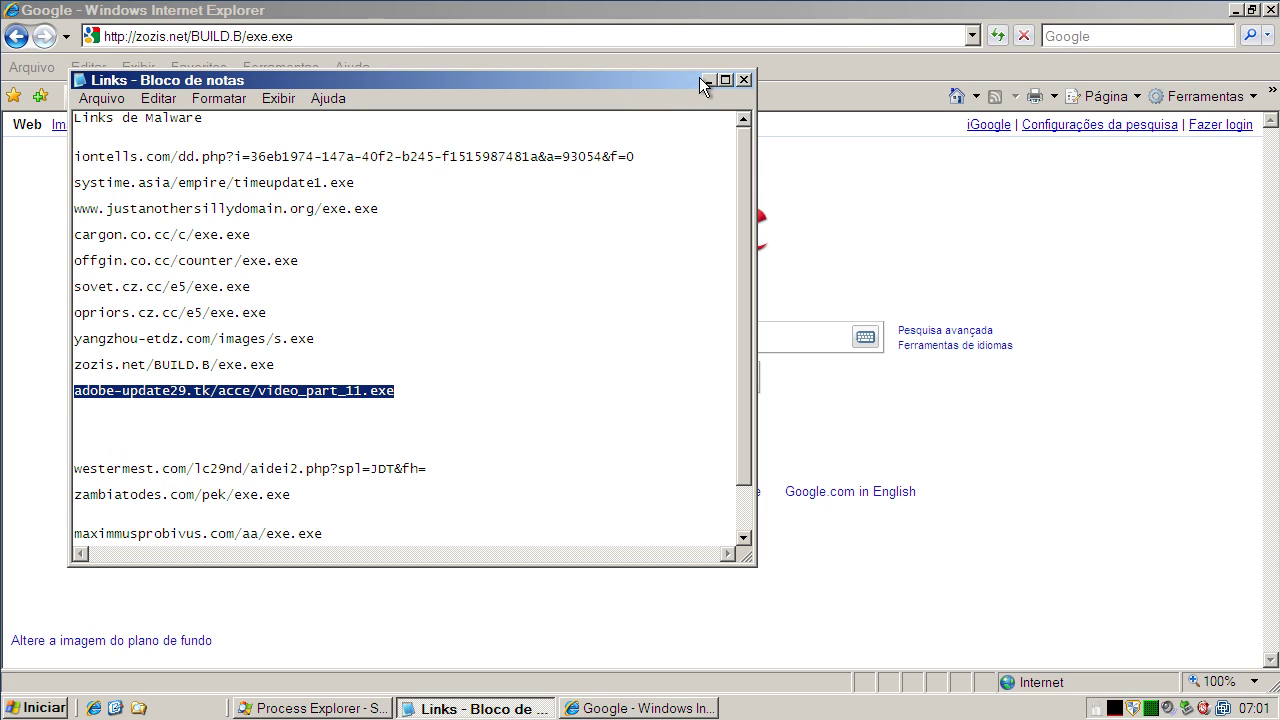
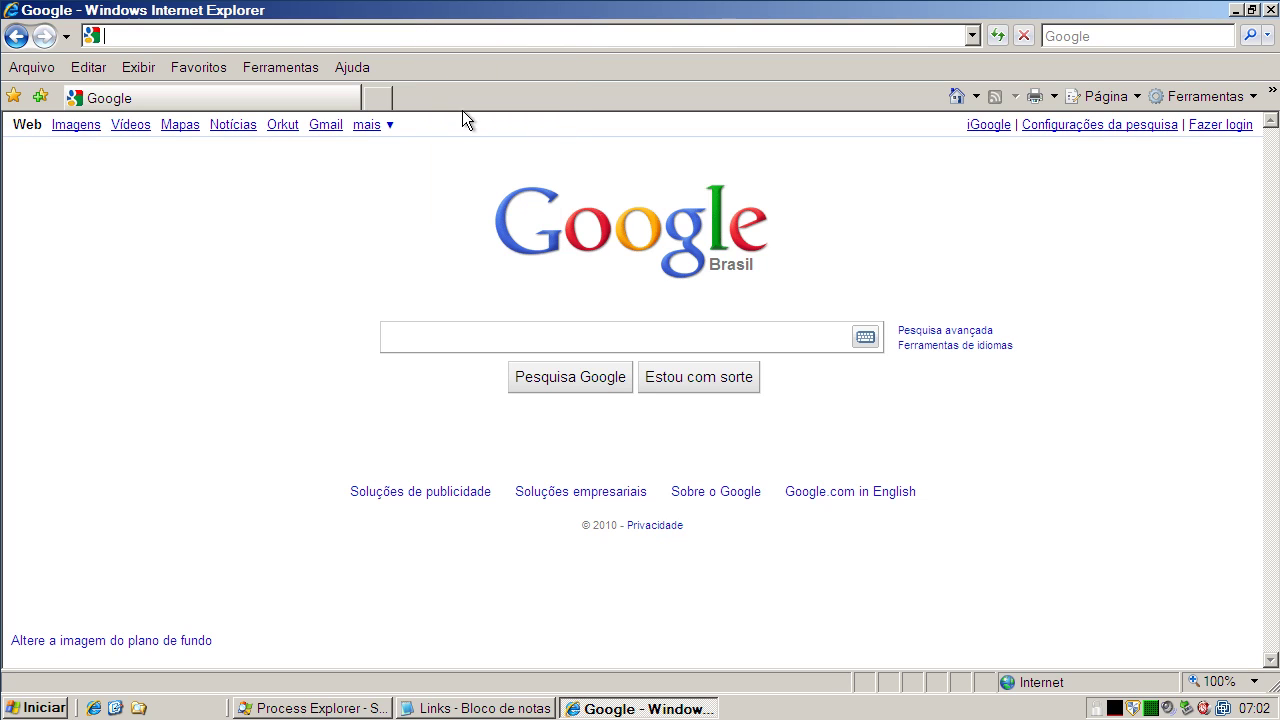
right_click(434, 339)
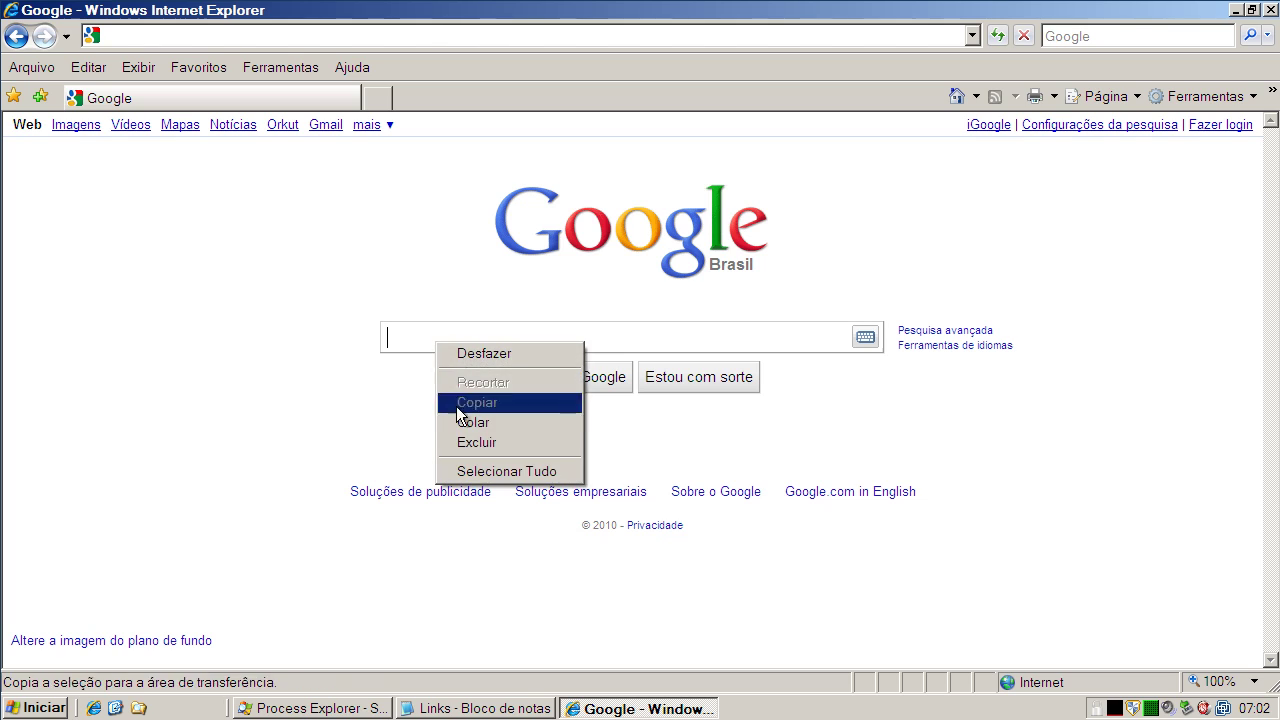
left_click(463, 424)
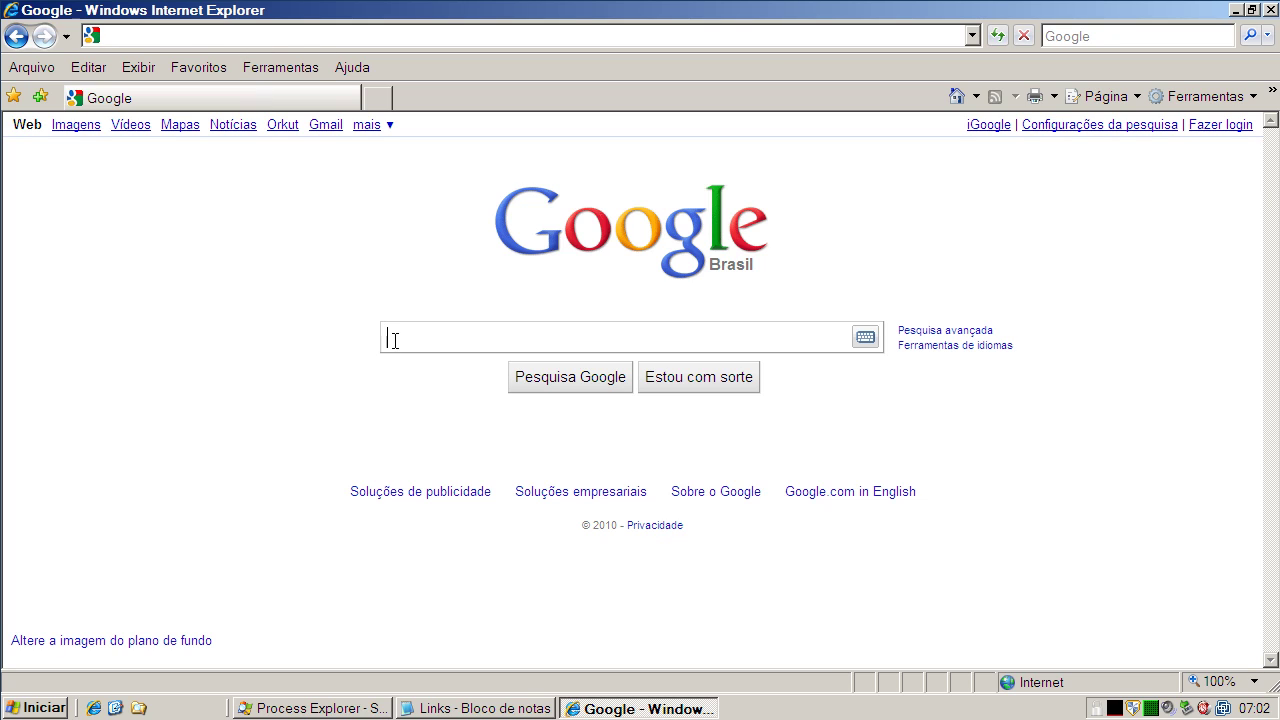
left_click(145, 33)
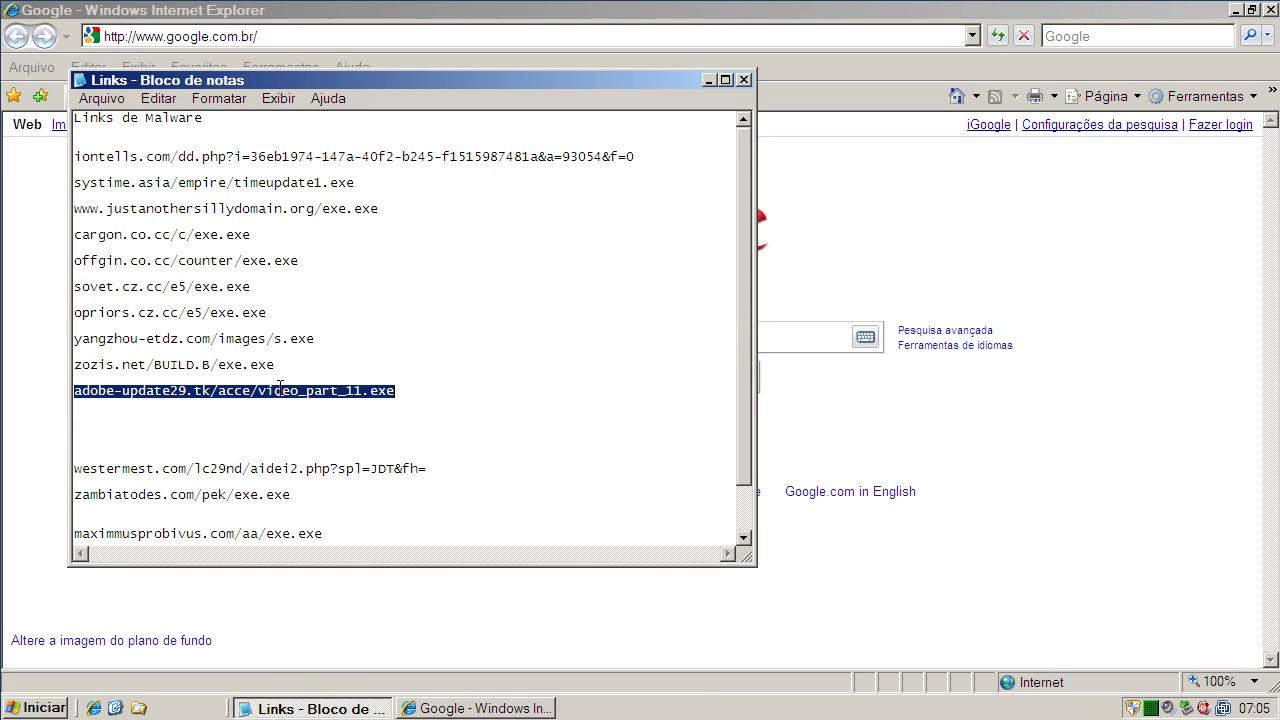
Copy the adobe-update29.tk/acce/video_part_11.exe link from the Links file and load it in Internet Explorer
right_click(310, 393)
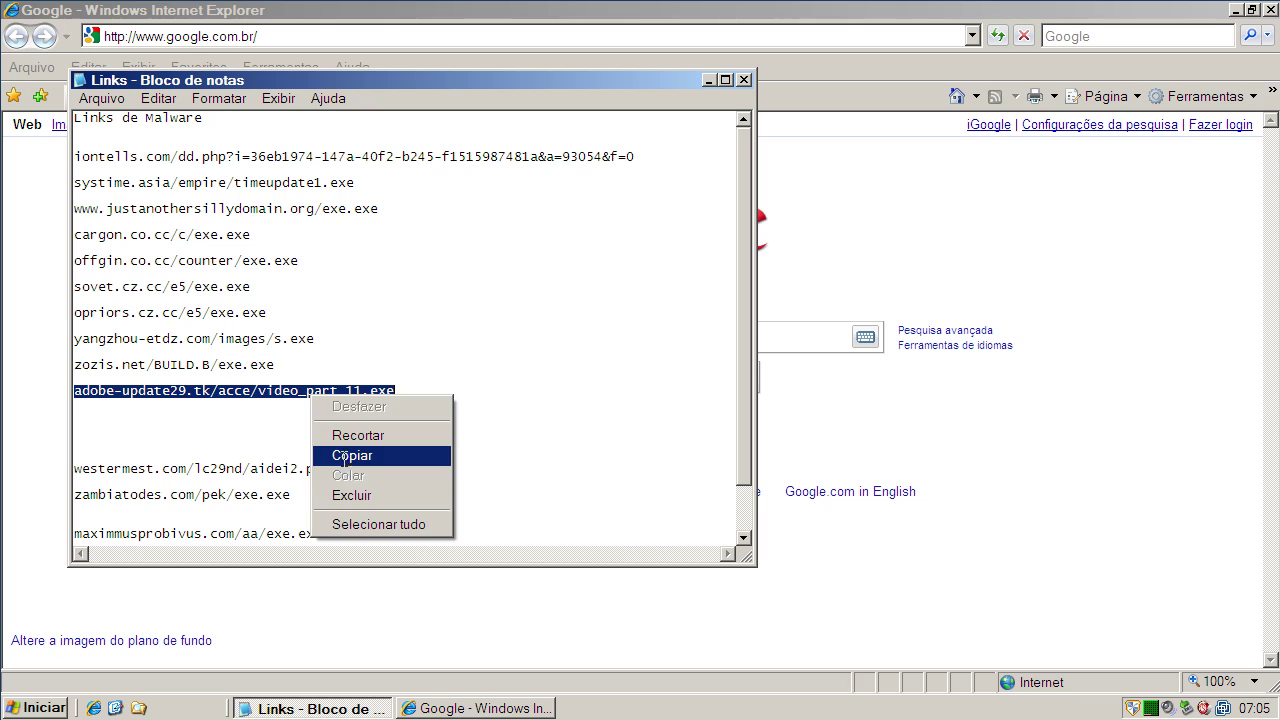
left_click(350, 455)
left_click(142, 36)
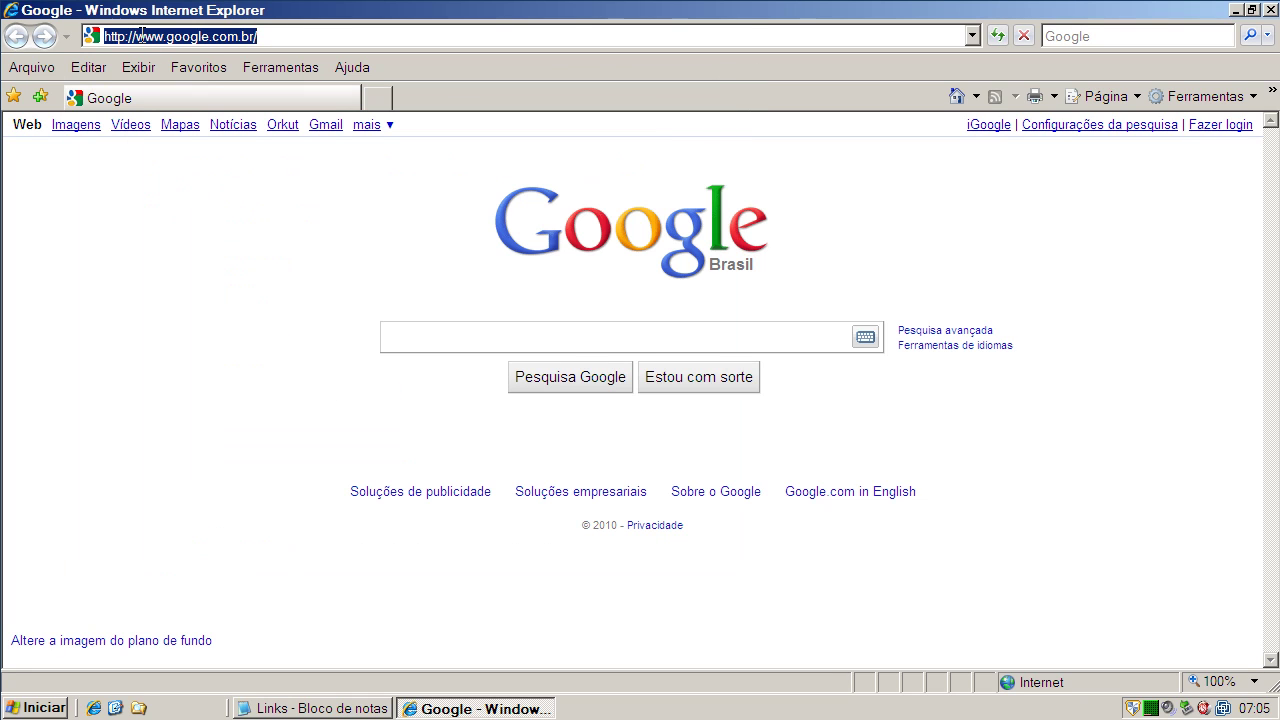
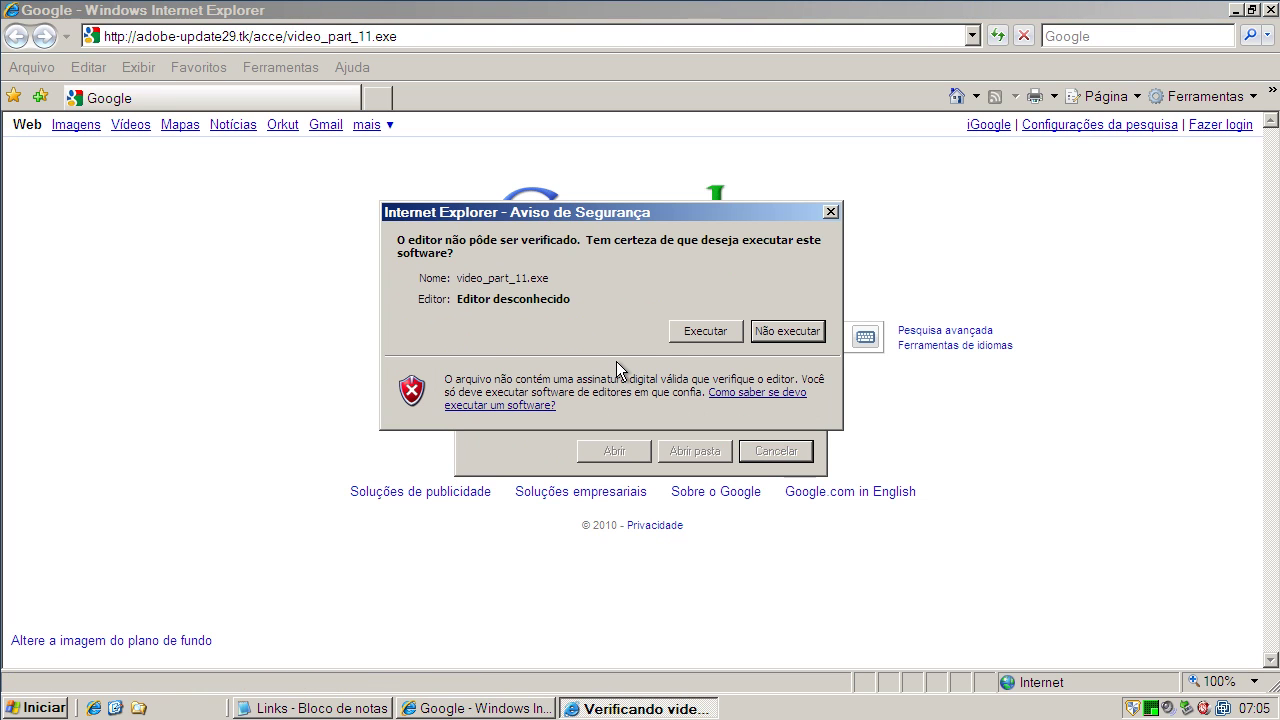
Run video_part_11.exe despite the unknown publisher and allow it in Online Armor with RunSafer
left_click(680, 339)
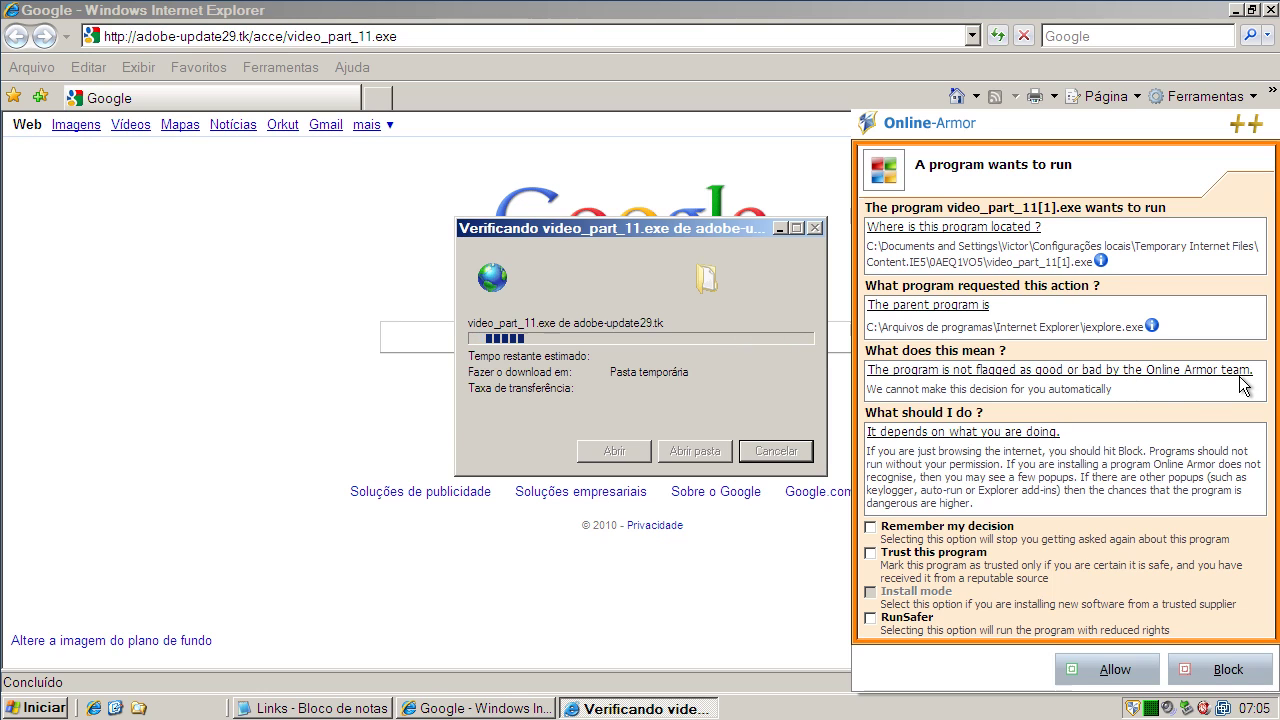
left_click(868, 617)
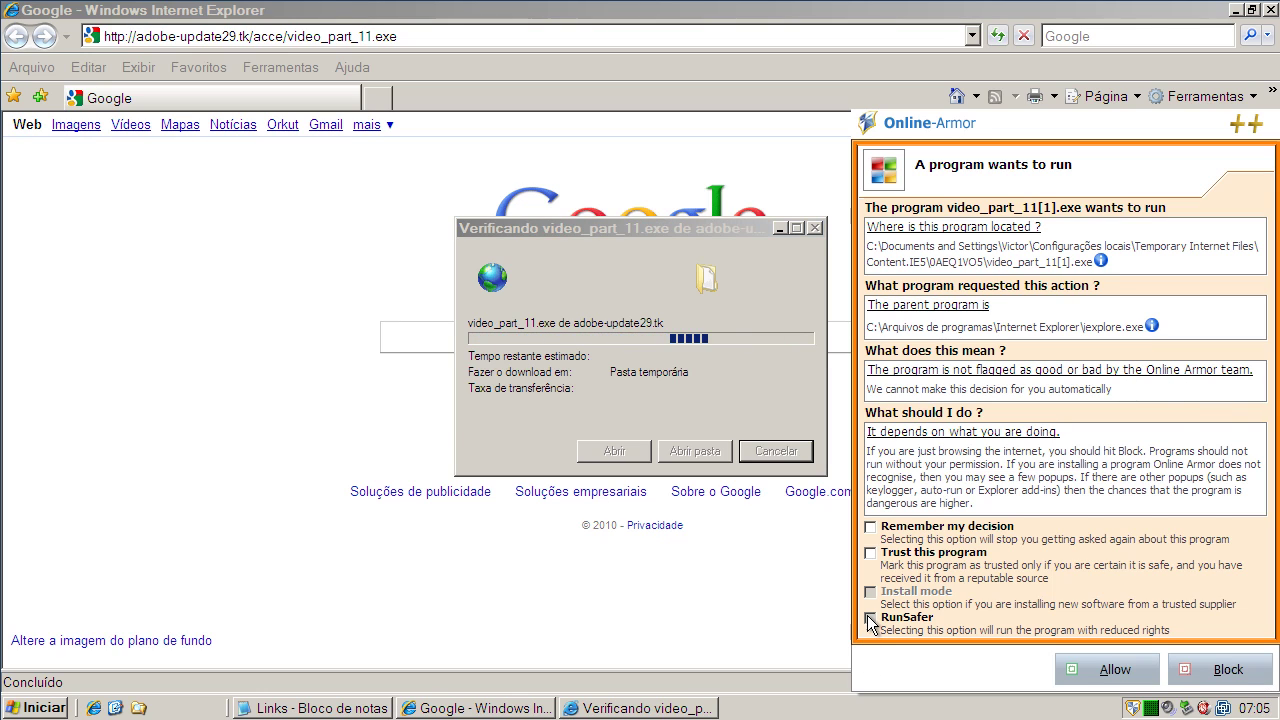
left_click(1112, 672)
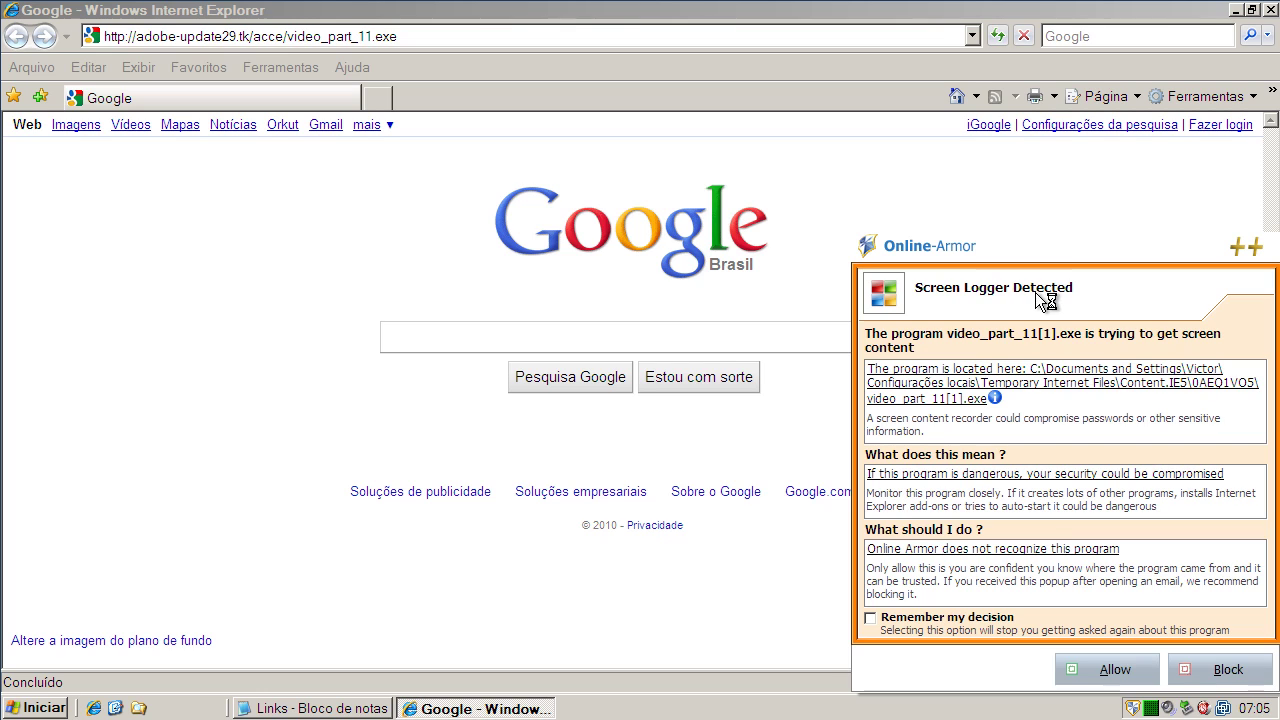
Block video_part_11[1].exe in the Screen Logger alert with the decision remembered, and dismiss the program's error message
left_click(870, 618)
left_click(1214, 669)
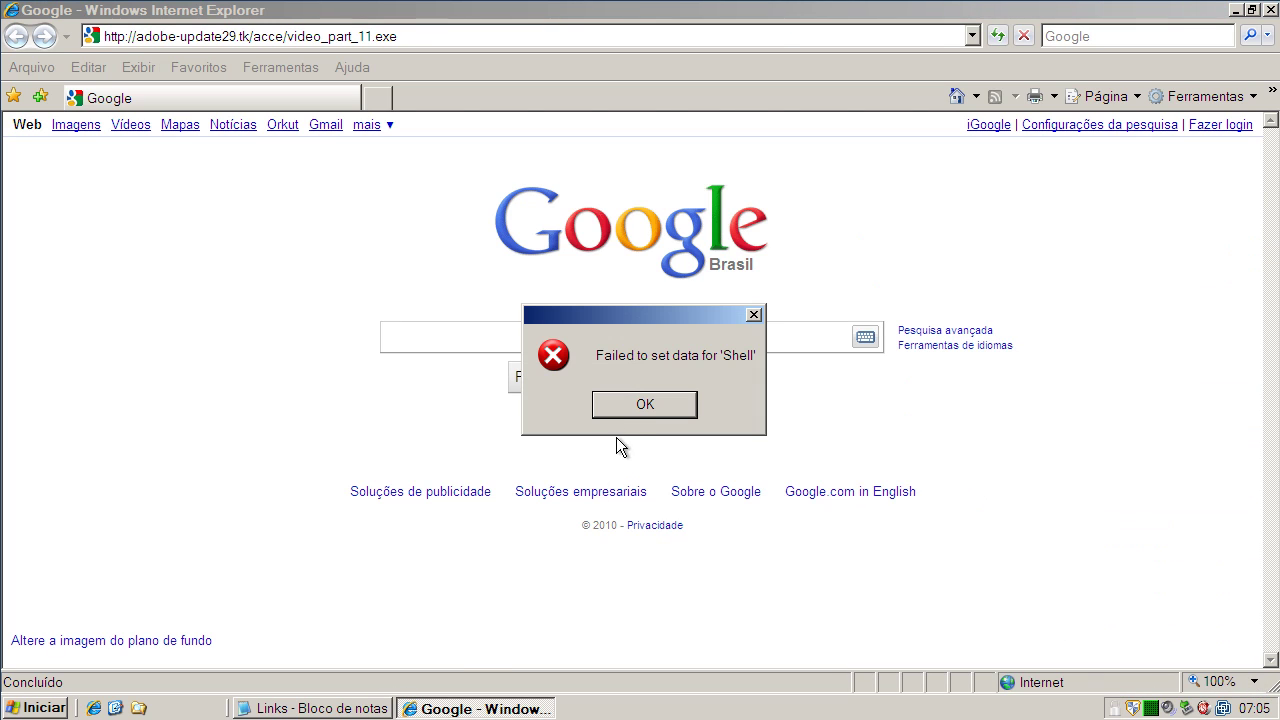
left_click(628, 410)
Copy the westermest.com/lc29nd/aidei2.php?spl=JDT&fh= link from the Links file and load it in Internet Explorer
left_click(310, 708)
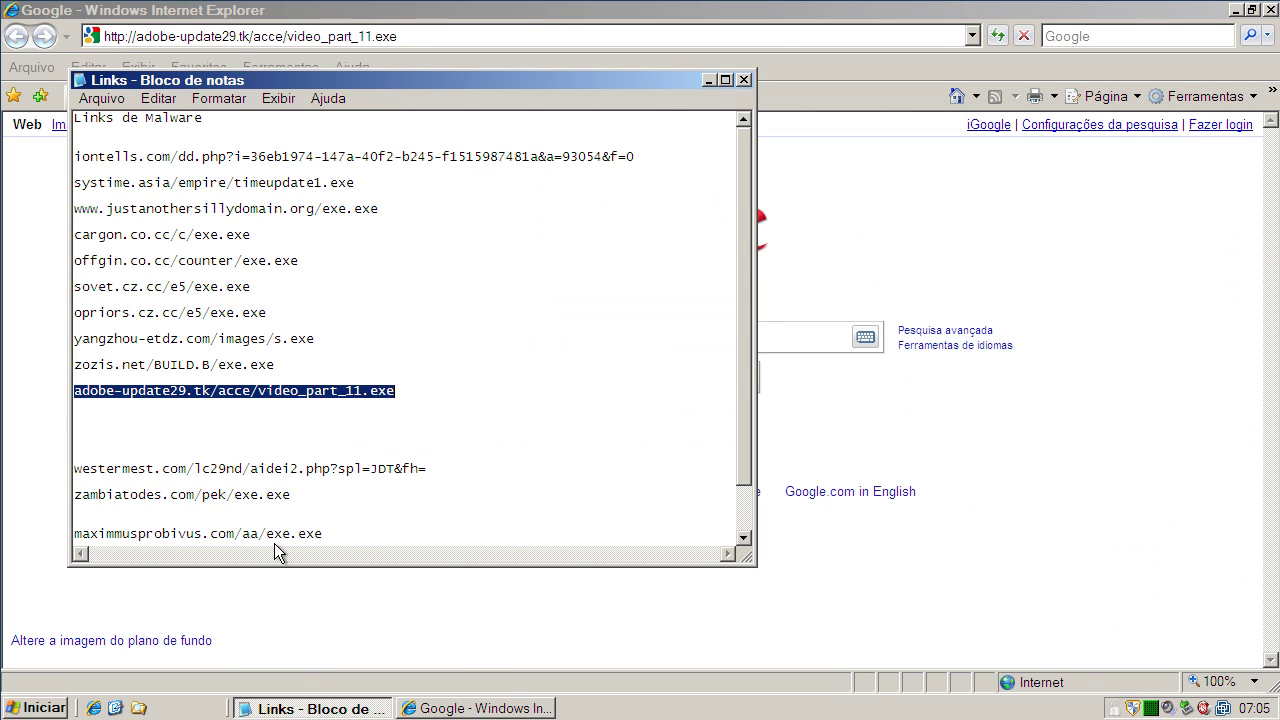
left_click(261, 470)
double_click(262, 468)
right_click(262, 468)
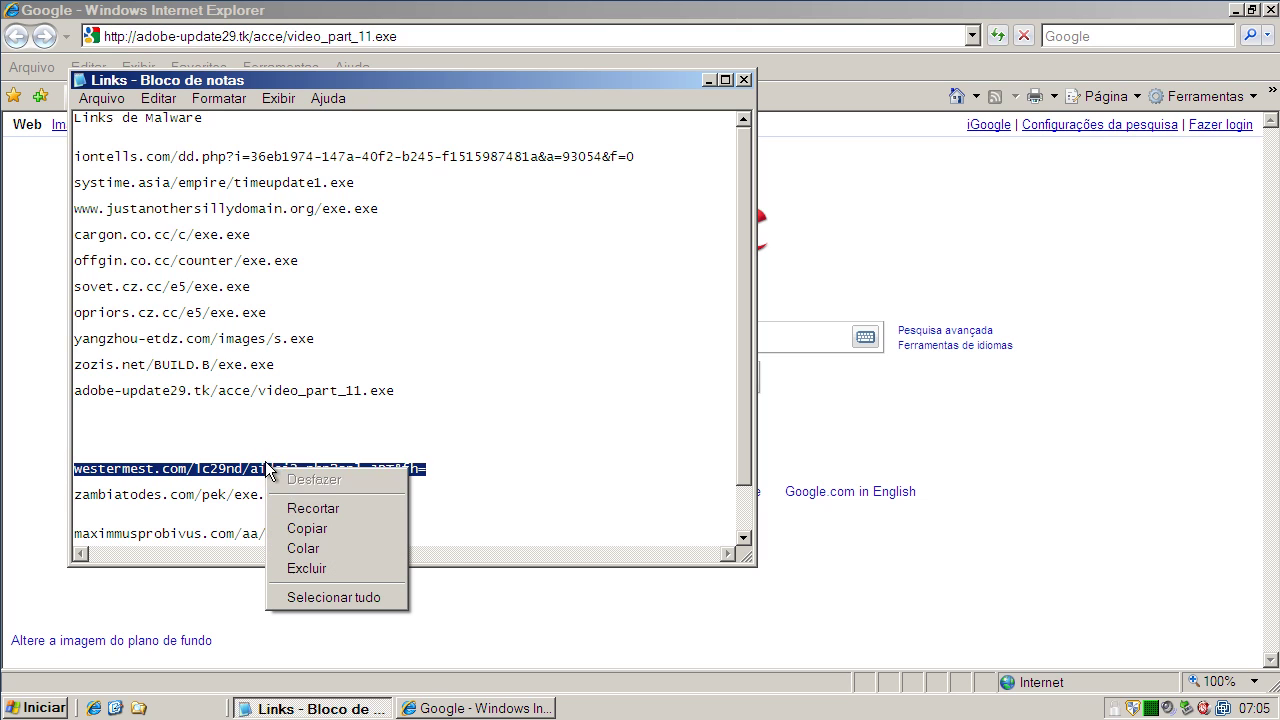
left_click(300, 528)
left_click(196, 35)
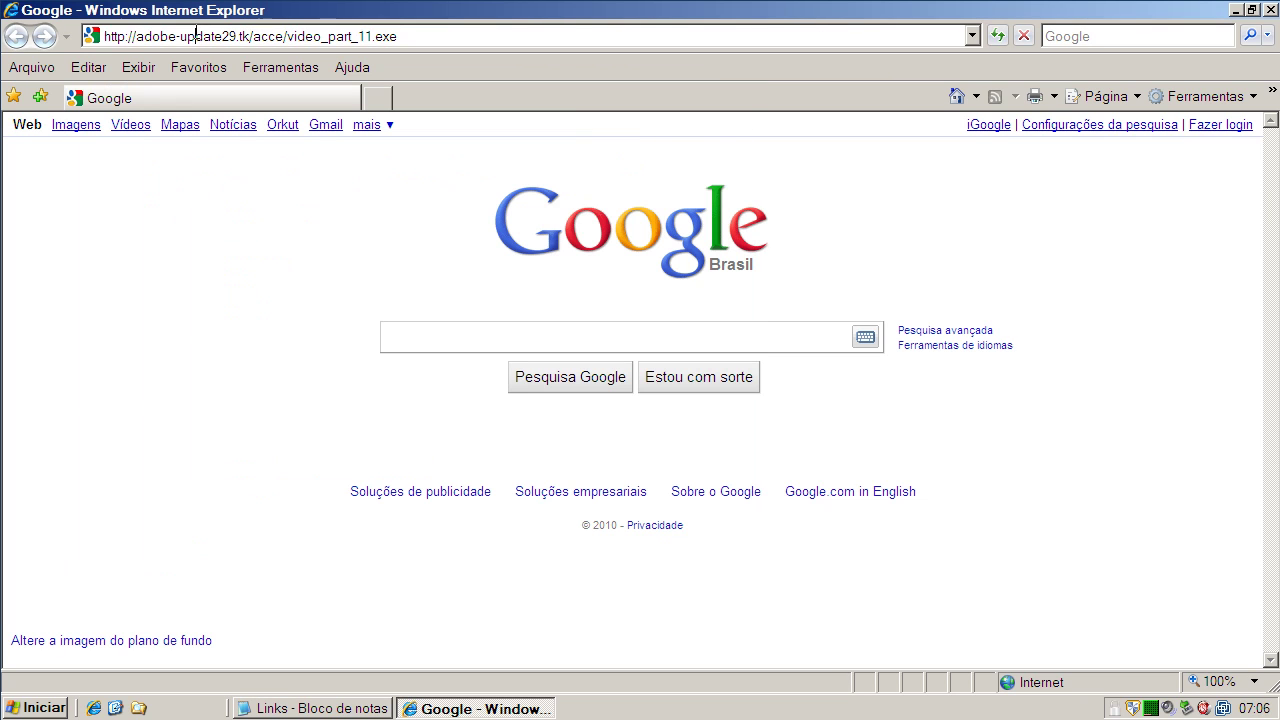
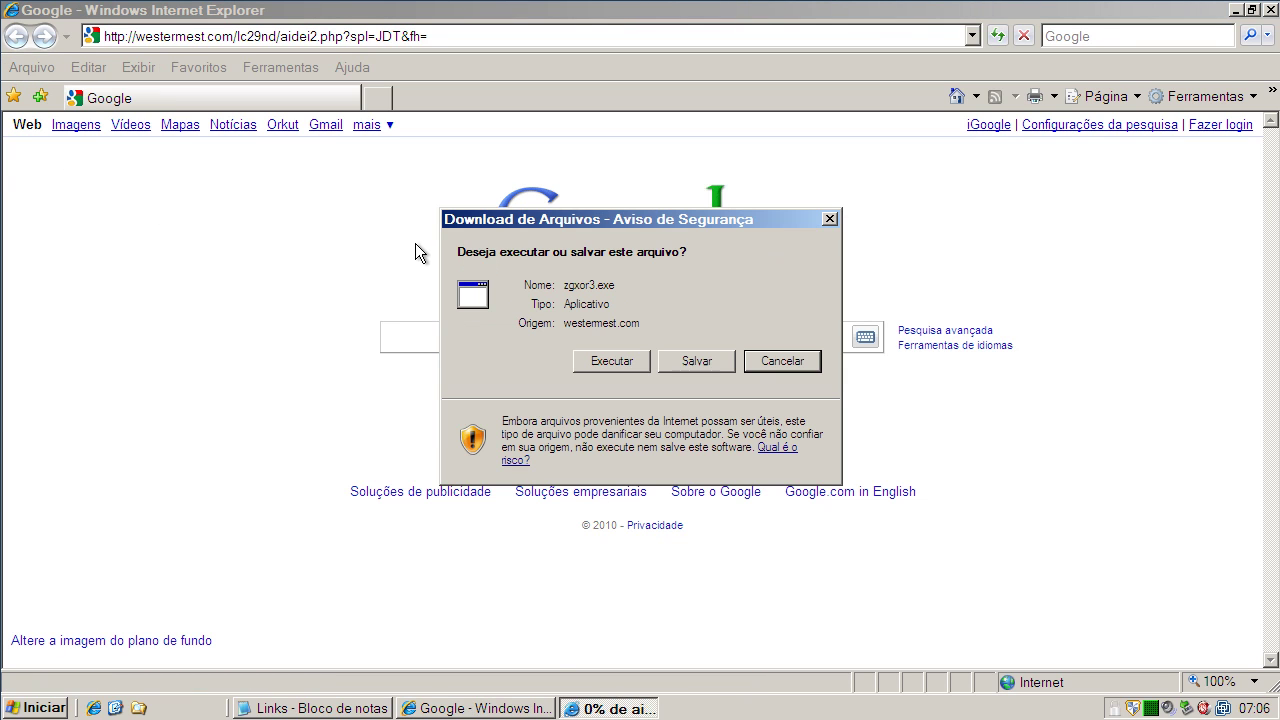
Run zgxor3.exe from westermest.com, then block it in Online Armor with the decision remembered and dismiss the Windows error
left_click(619, 367)
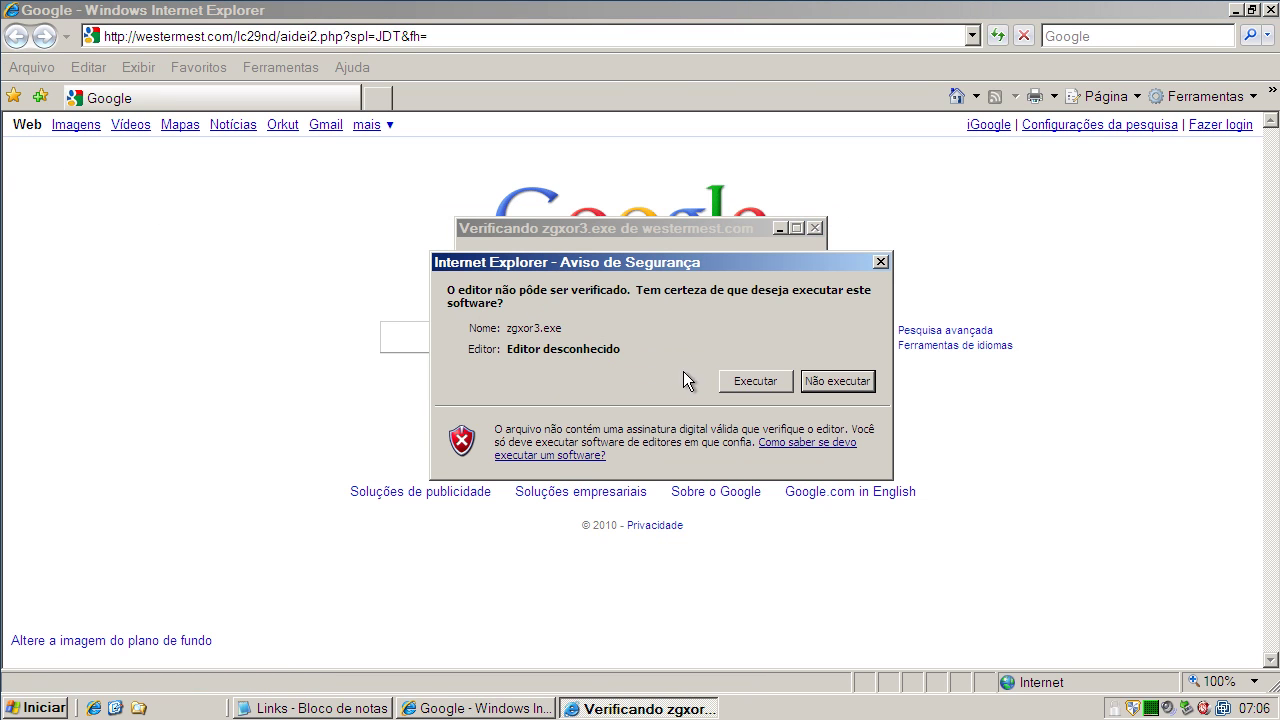
left_click(745, 380)
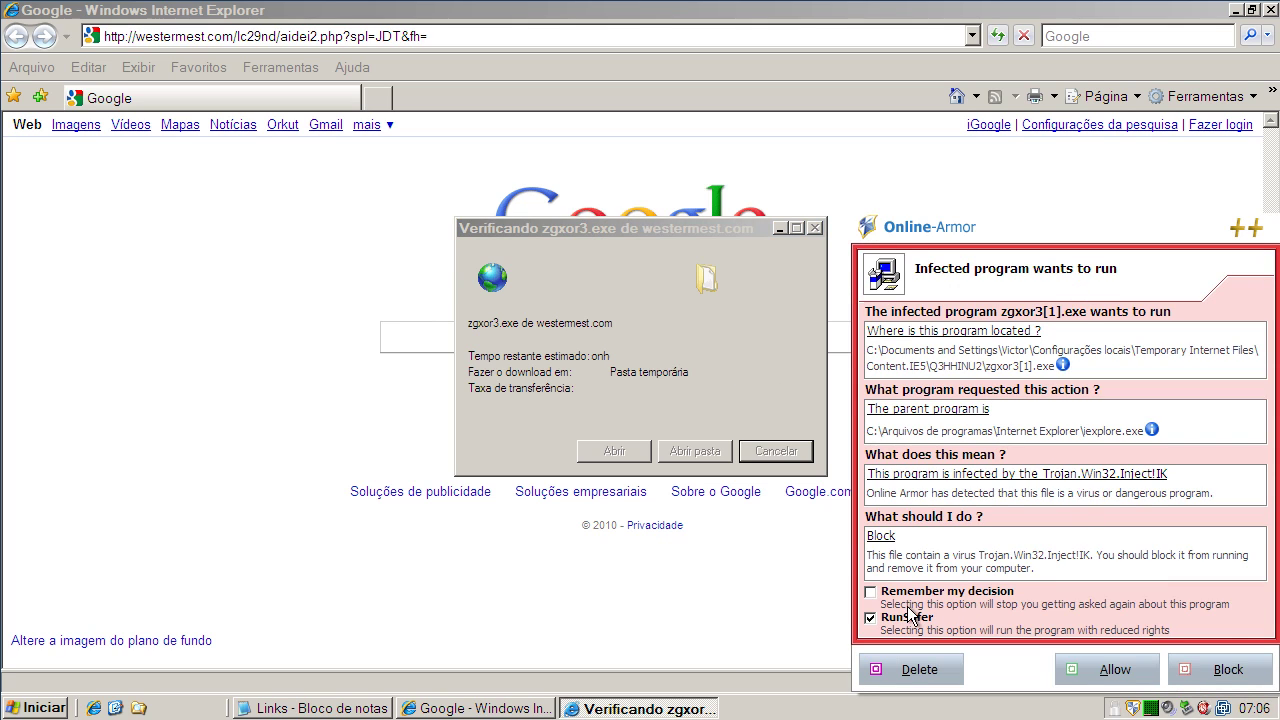
left_click(869, 592)
left_click(1213, 669)
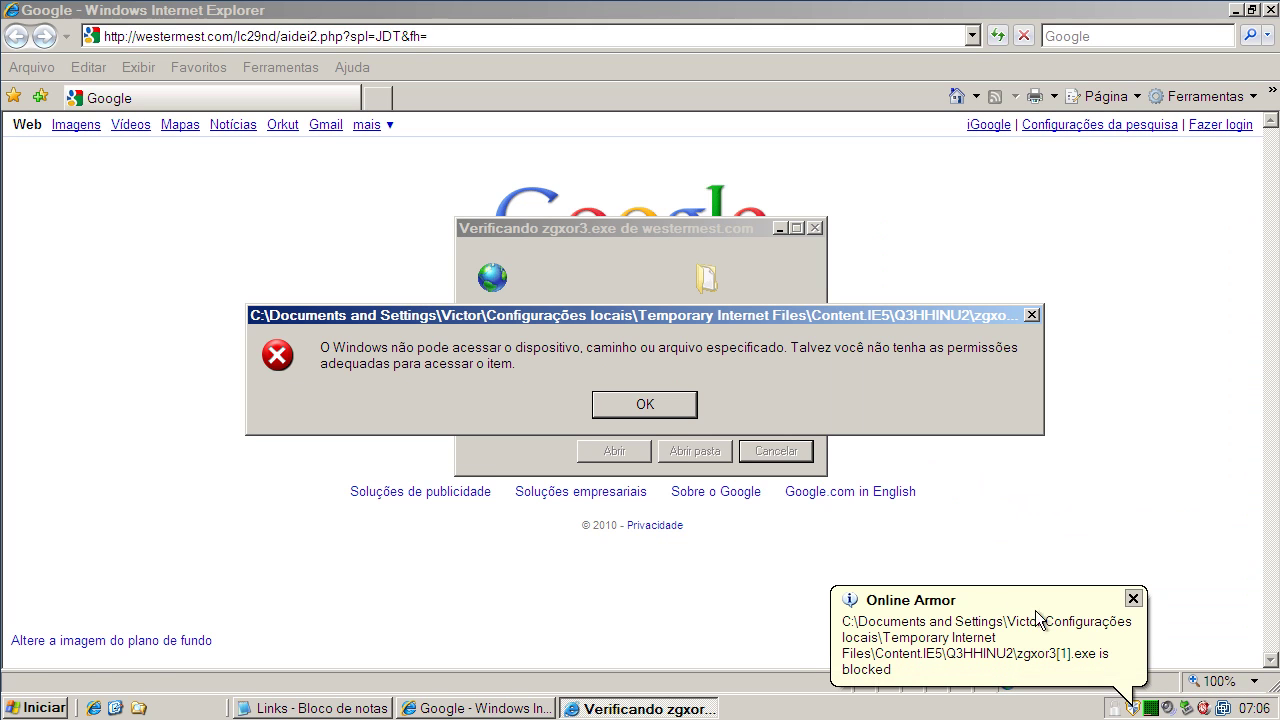
left_click(645, 404)
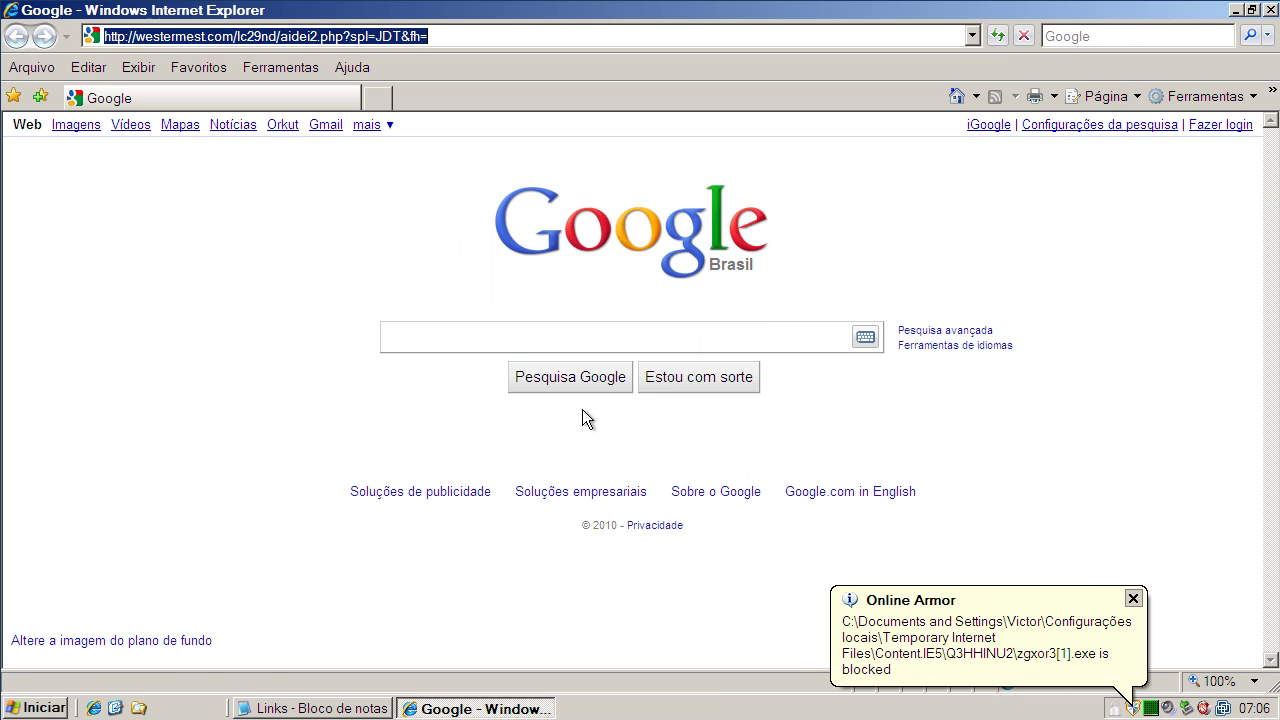
Copy the zambiatodes.com/pek/exe.exe link from the Links file and load it in Internet Explorer
left_click(345, 708)
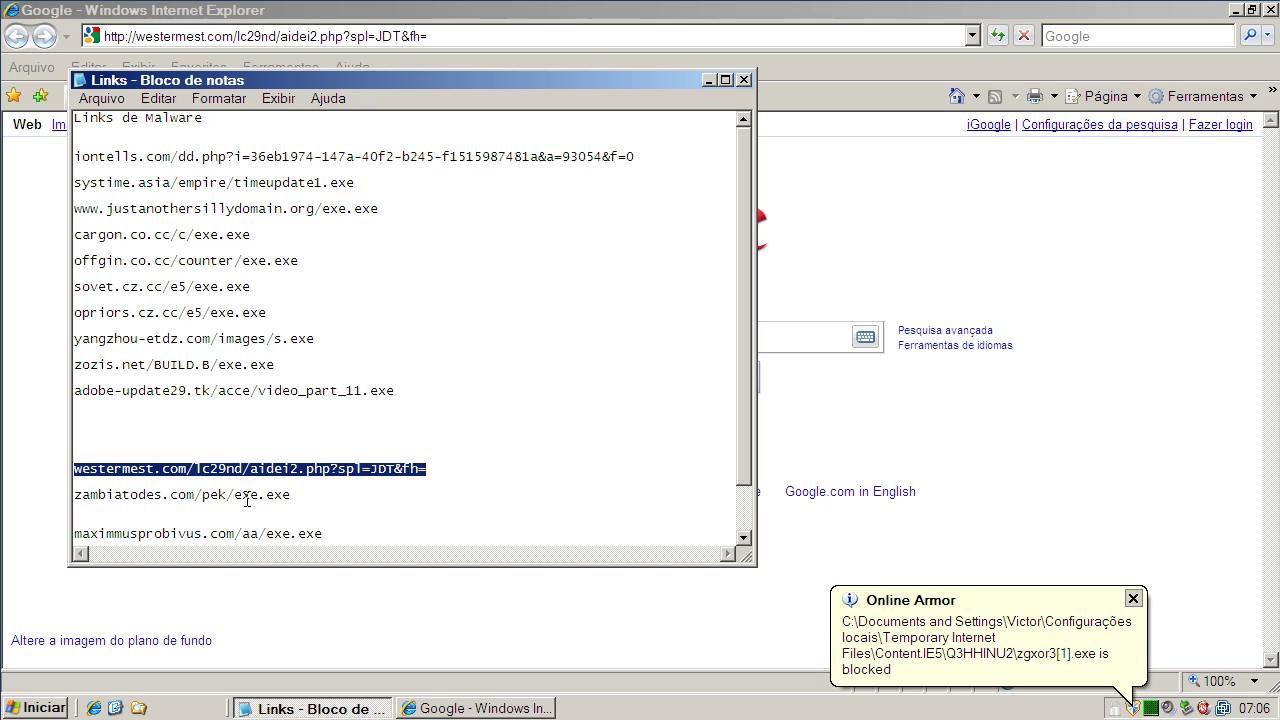
double_click(247, 499)
right_click(247, 499)
left_click(288, 558)
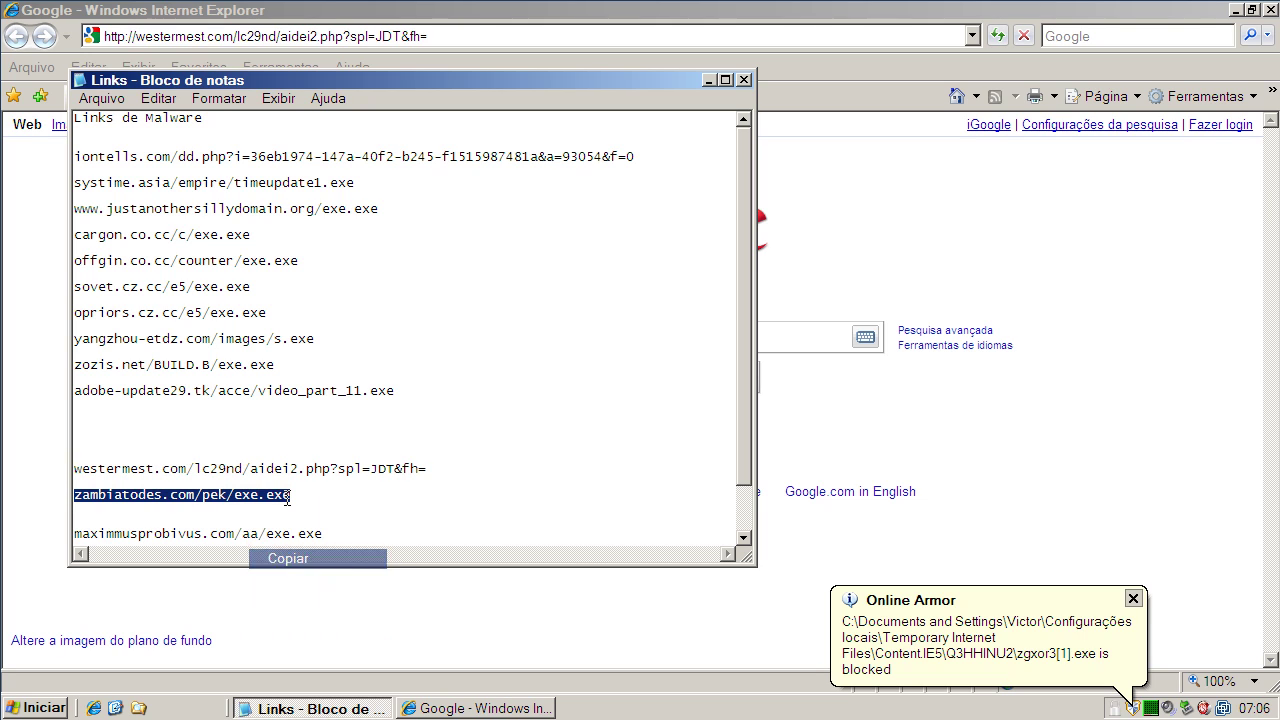
left_click(190, 36)
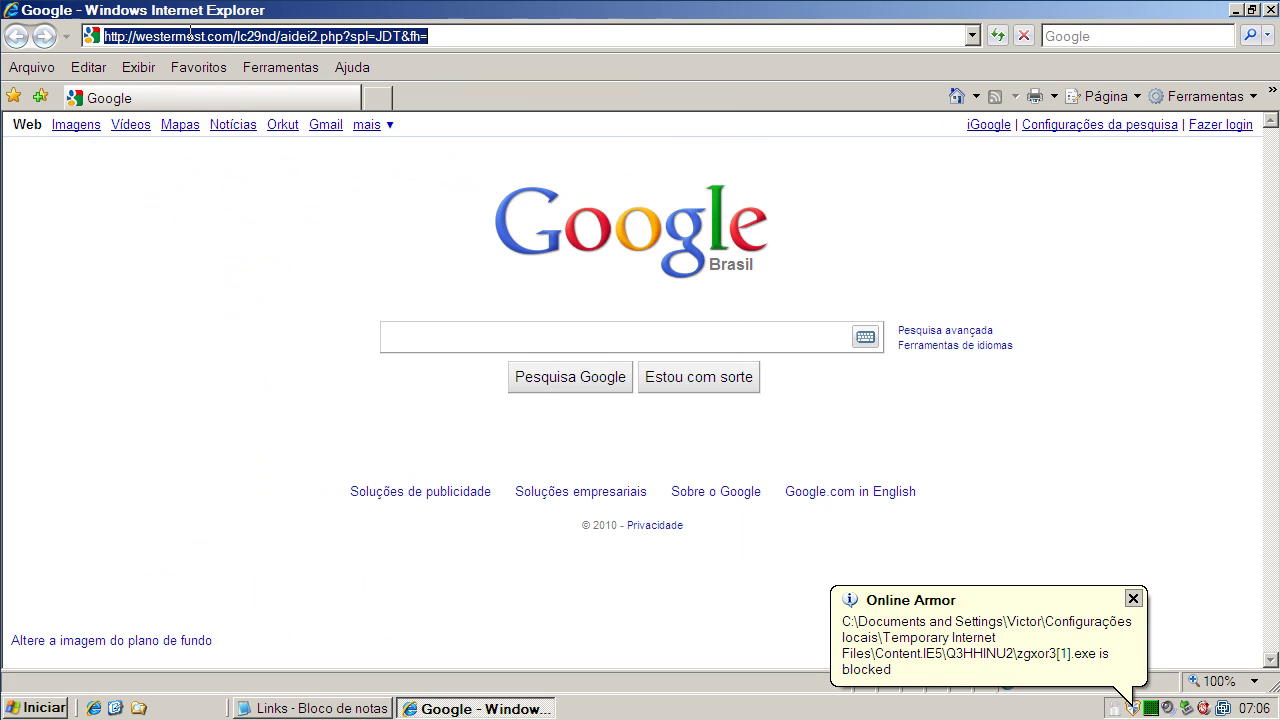
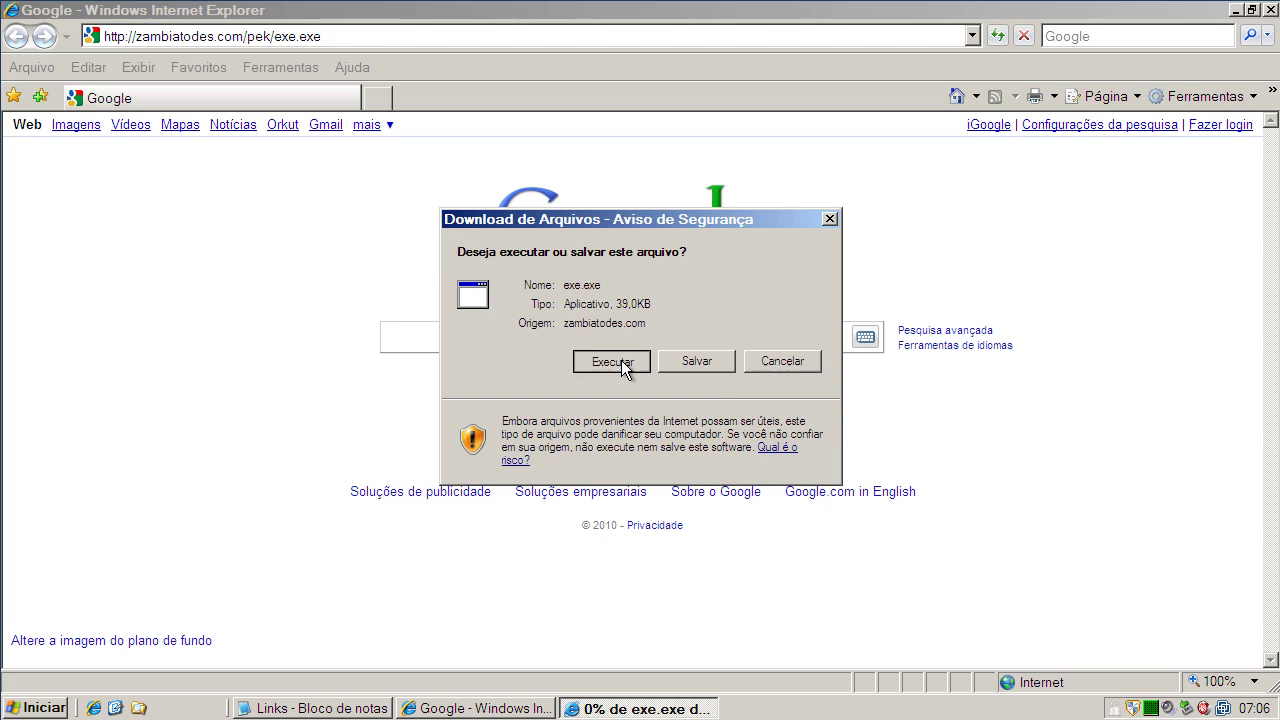
Run exe.exe from zambiatodes.com, then block it in Online Armor with the decision remembered and dismiss the notification and Windows error
left_click(611, 361)
left_click(752, 380)
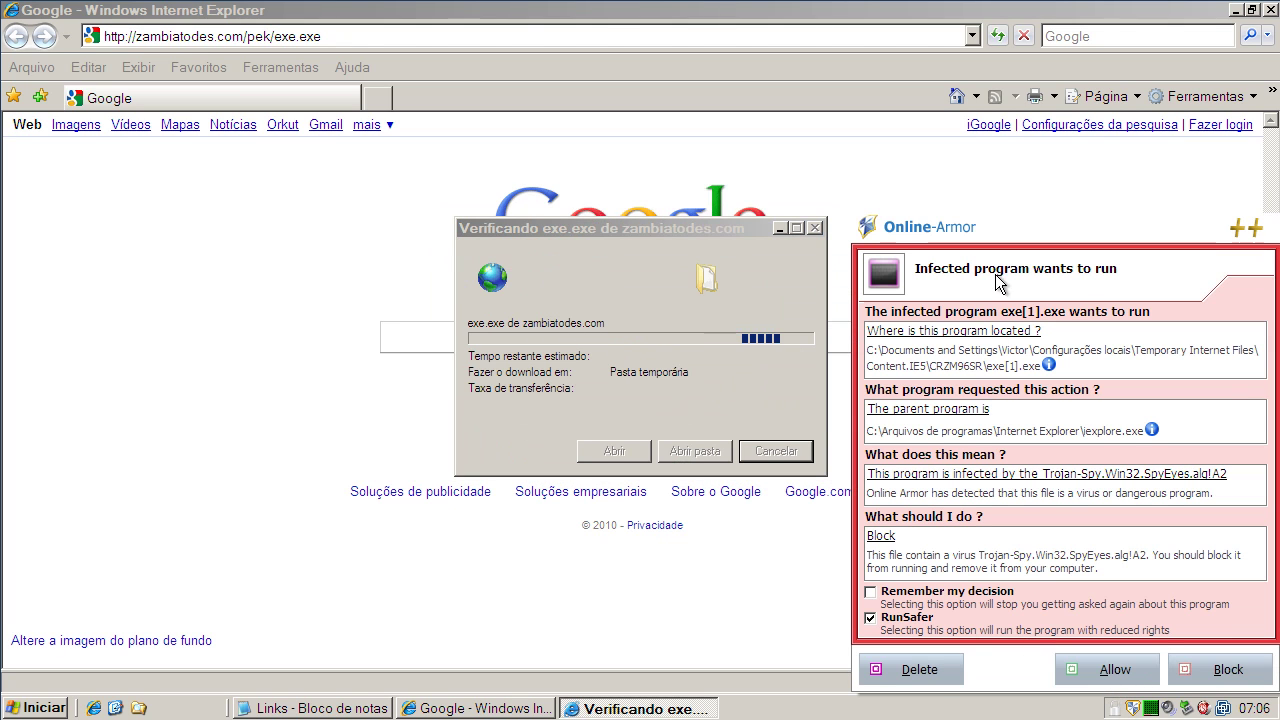
left_click(870, 591)
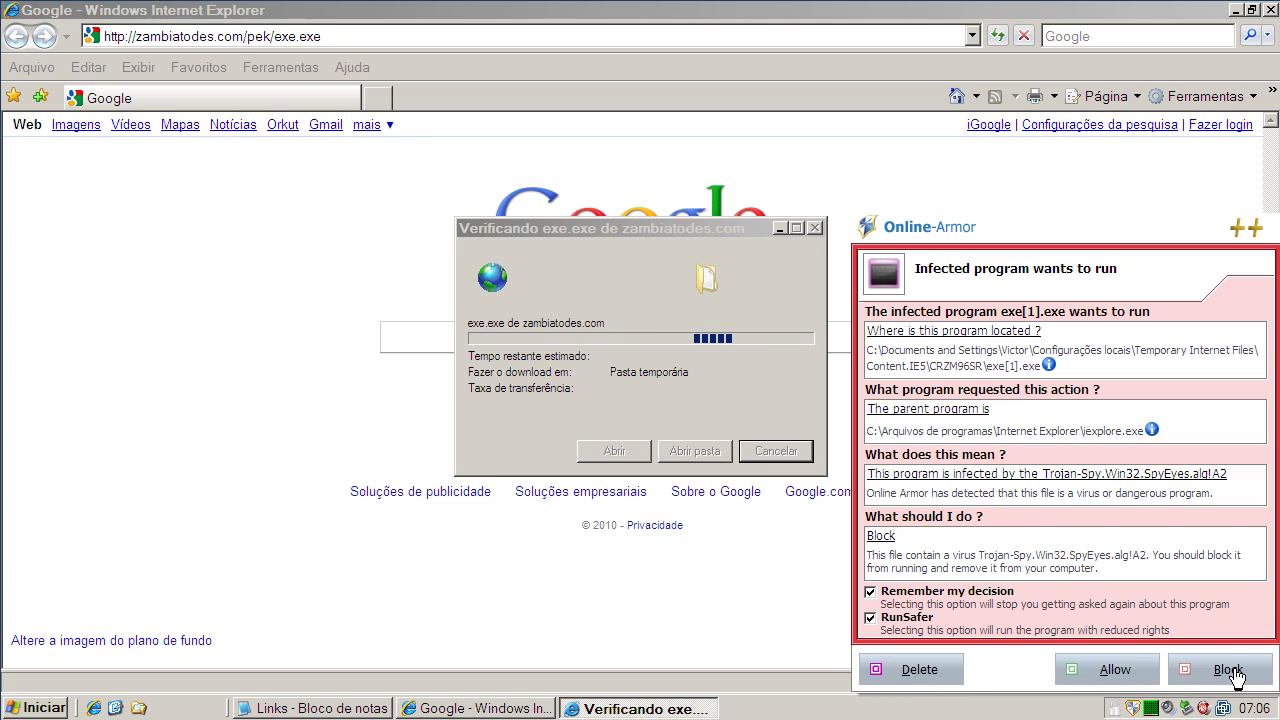
left_click(1235, 674)
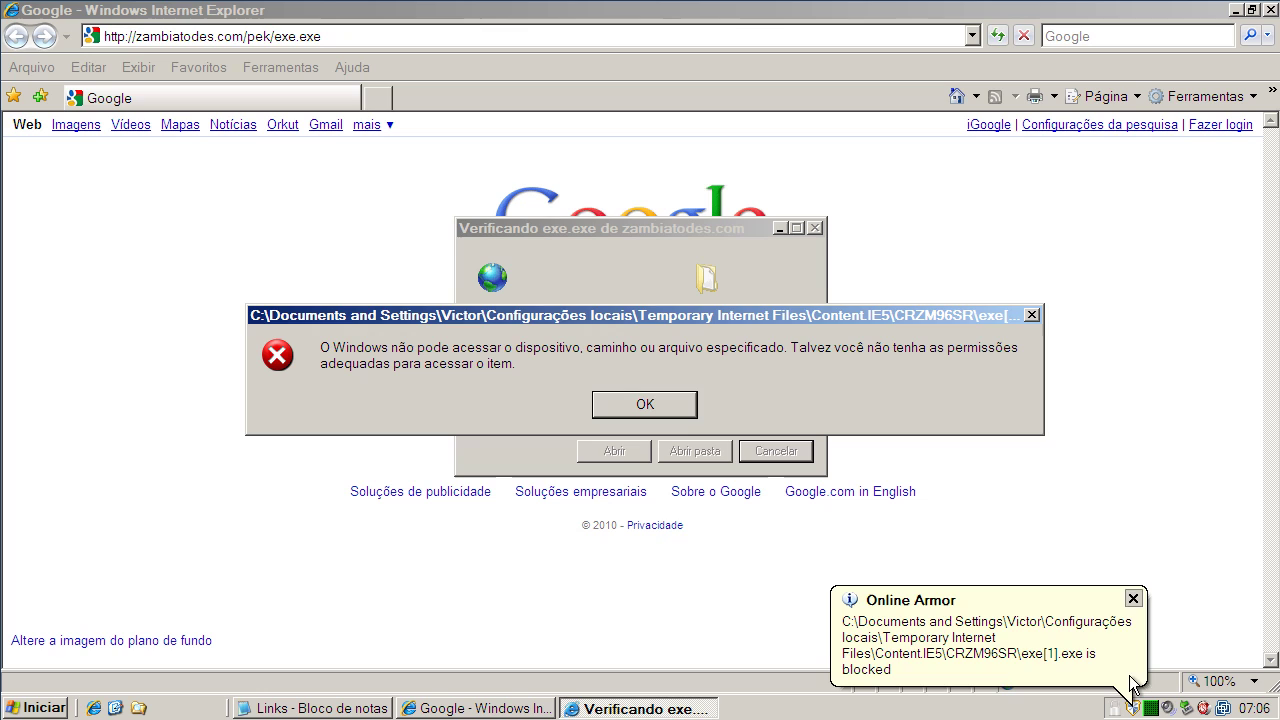
left_click(1133, 598)
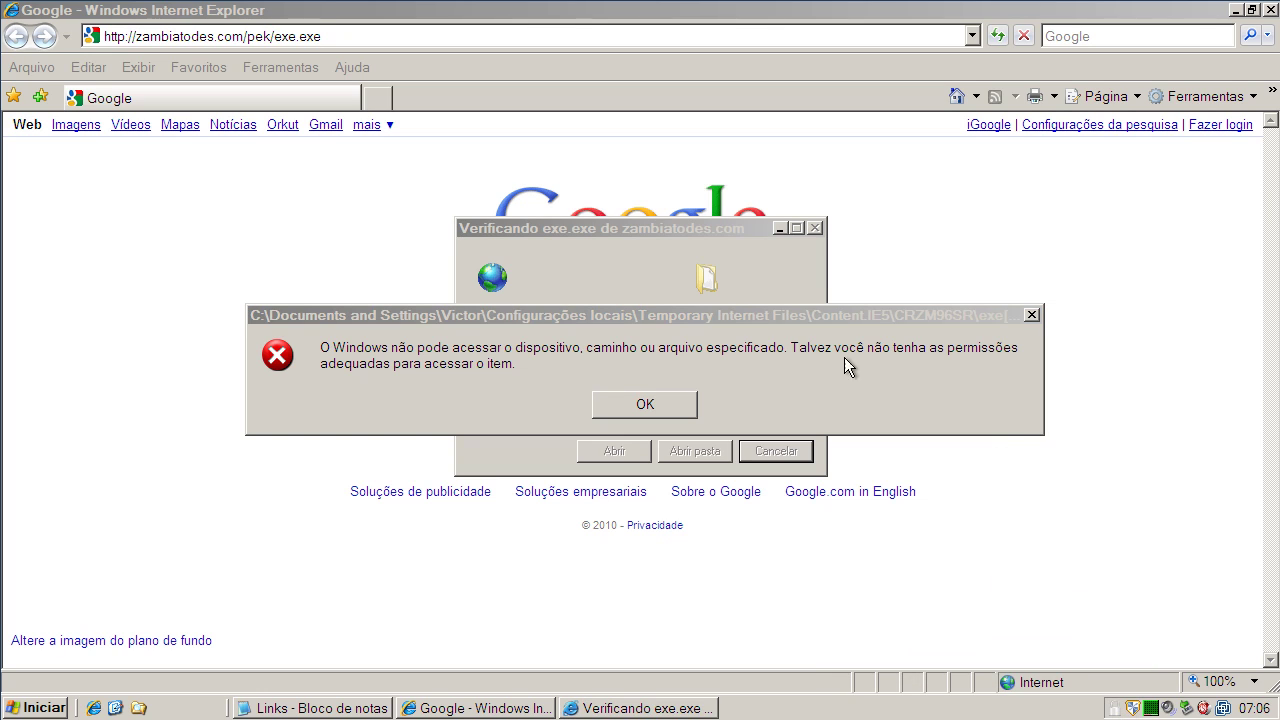
left_click(645, 404)
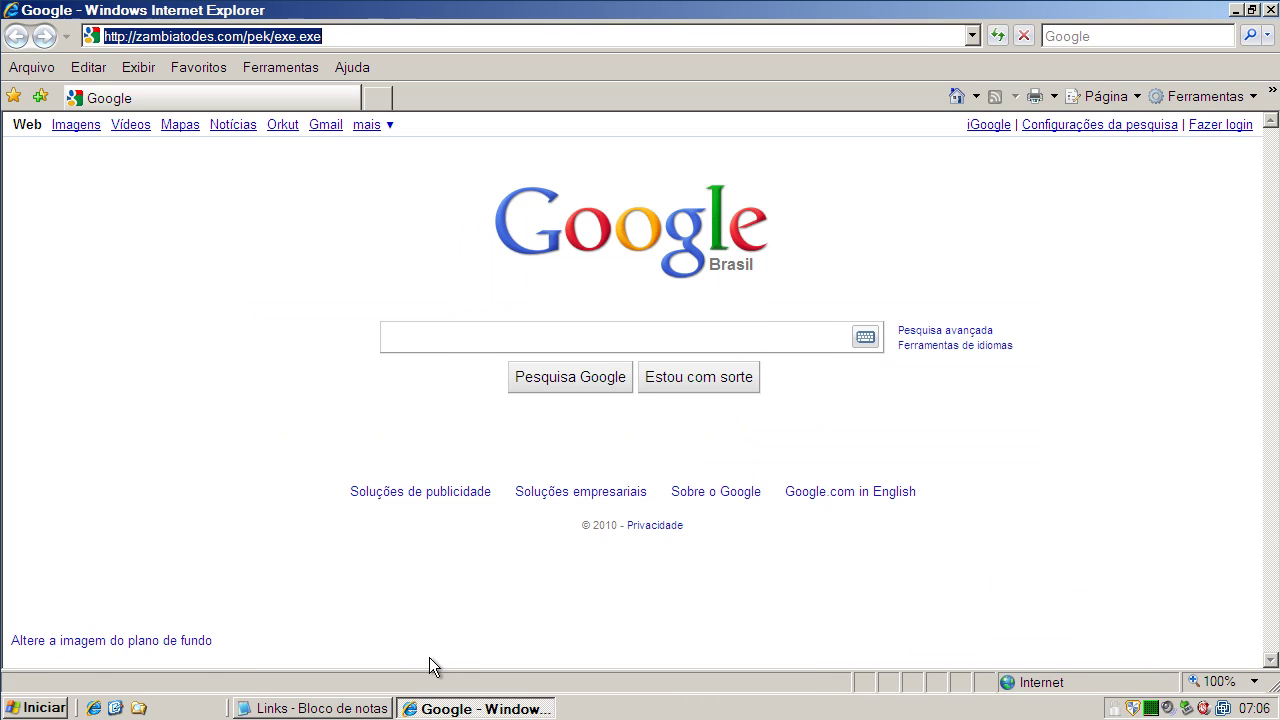
Close Internet Explorer and the Links file, and start a Quick scan from Online Armor's Antivirus settings
left_click(1270, 10)
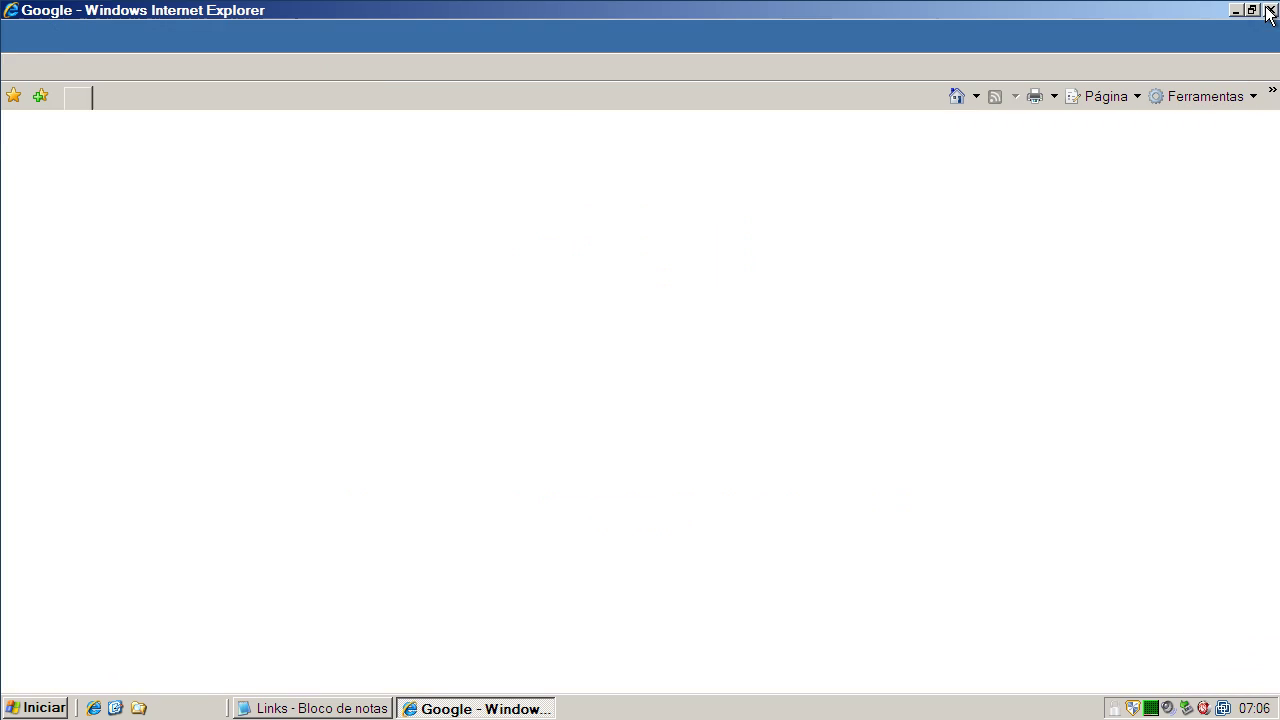
left_click(745, 80)
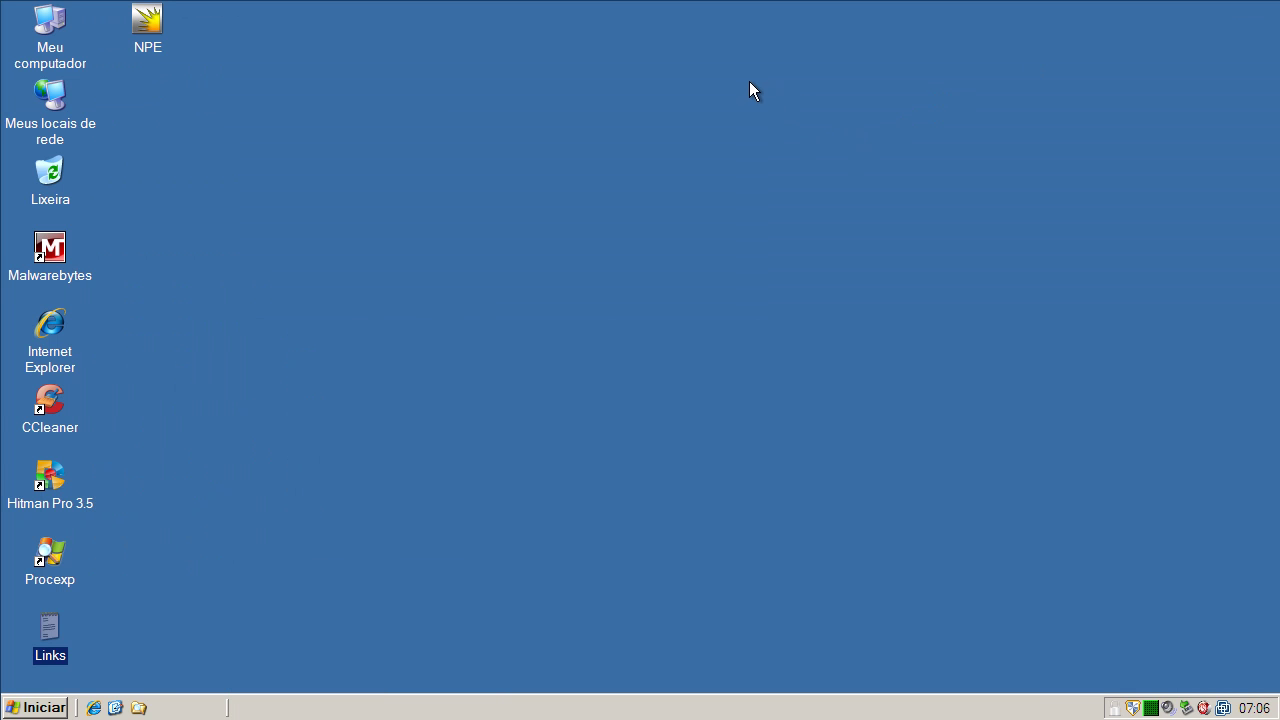
double_click(1132, 708)
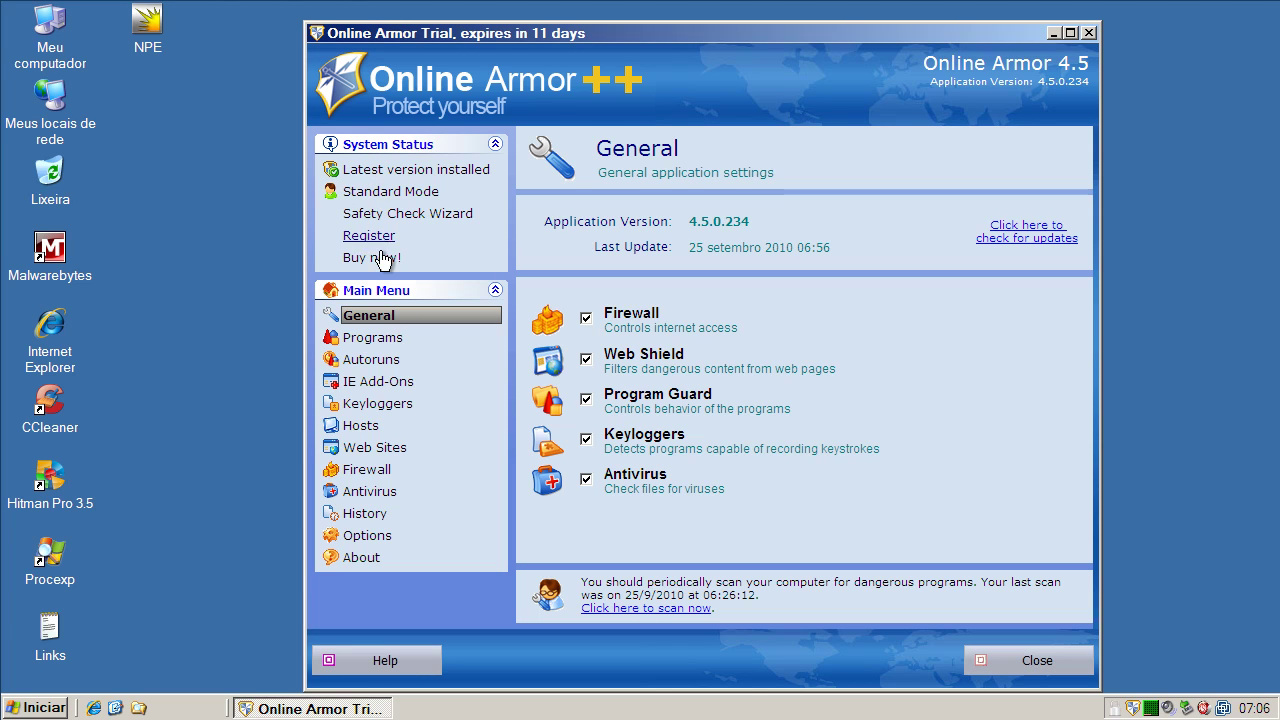
left_click(370, 492)
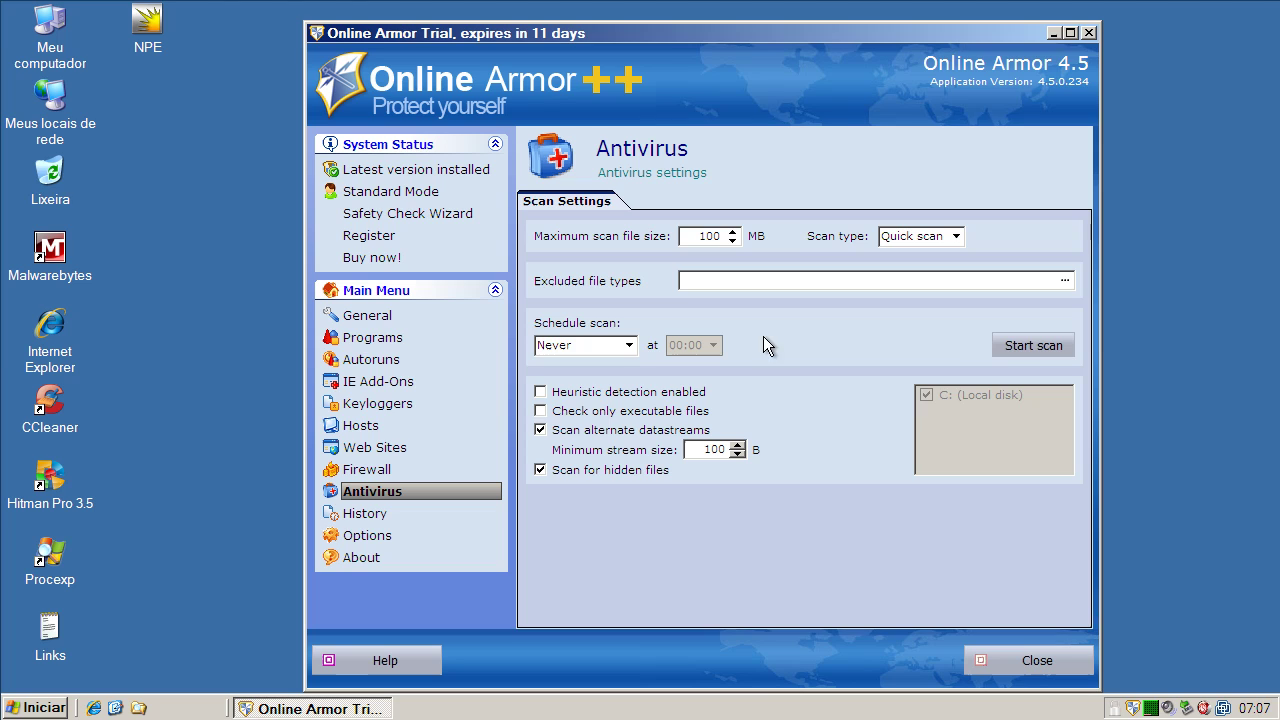
left_click(1030, 345)
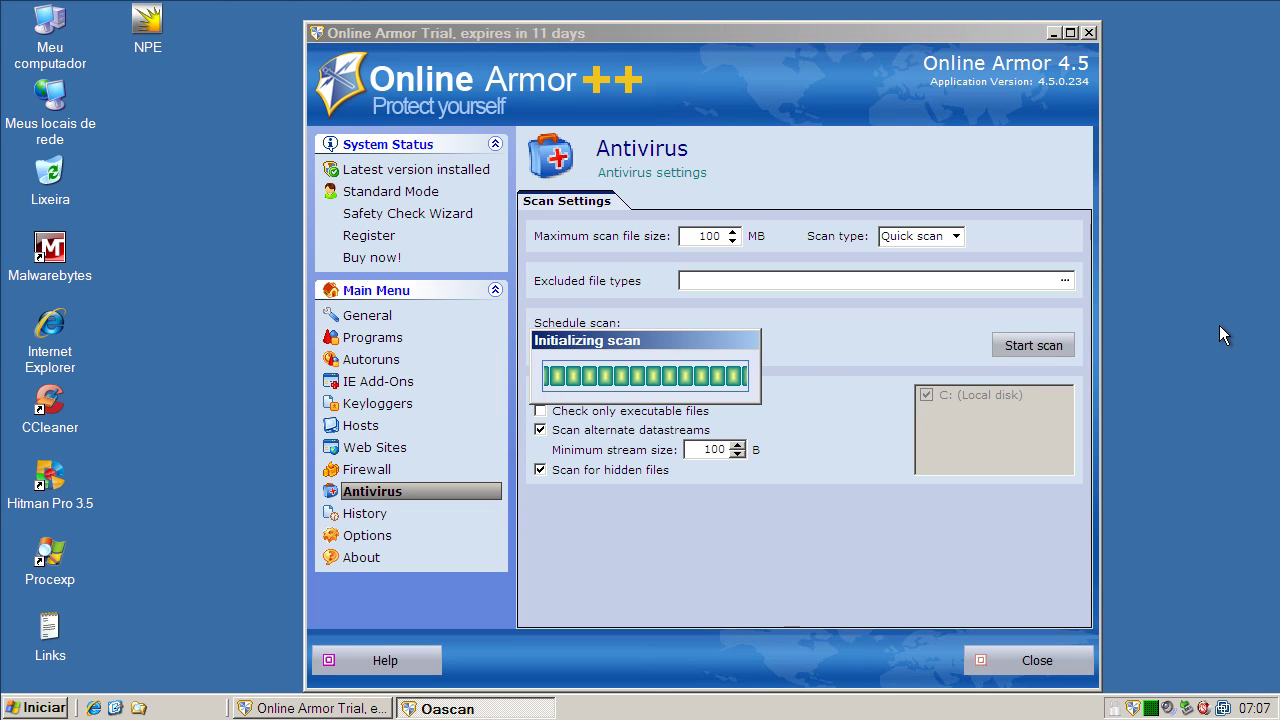
Bring the AV Scan window to the front, let the scan complete, and close it along with Online Armor
left_click_drag(716, 339, 808, 328)
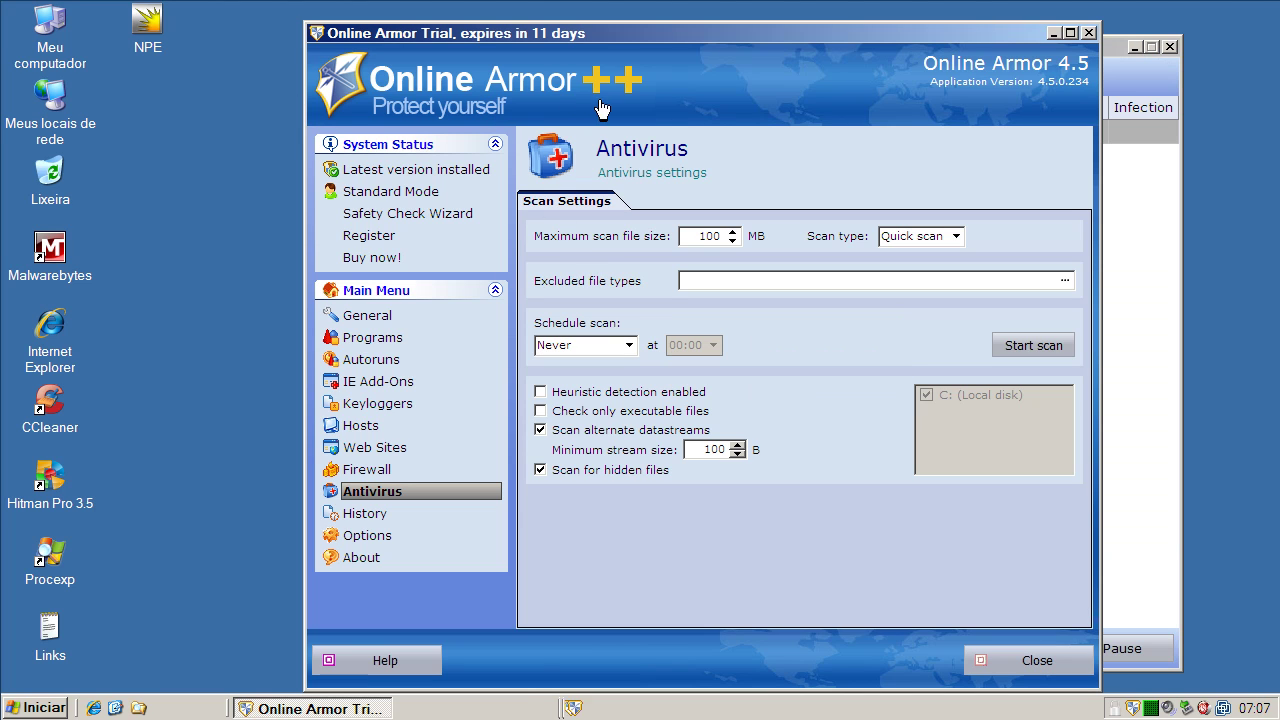
left_click(1111, 50)
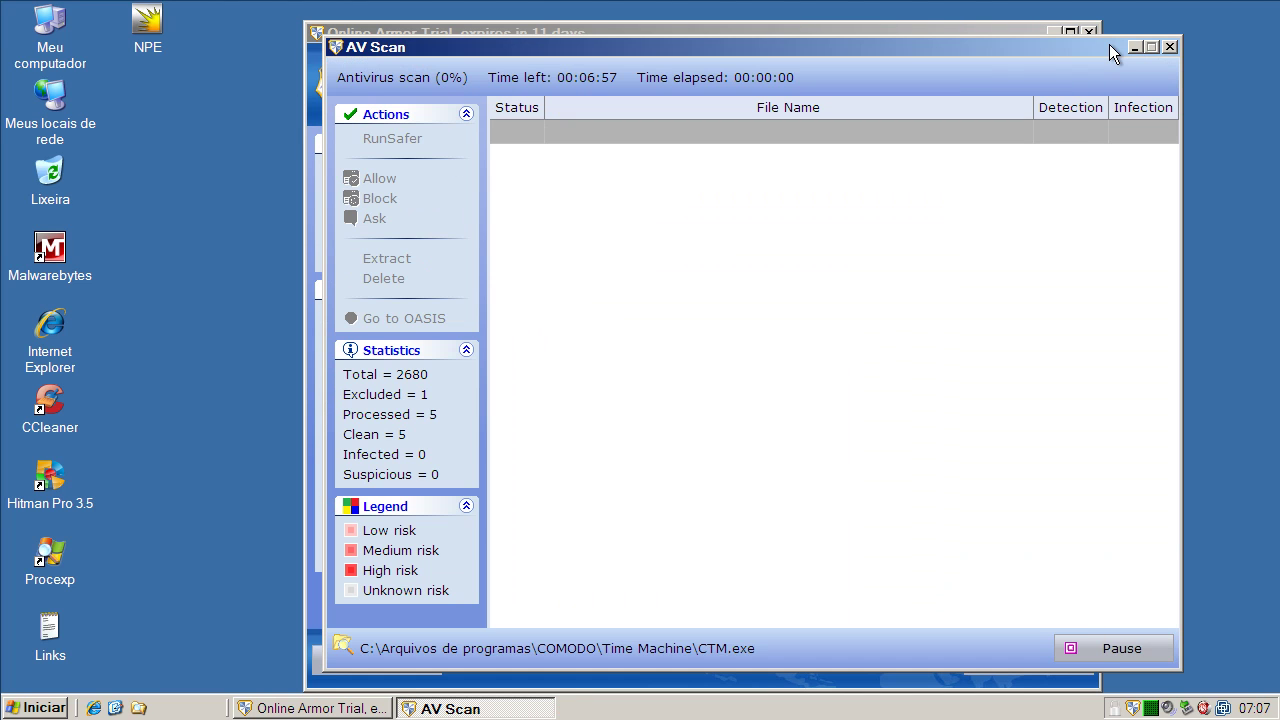
left_click_drag(956, 44, 893, 27)
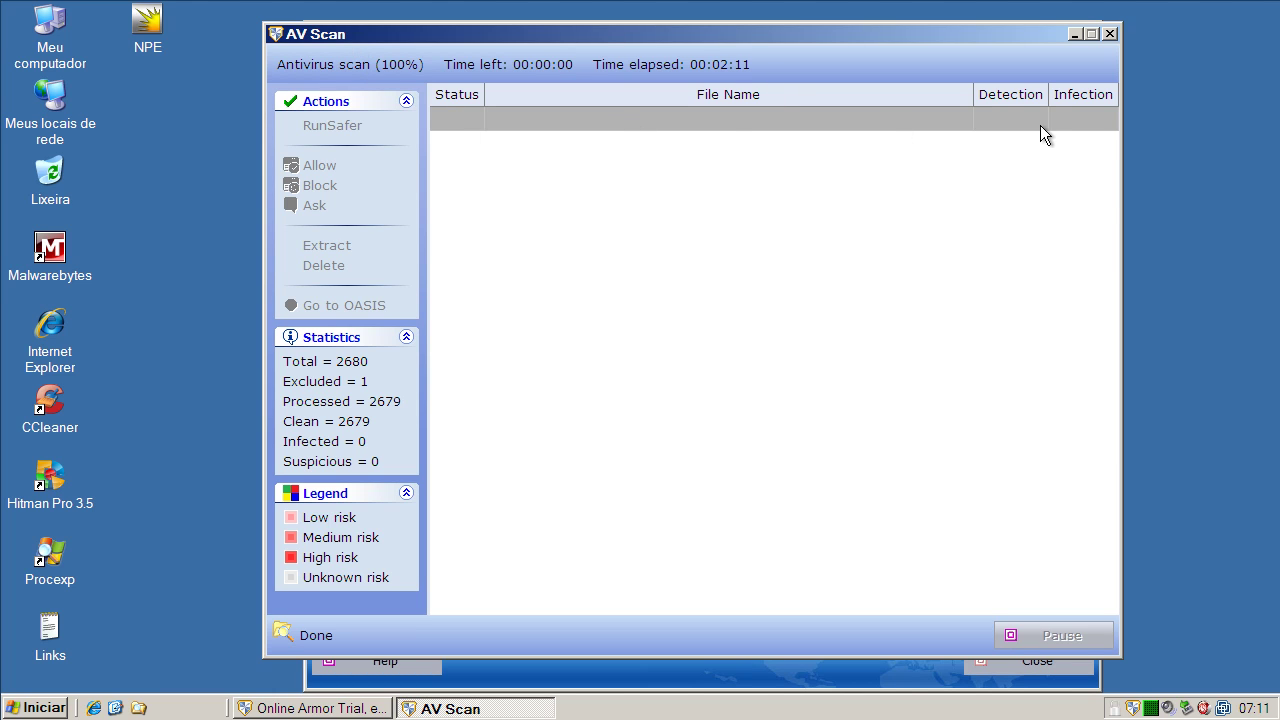
left_click(1110, 34)
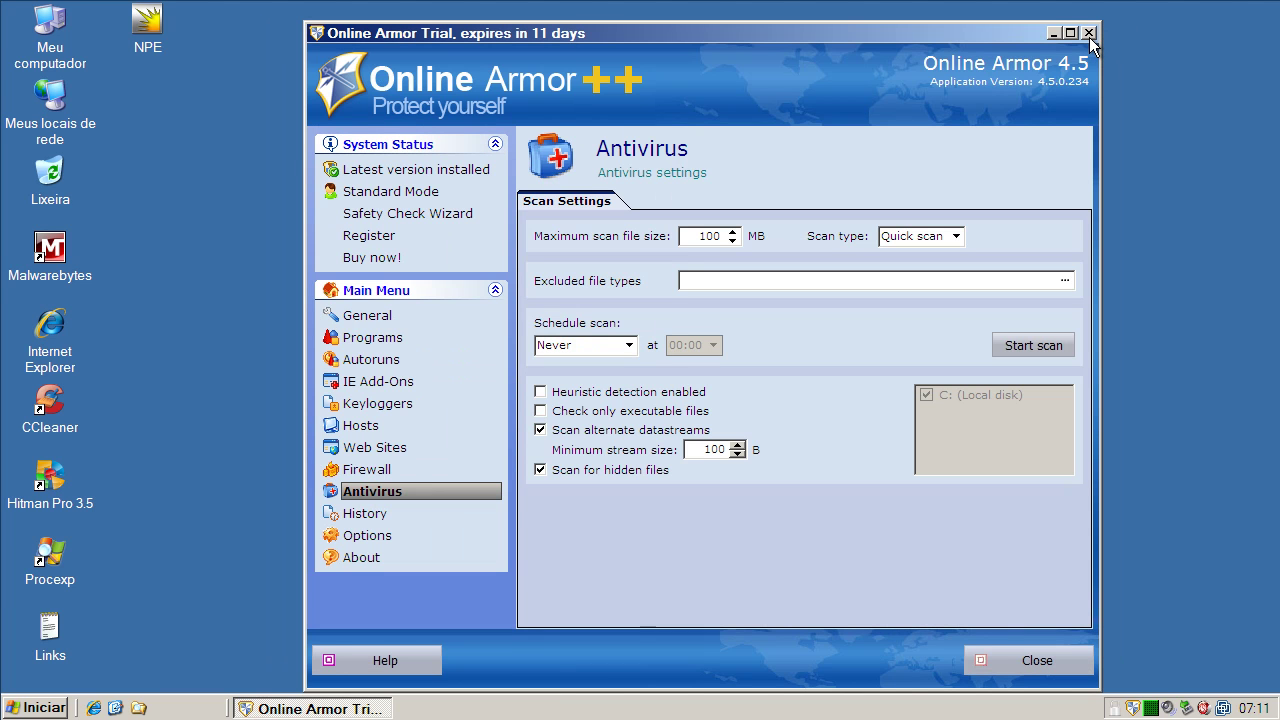
left_click(1090, 32)
Run a quick scan (Verificação Rápida) with Malwarebytes' Anti-Malware, dismiss its completion message and exit the program
left_click(296, 87)
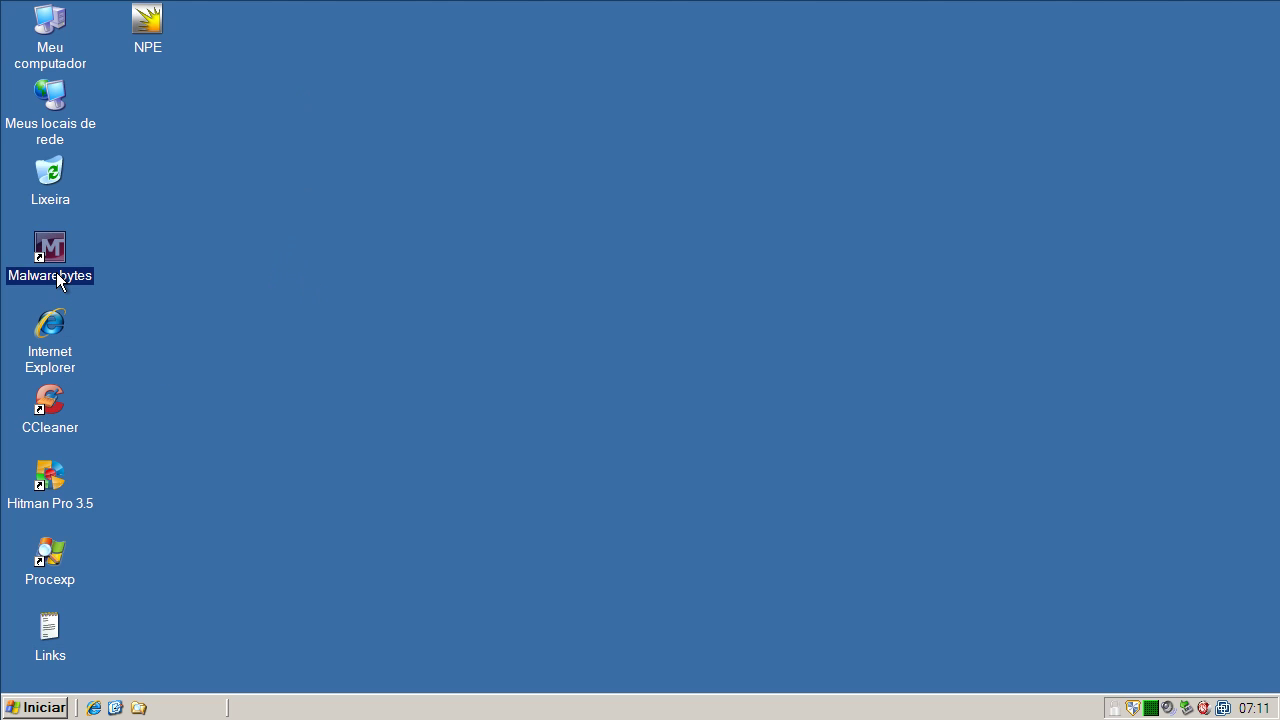
left_click(275, 252)
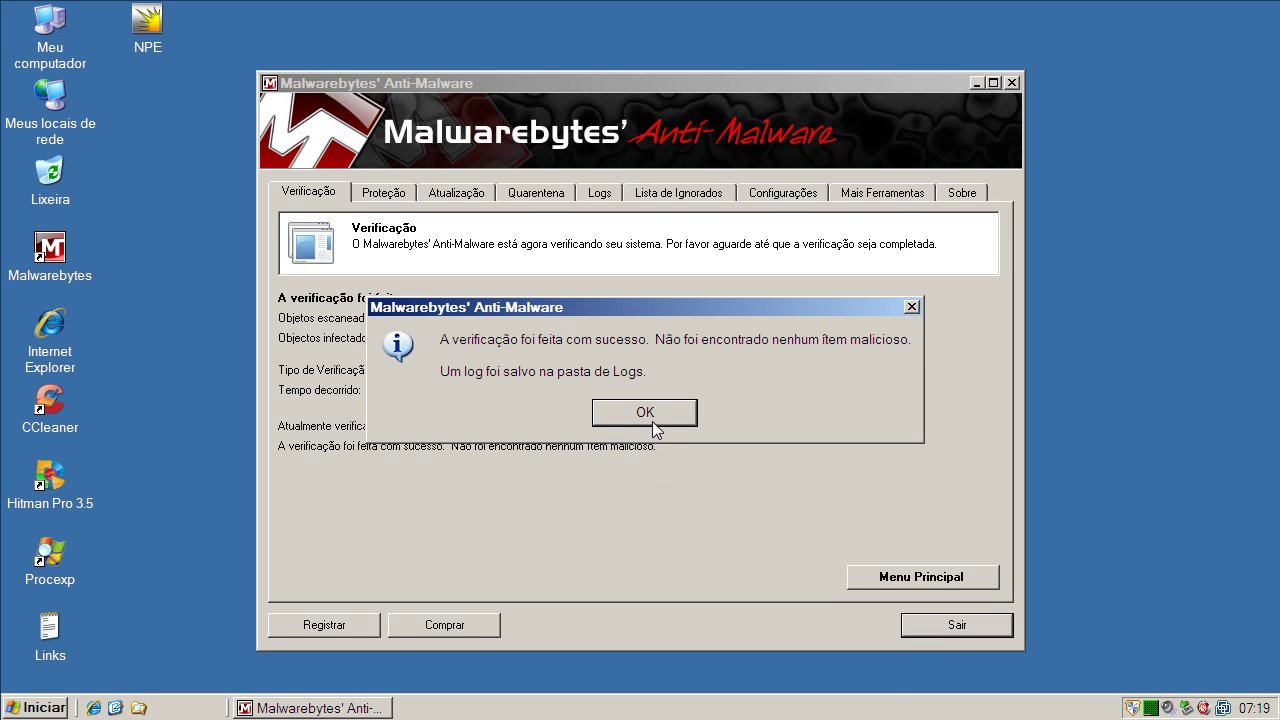
left_click(652, 422)
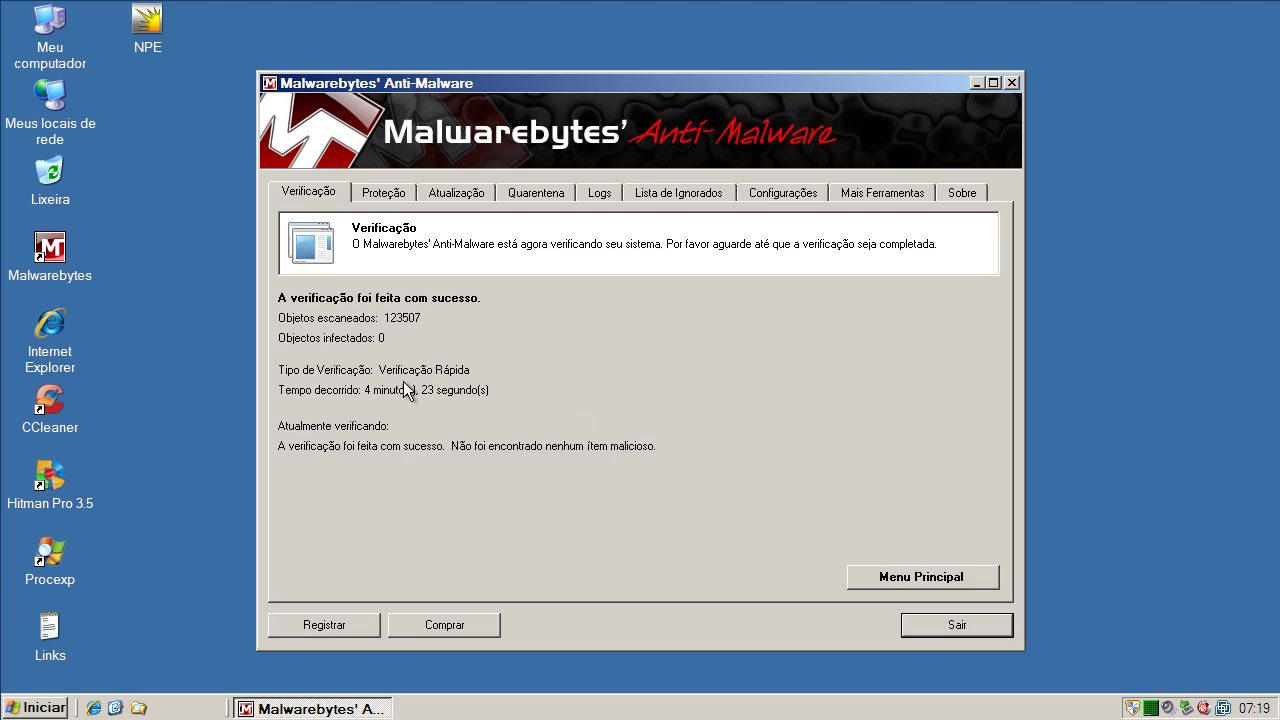
left_click(955, 628)
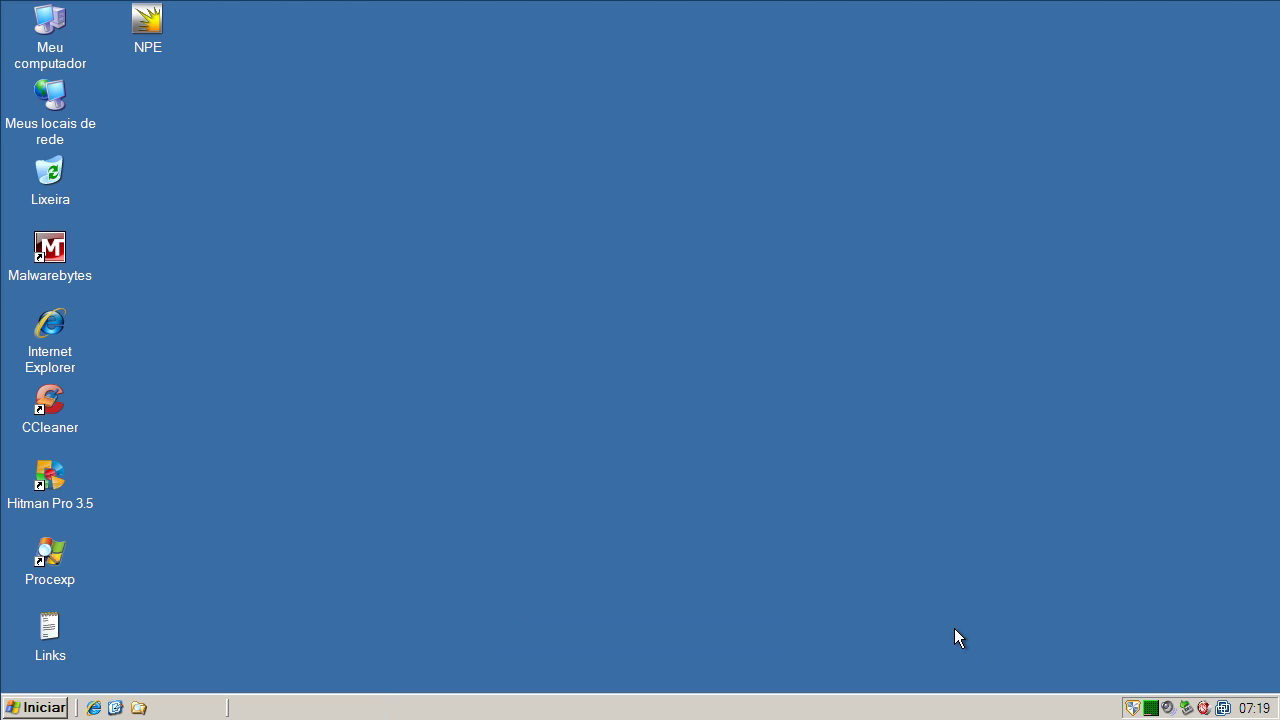
Scan the computer with Hitman Pro 3.5 and close it when the scan completes
left_click(66, 474)
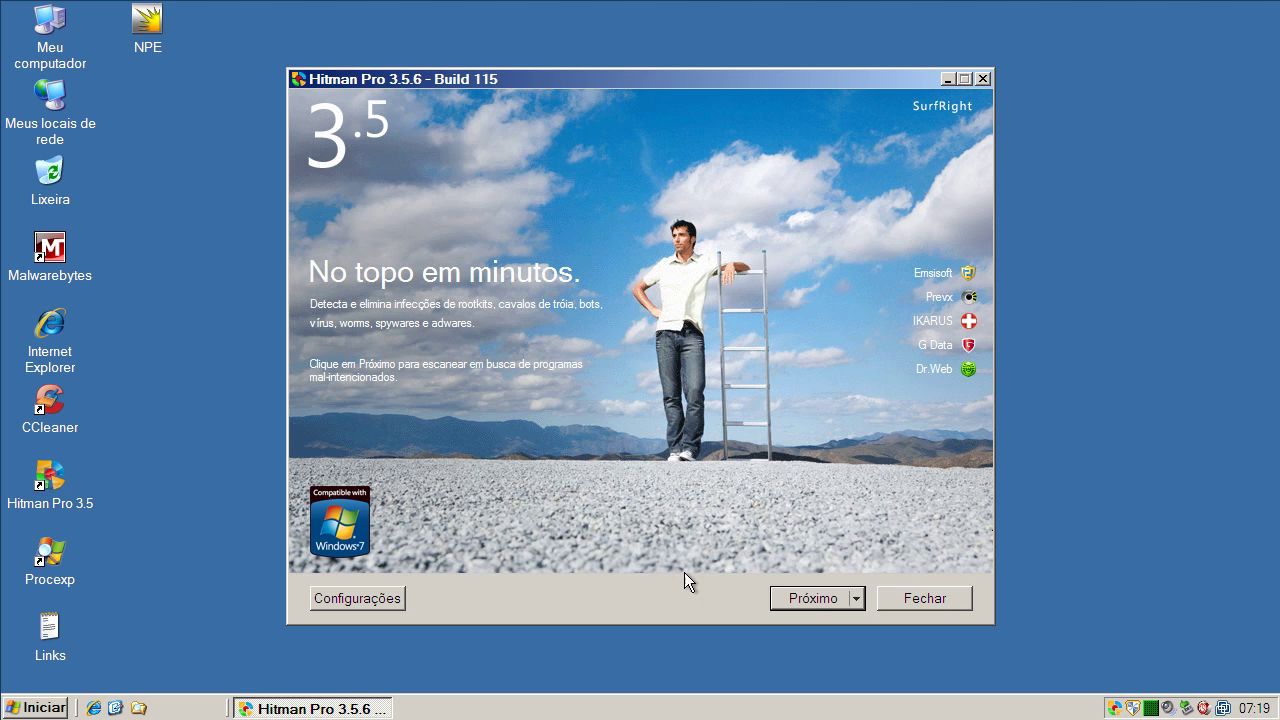
left_click(813, 597)
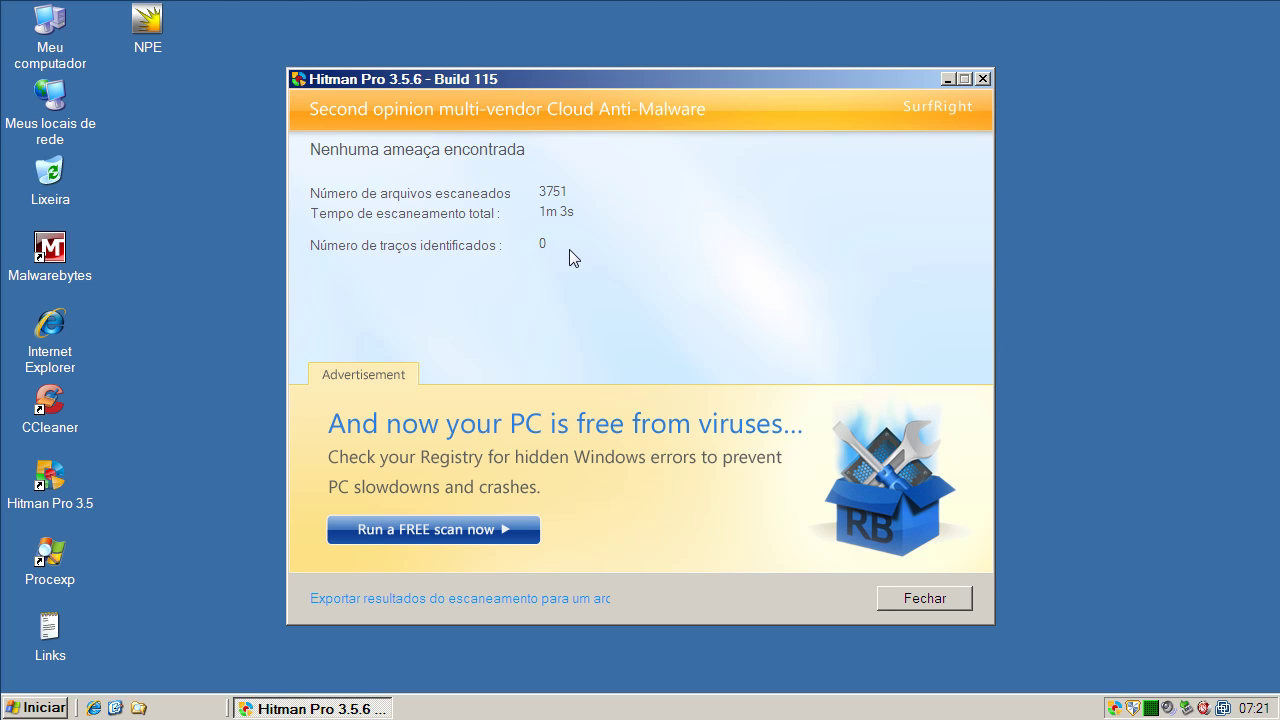
left_click(886, 599)
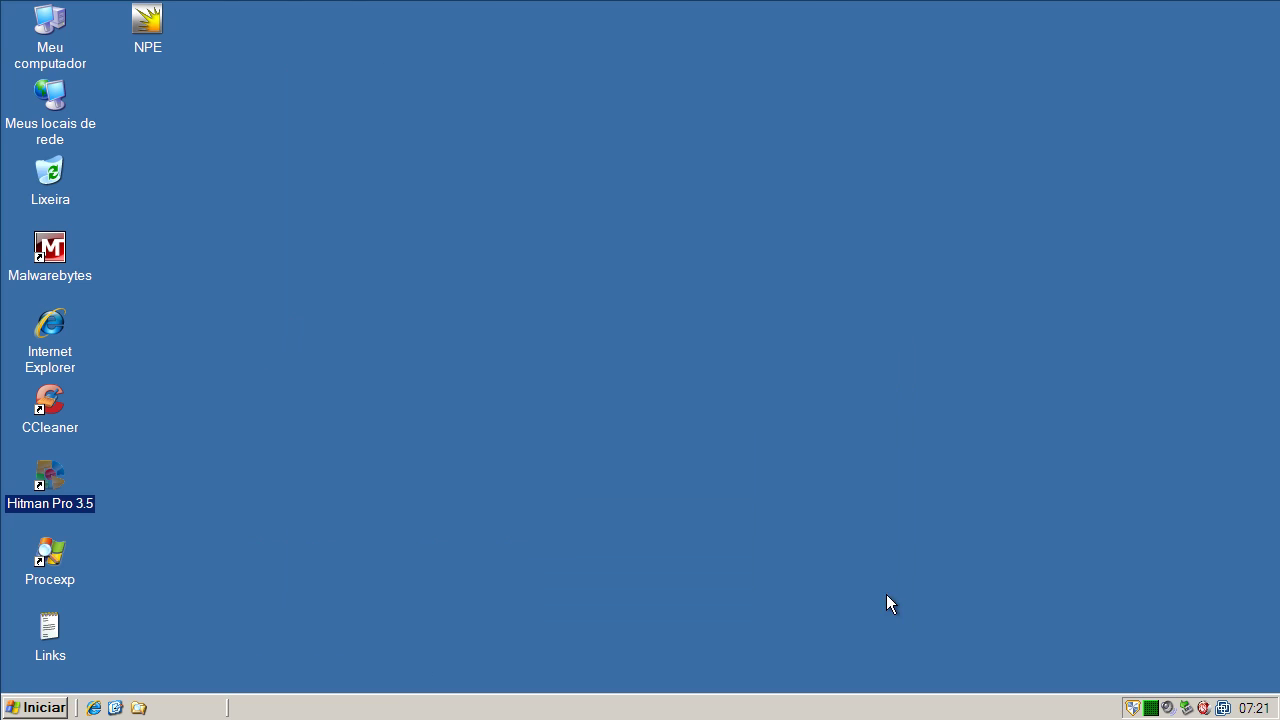
Launch Norton Power Eraser, accept its licence agreement, run a risk scan and close the program
left_click(157, 46)
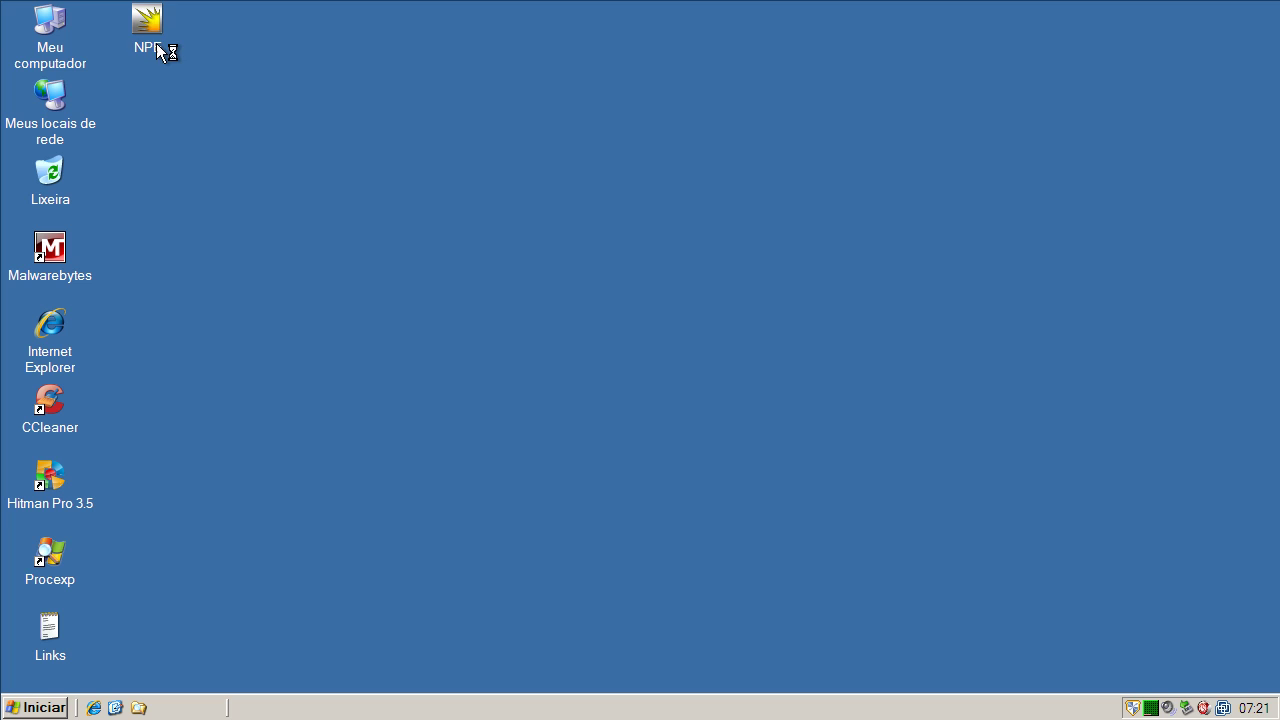
left_click(692, 370)
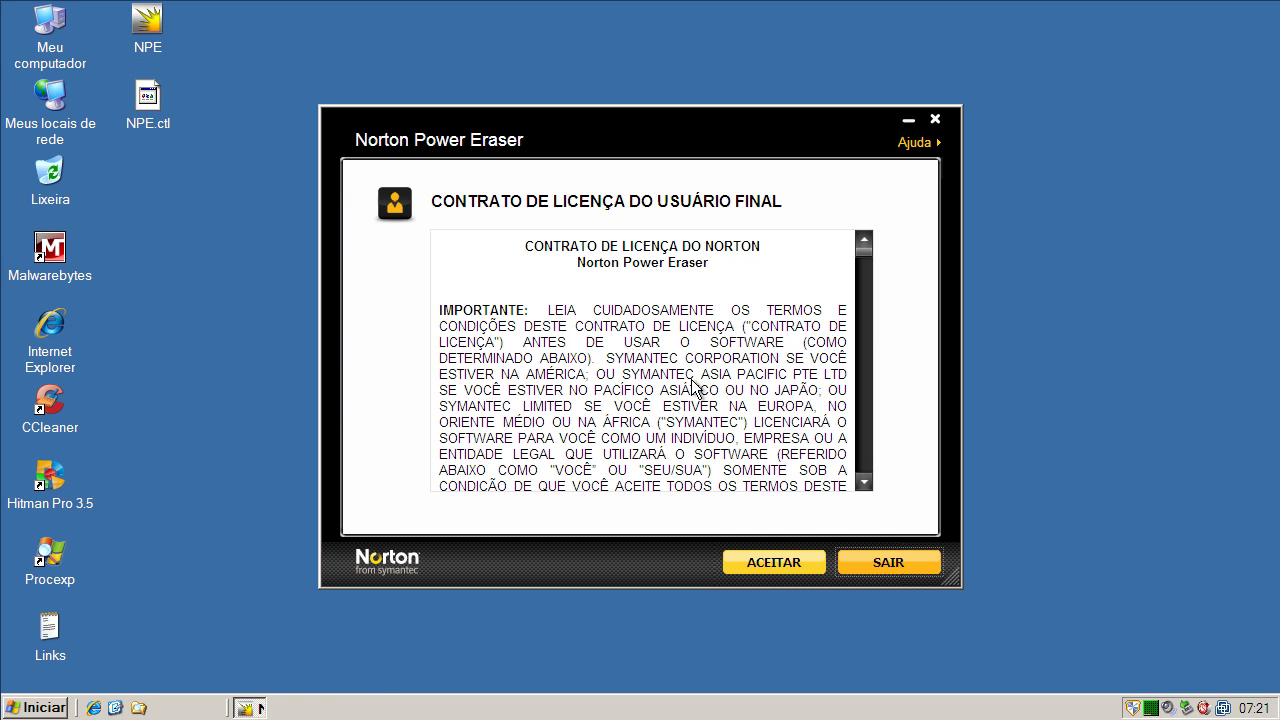
left_click(794, 562)
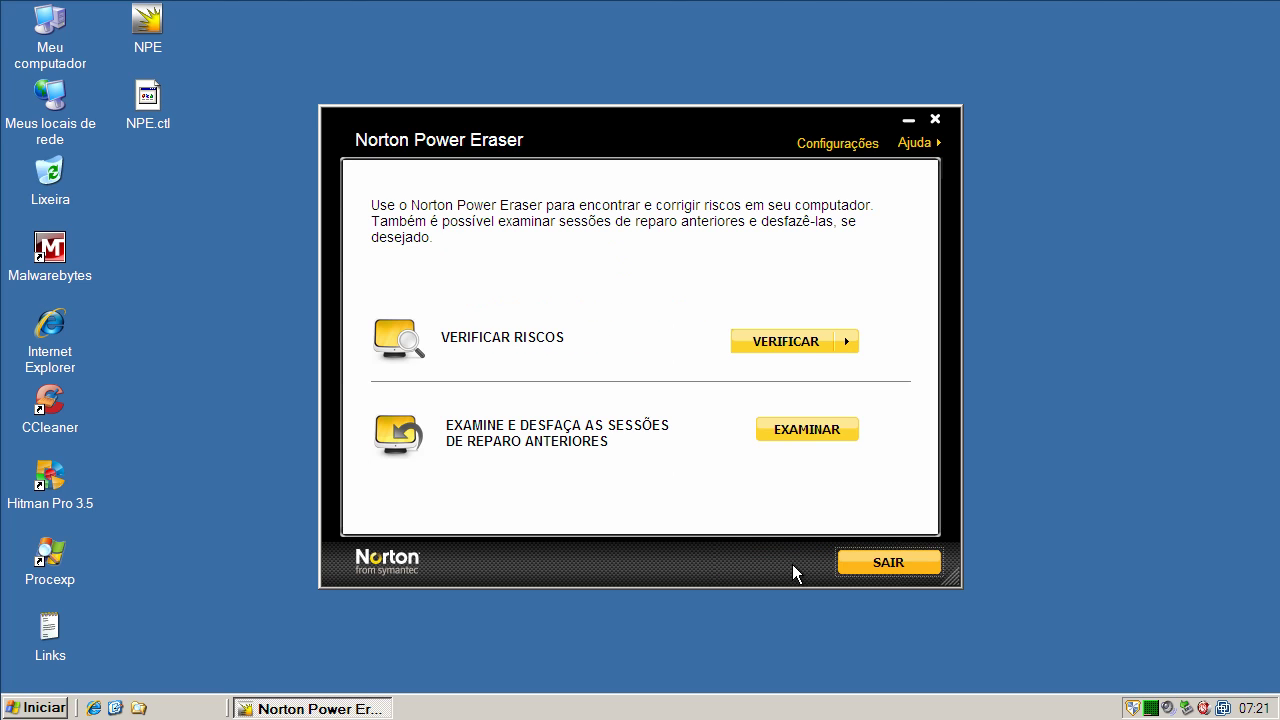
left_click(808, 341)
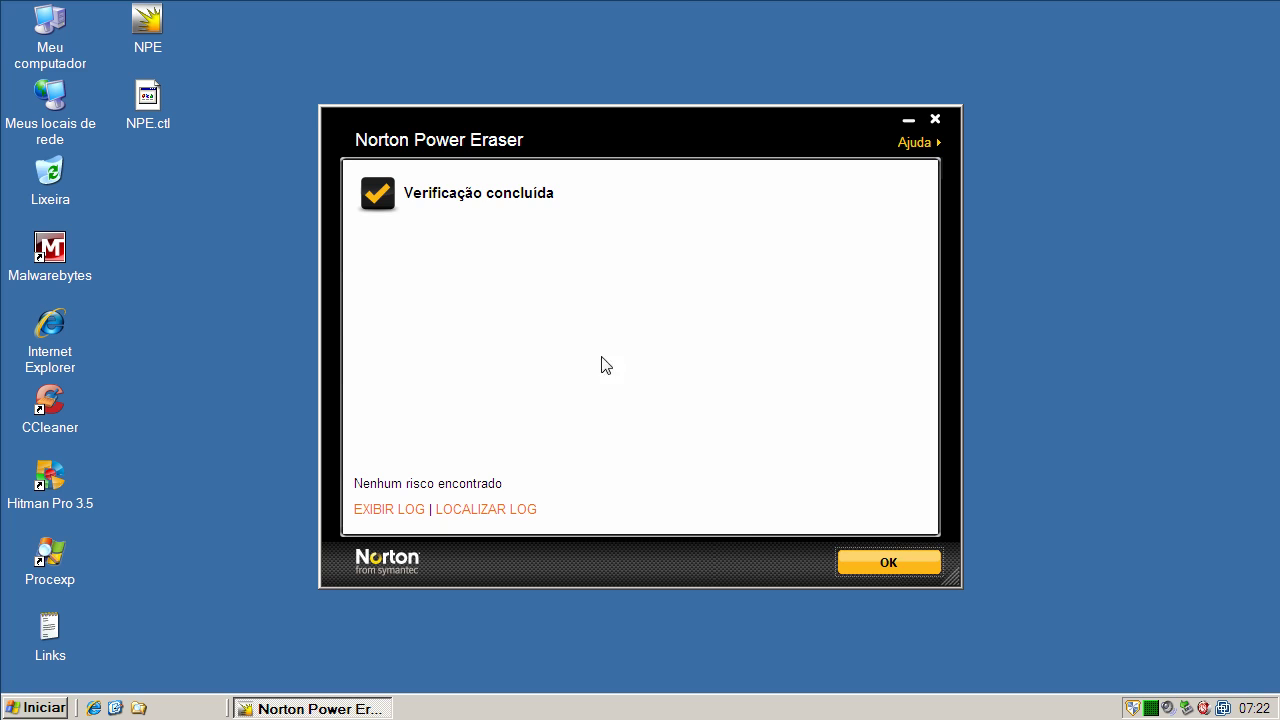
left_click(873, 562)
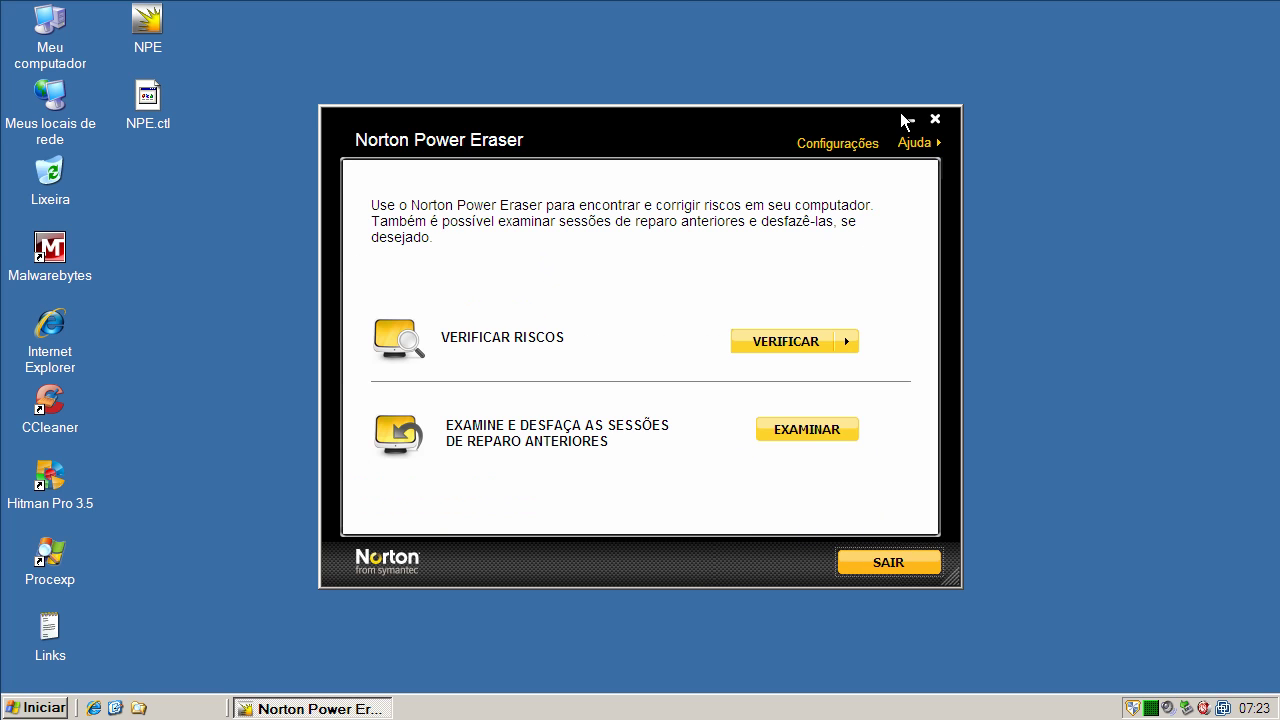
left_click(935, 119)
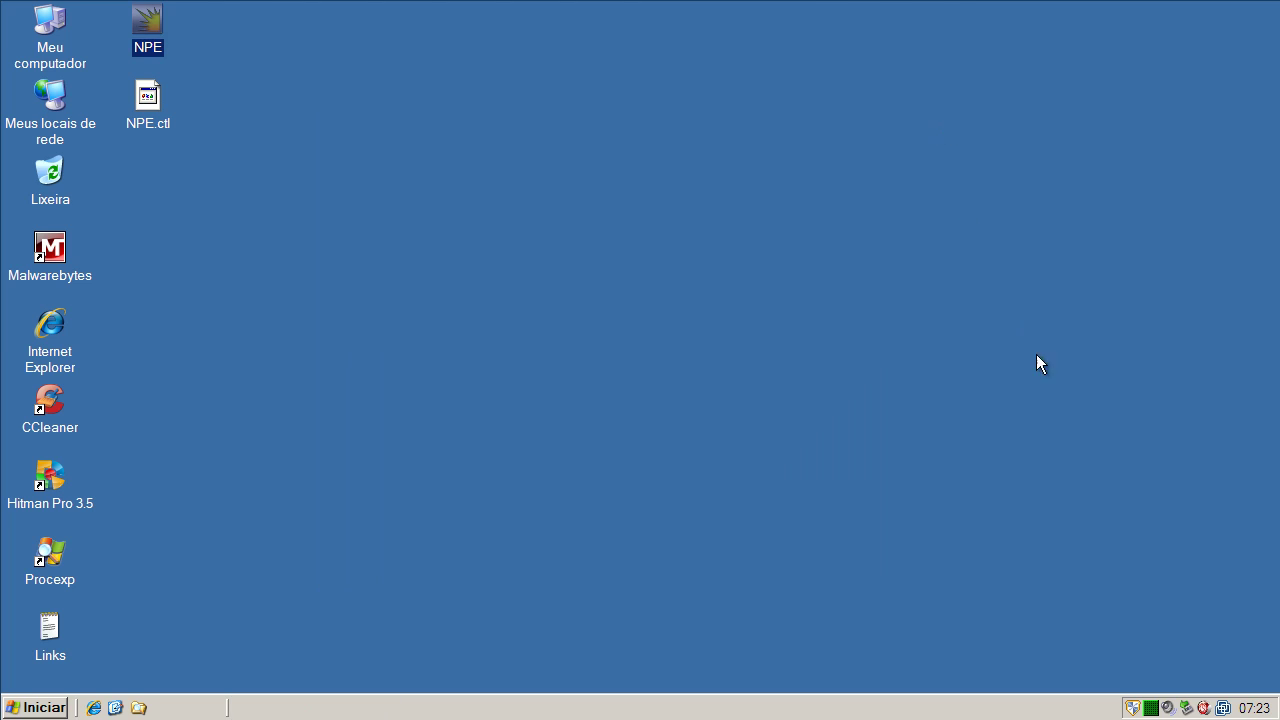
Reopen Online Armor and display its General application settings
double_click(1133, 707)
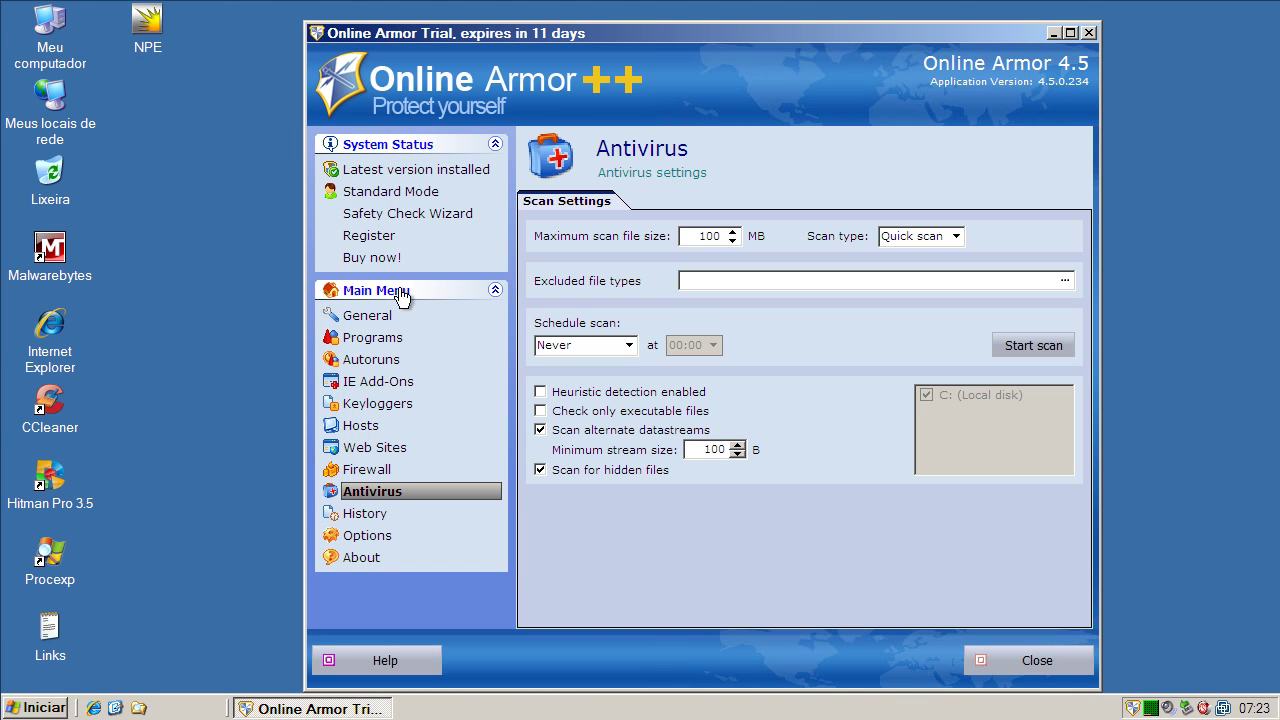
left_click(390, 316)
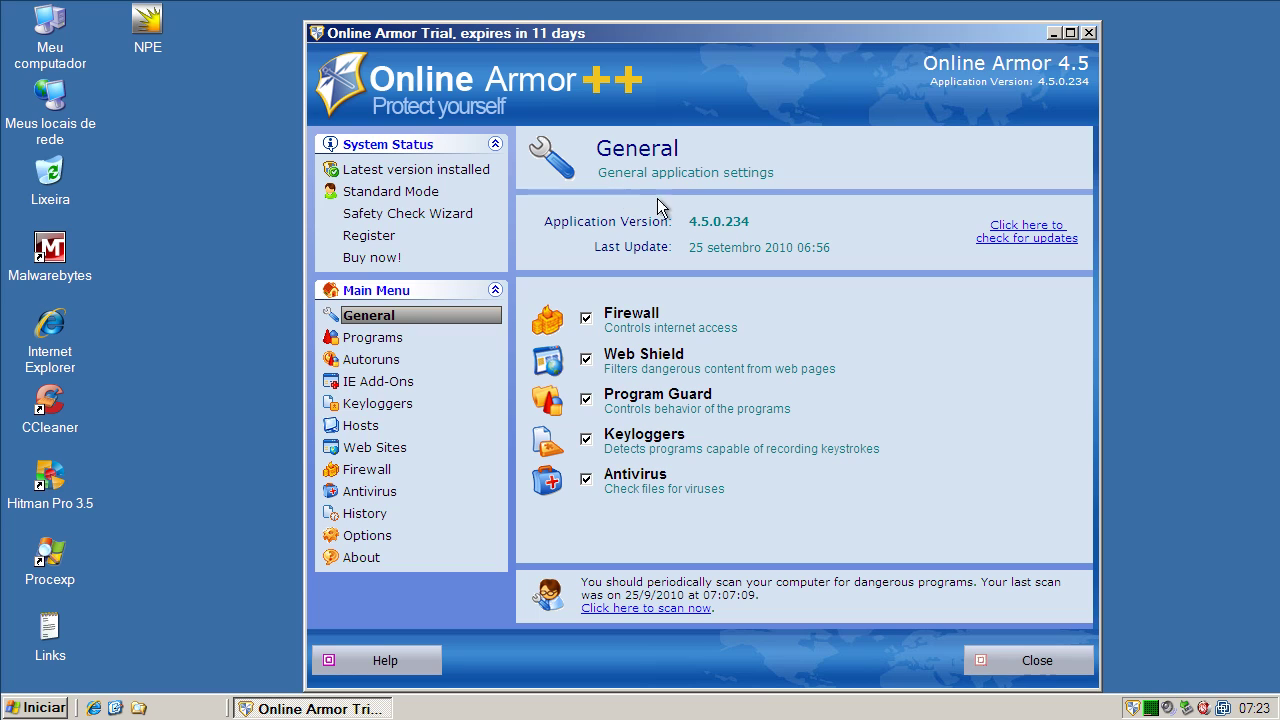